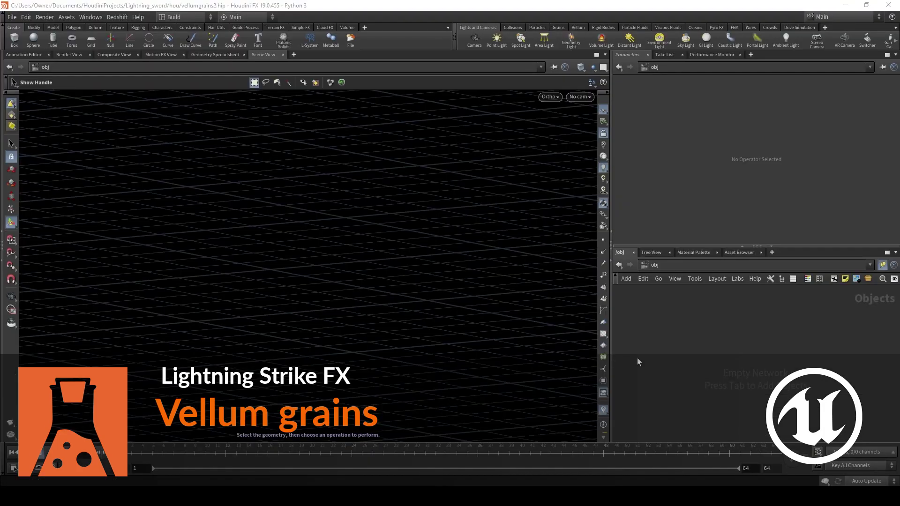
- Create a sphere object at the origin, rename it Grains, and go inside its geometry network
ctrl+click(34, 41)
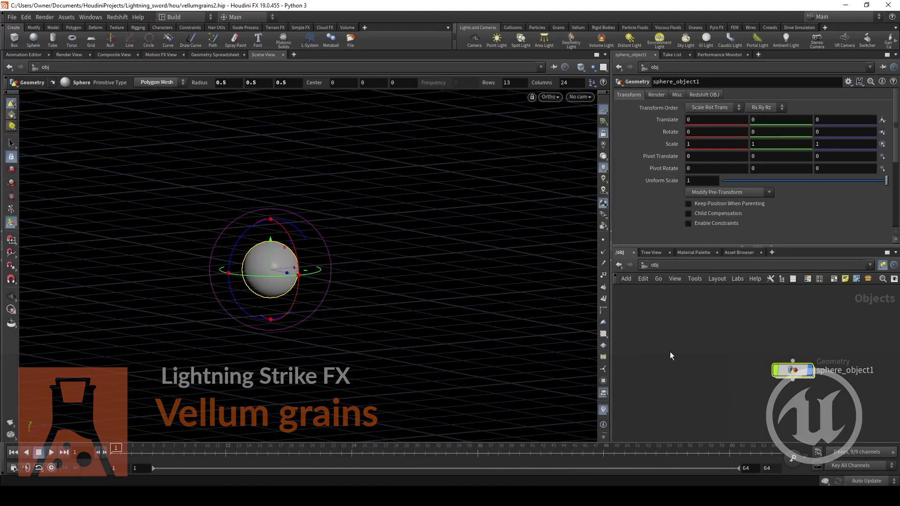
double_click(859, 373)
text(G)
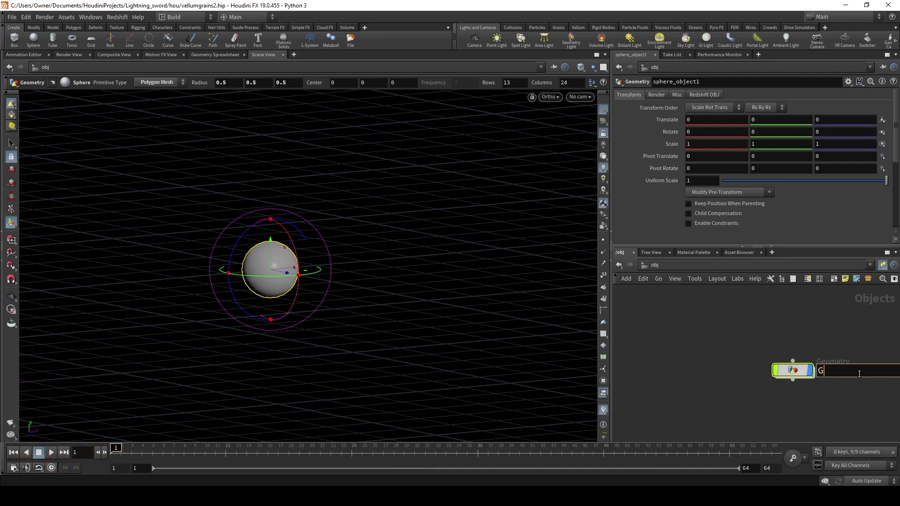
text(rains)
key(Return)
key(Return)
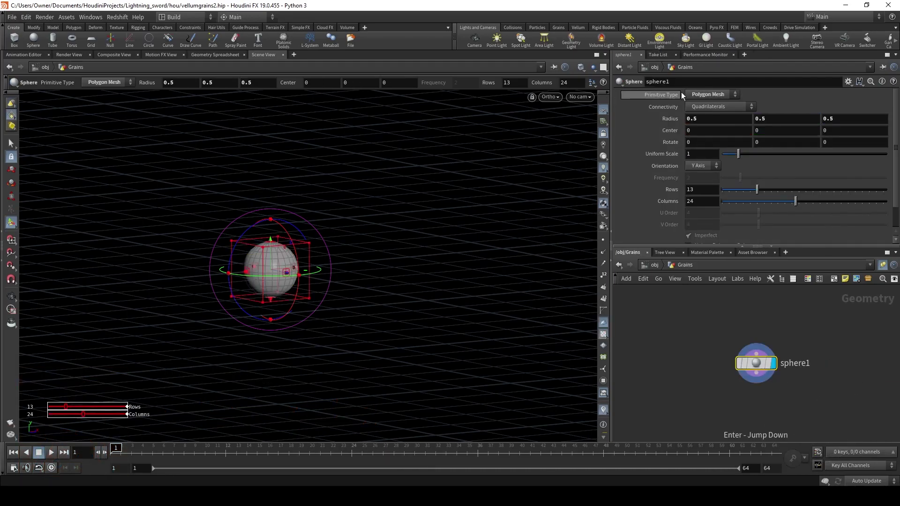
- Change the sphere's primitive type to Polygon with radius 0.8, 1, 0.8 and frequency 10
click(707, 95)
click(716, 116)
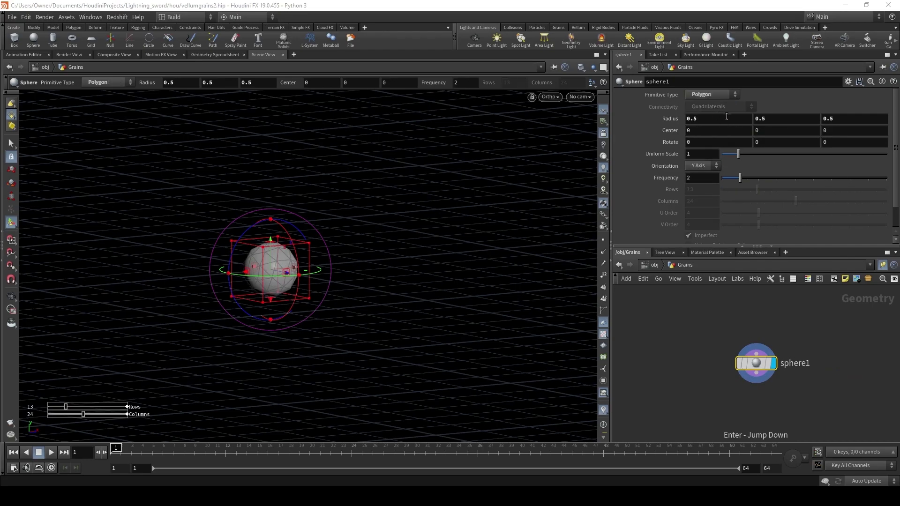
double_click(725, 118)
text(.8)
double_click(775, 118)
text(1)
double_click(854, 120)
text(.8)
key(Return)
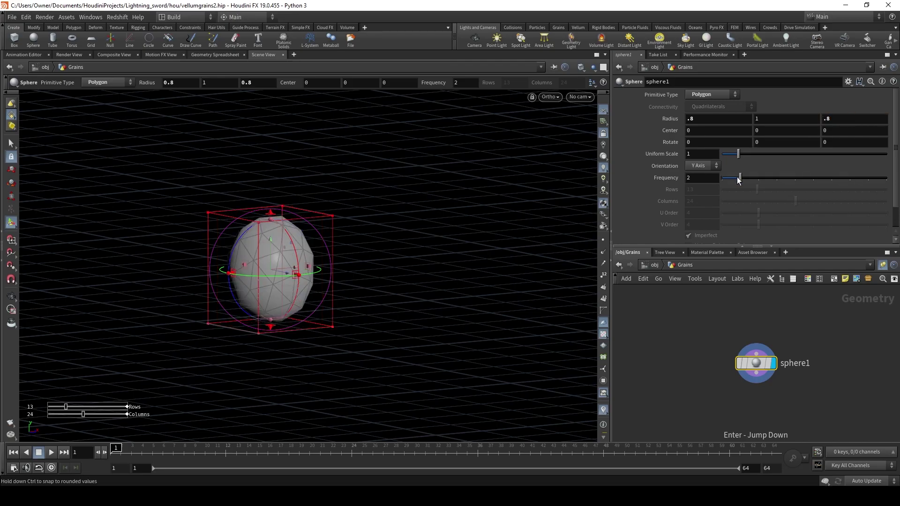
drag(739, 178, 888, 179)
- Add a Clip node below the sphere and wire the sphere's output into it
key(Tab)
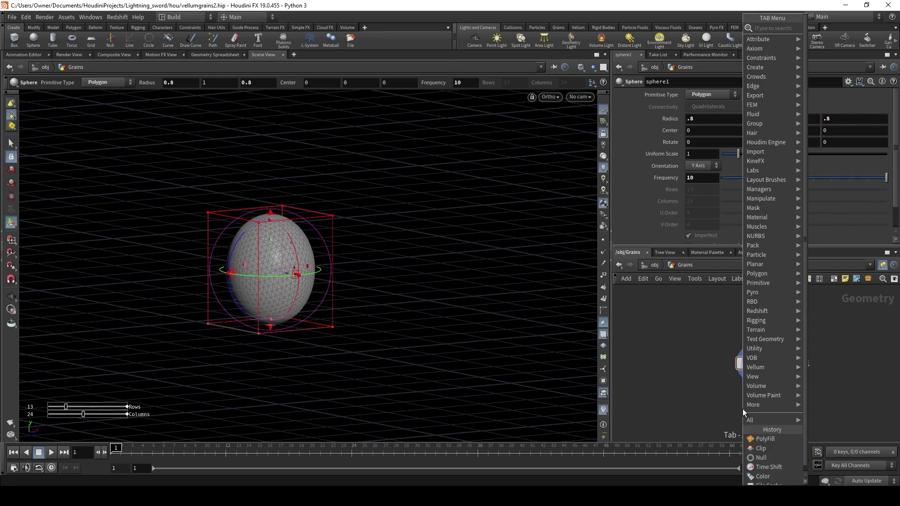
text(cli)
key(Return)
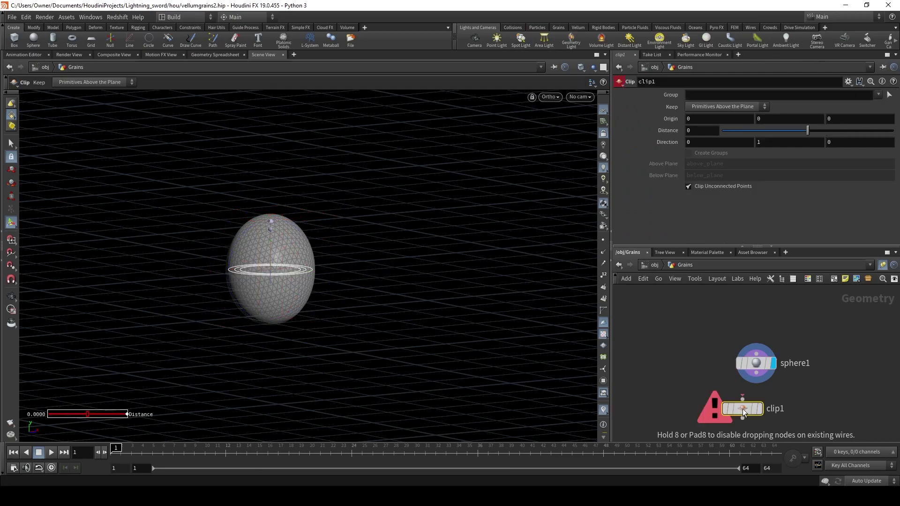
click(742, 408)
drag(743, 399, 756, 382)
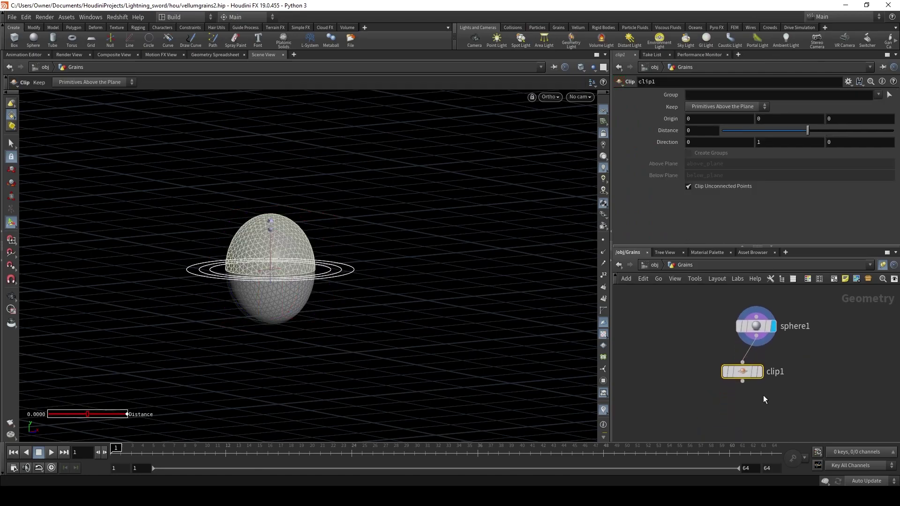
- Add a PolyFill node, connect it to the clip's output, and display its result
key(Tab)
text(fill)
key(Down)
key(Down)
key(Return)
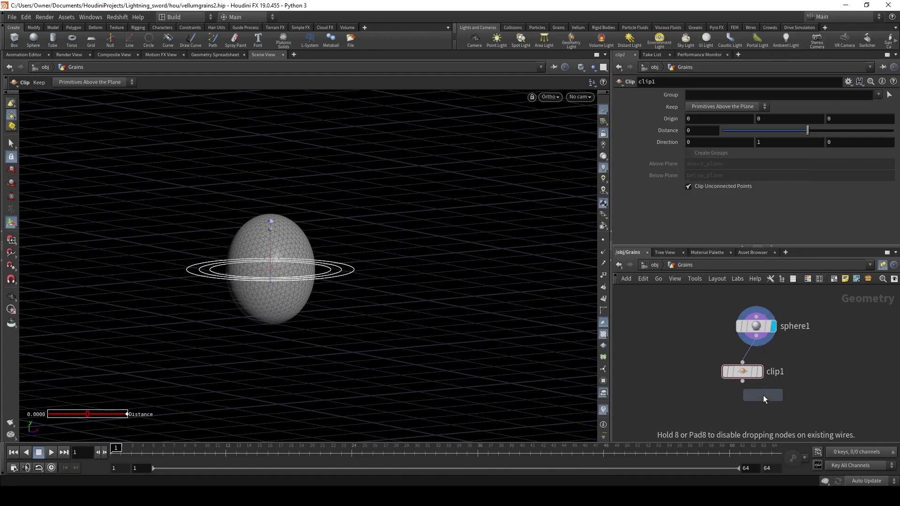
click(762, 395)
drag(763, 393, 743, 382)
middle_drag(794, 401, 789, 378)
click(784, 394)
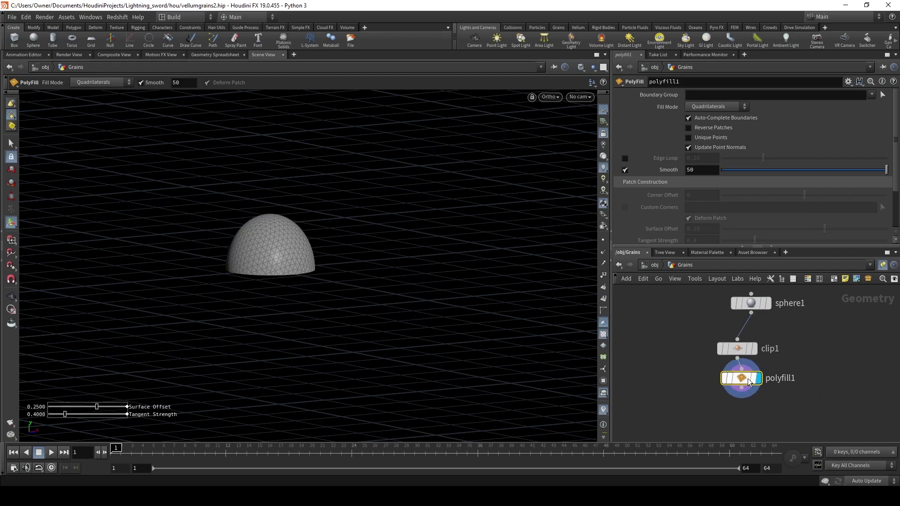
- Add a Vellum Configure Grain node fed by the PolyFill, display it, and enable Create Points from Volume
key(Tab)
text(vellum gr)
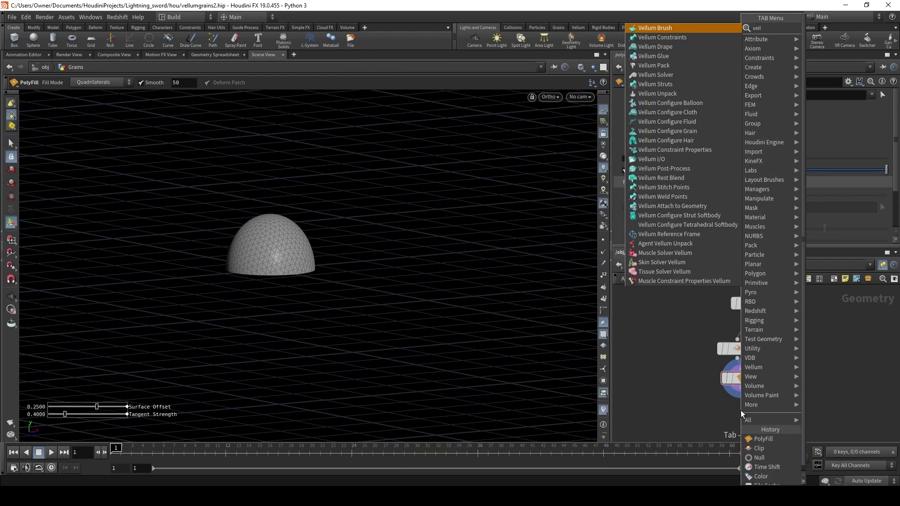
key(Return)
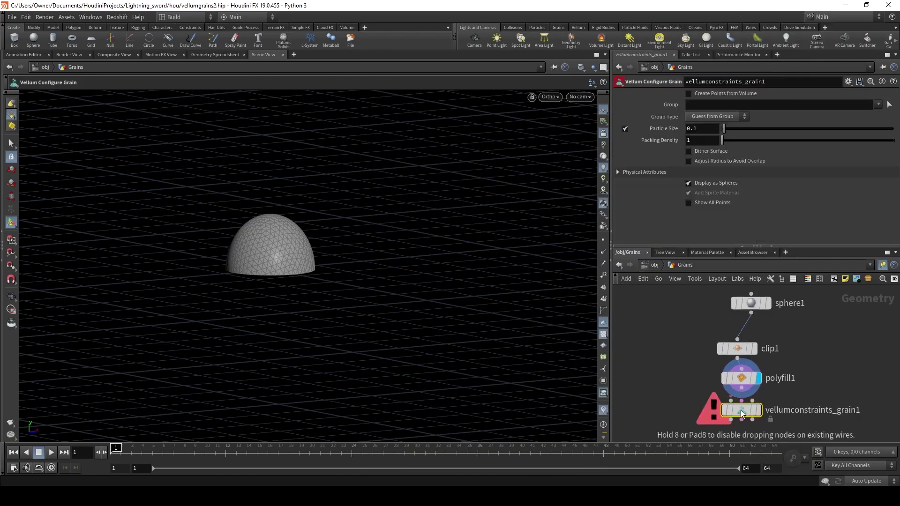
drag(754, 365, 756, 397)
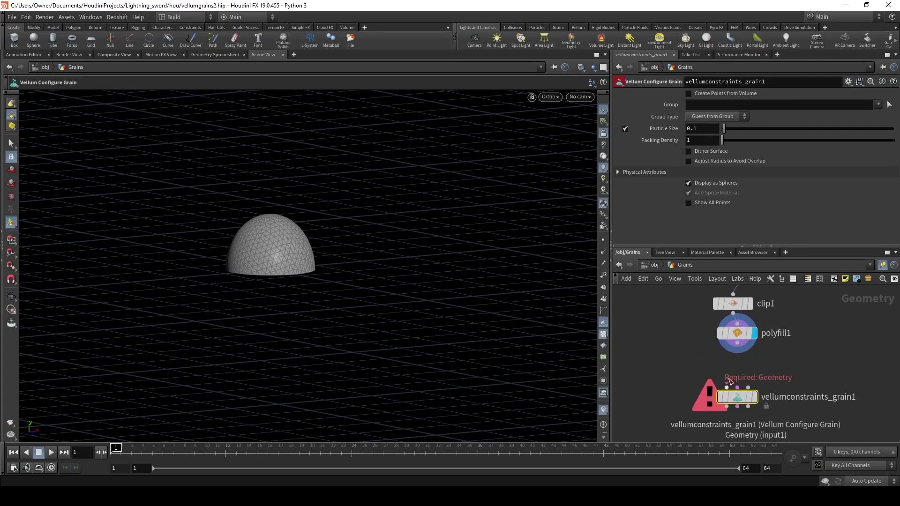
click(755, 397)
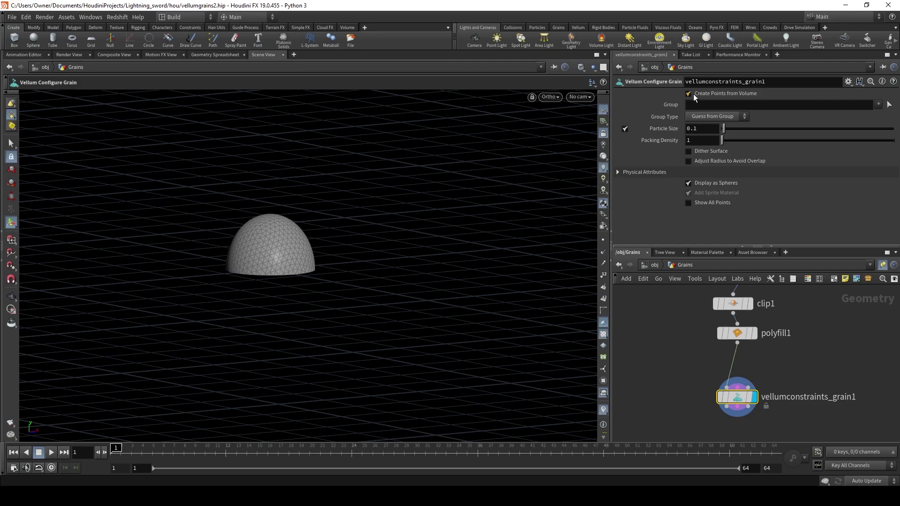
click(693, 93)
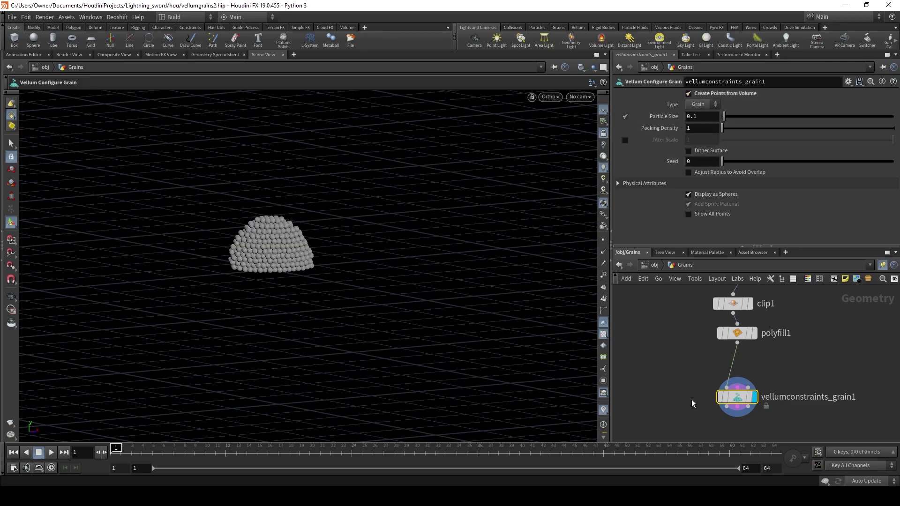
- Add a Point Velocity node and connect it to the geometry output of the grain constraints
middle_drag(705, 429, 702, 403)
key(Tab)
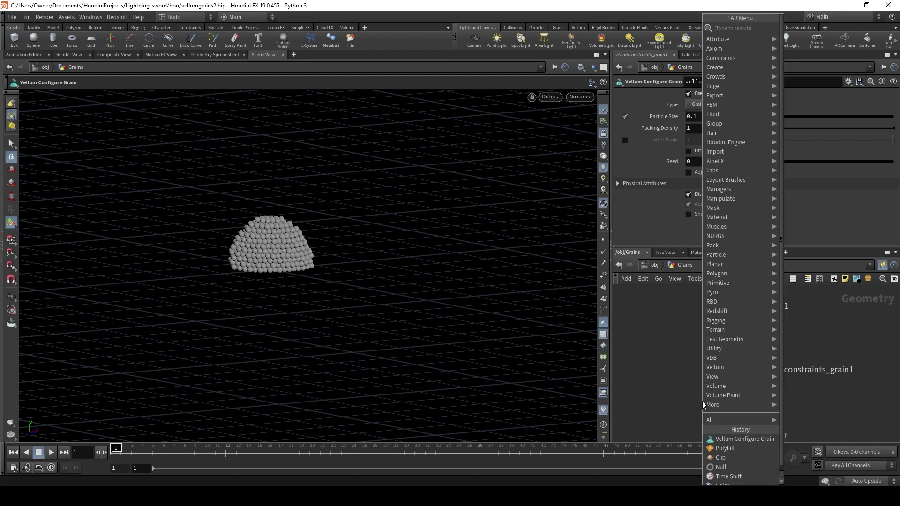
text(point)
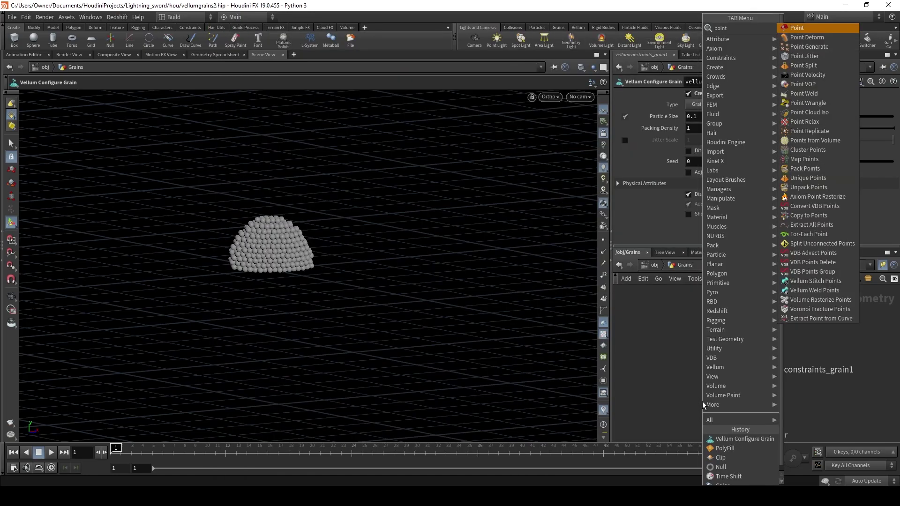
key(Down)
key(Down)
key(Down)
key(Down)
key(Down)
key(Return)
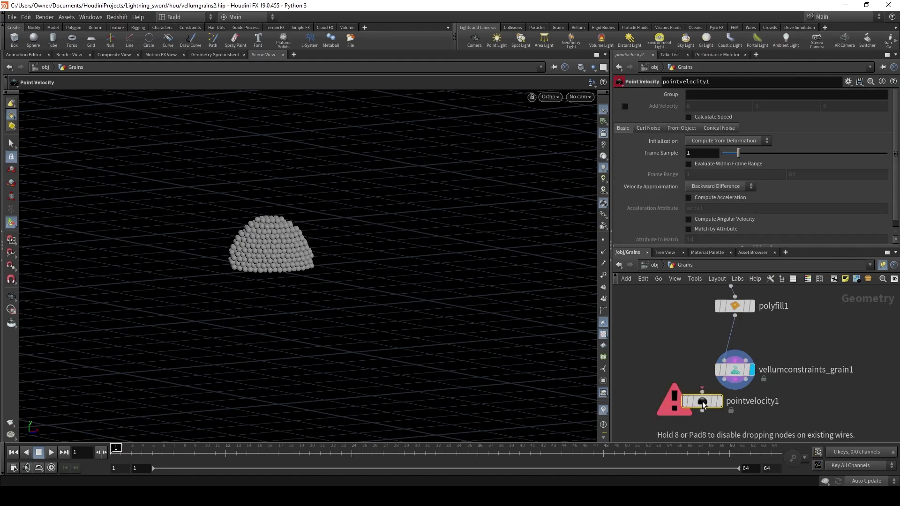
click(702, 401)
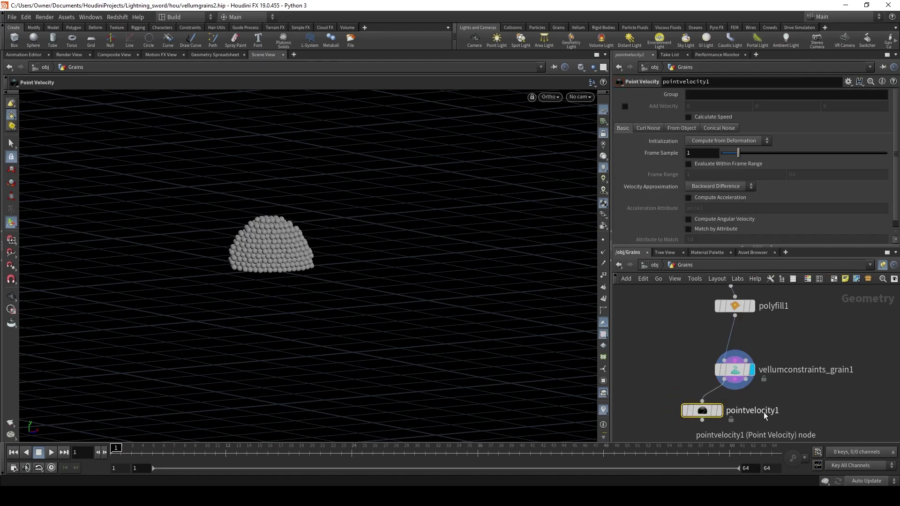
- Add a Vellum Solver node below the Point Velocity node
key(Tab)
text(ve)
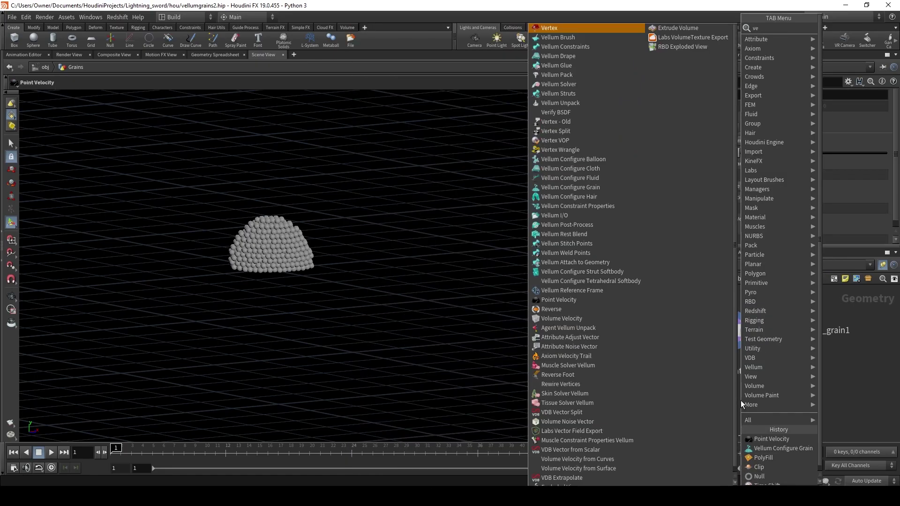
text(llum solv)
key(Return)
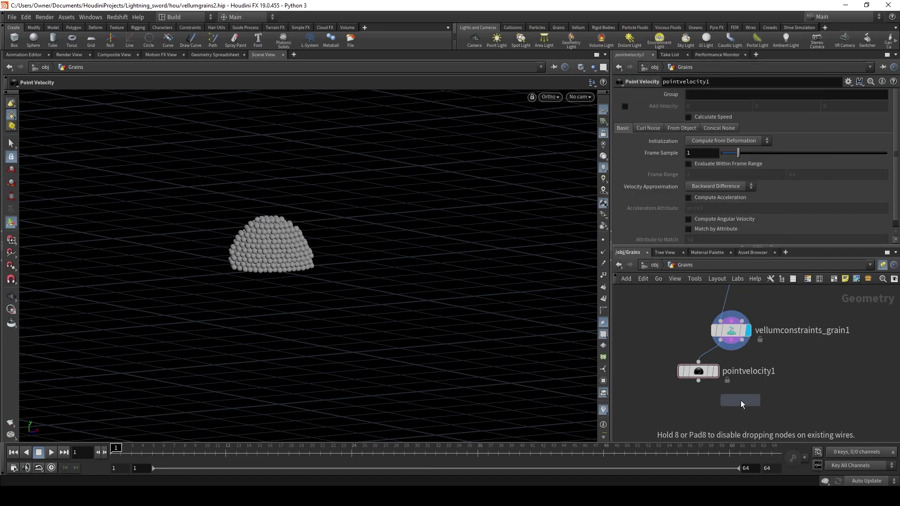
click(741, 400)
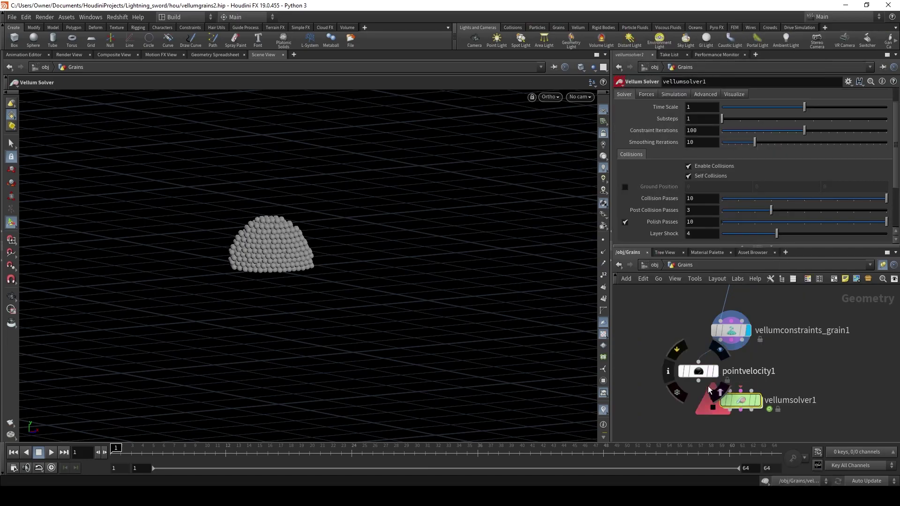
- Wire the point velocity and grain constraint outputs into the Vellum Solver, display it, and play the simulation
click(741, 391)
click(767, 373)
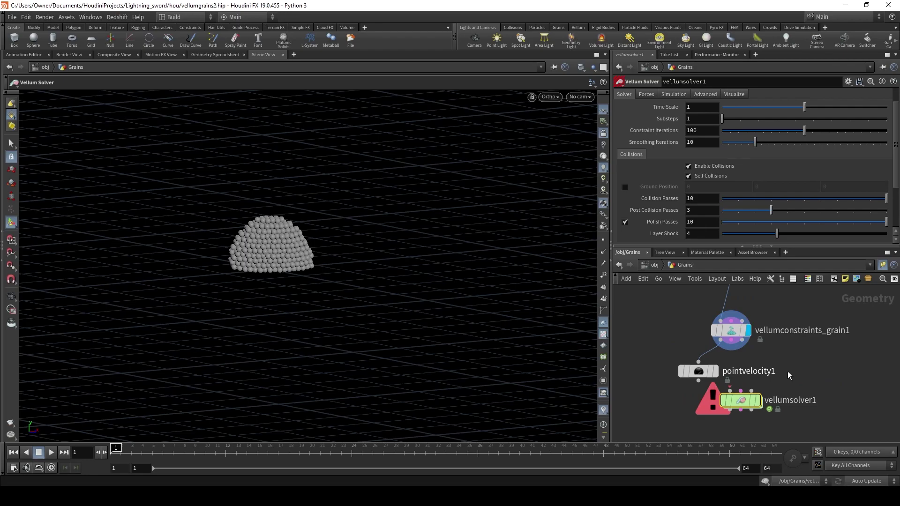
drag(748, 396, 748, 423)
scroll(773, 378, up, 1)
middle_drag(781, 371, 778, 325)
click(731, 350)
key(Delete)
drag(717, 377, 736, 331)
click(747, 425)
click(52, 453)
mouse_move(124, 454)
mouse_down()
mouse_move(159, 463)
mouse_move(110, 461)
mouse_up()
- Enable the Vellum Solver's ground position and replay the simulation from the first frame
click(741, 426)
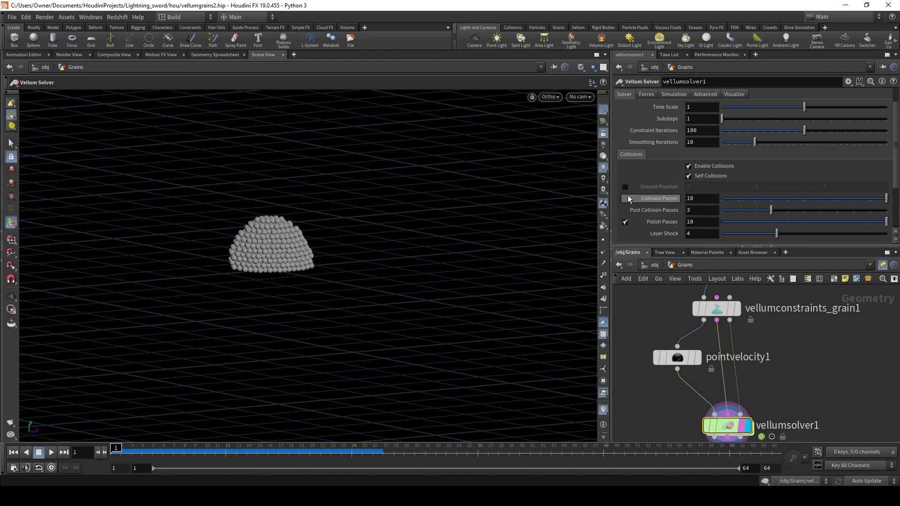
click(625, 187)
key(Up)
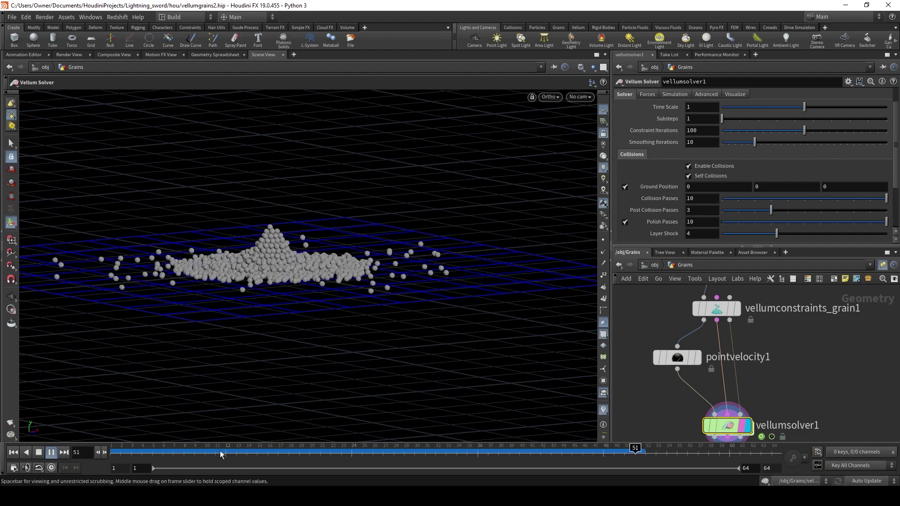
drag(220, 457, 116, 457)
- Set the solver's friction Dynamic Scale to 0.4 and preview the grains, scrubbing to frame 50
click(647, 94)
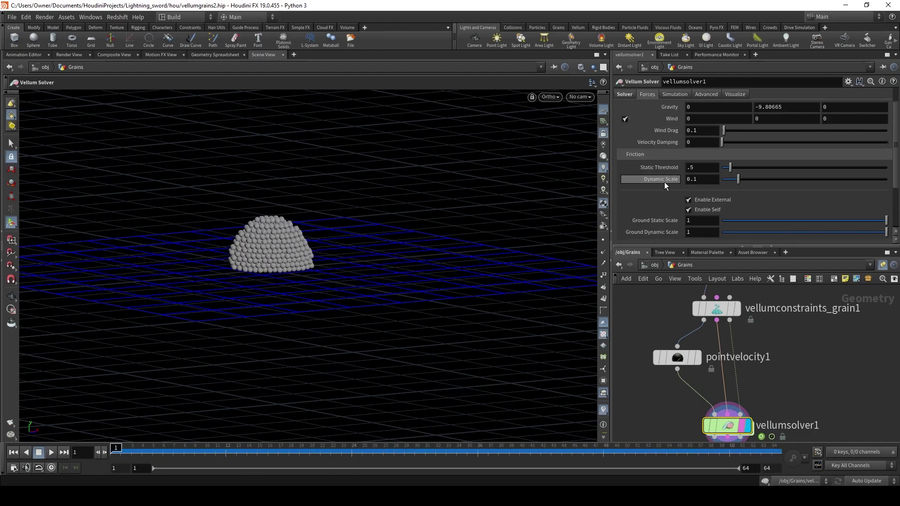
mouse_move(665, 180)
text(.4)
key(Return)
click(51, 452)
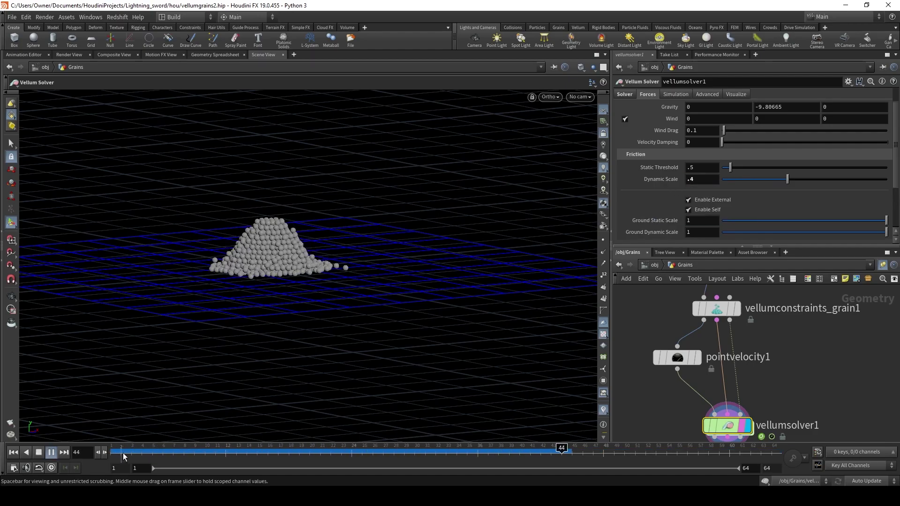
drag(124, 454, 625, 471)
- Set the grain constraints' Particle Size to 0.05 and replay the simulation from the start
middle_drag(646, 324, 640, 427)
click(712, 415)
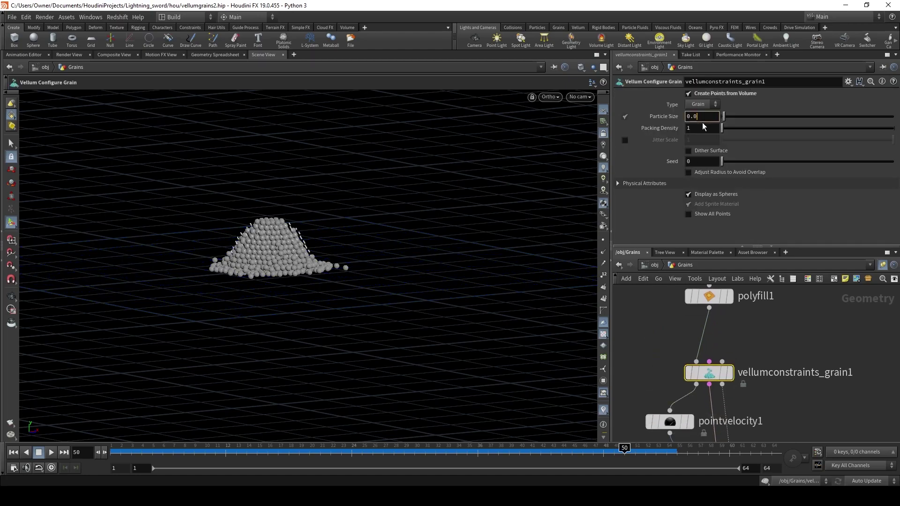
key(Return)
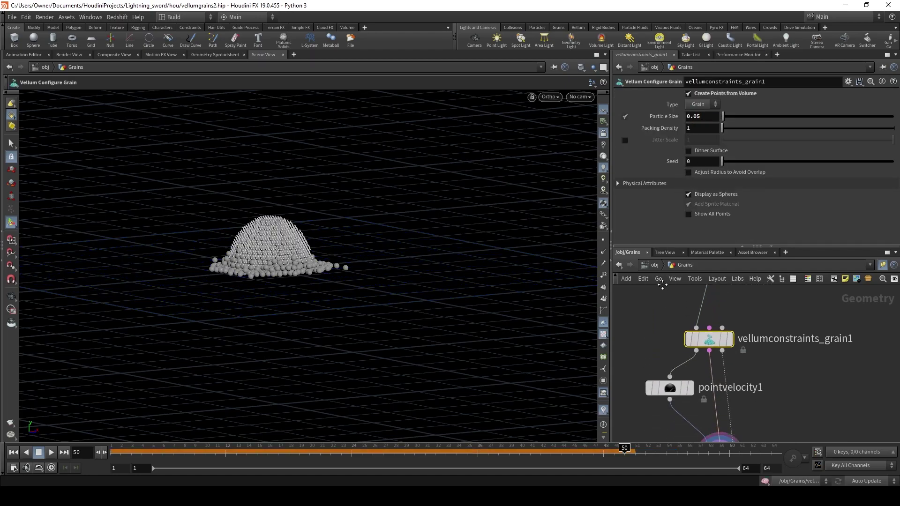
click(13, 452)
click(51, 452)
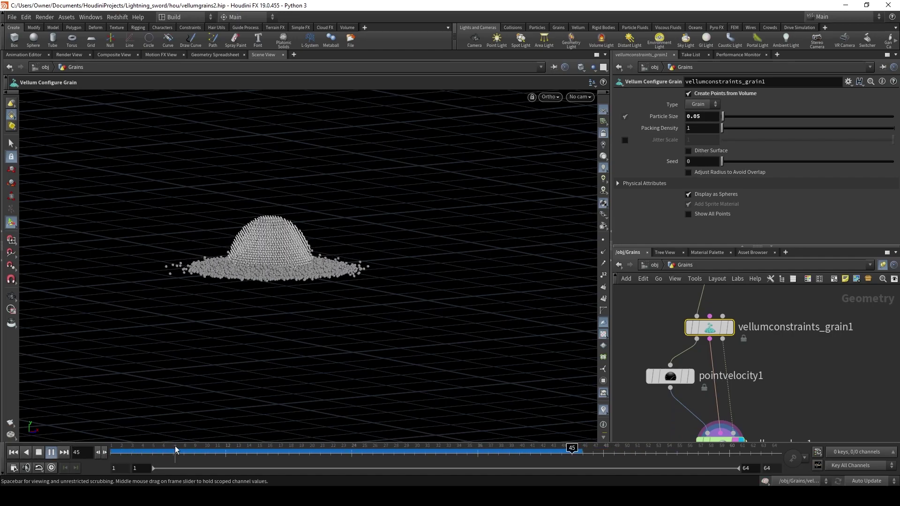
drag(177, 450, 131, 450)
- Open the Point Velocity node's parameters and play the grain simulation, returning to the first frame
middle_drag(661, 422, 666, 375)
click(666, 334)
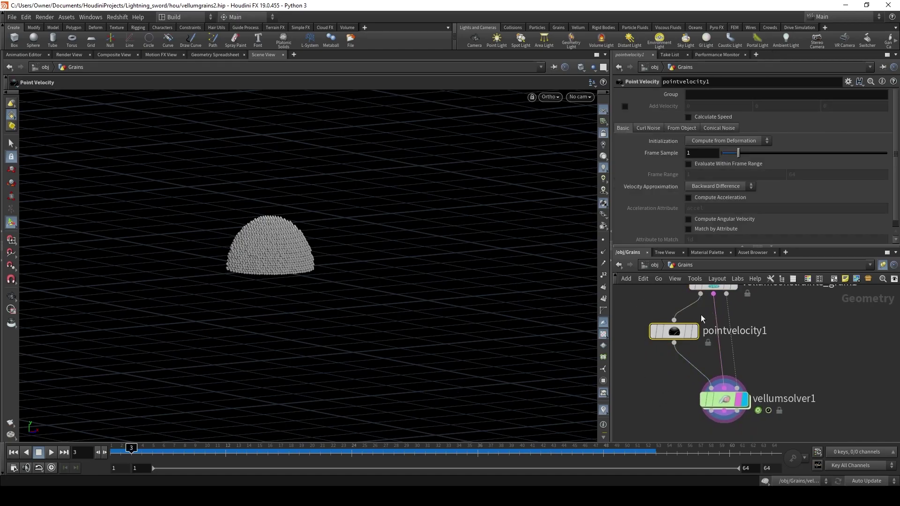
drag(124, 454, 88, 467)
click(51, 452)
drag(162, 453, 89, 456)
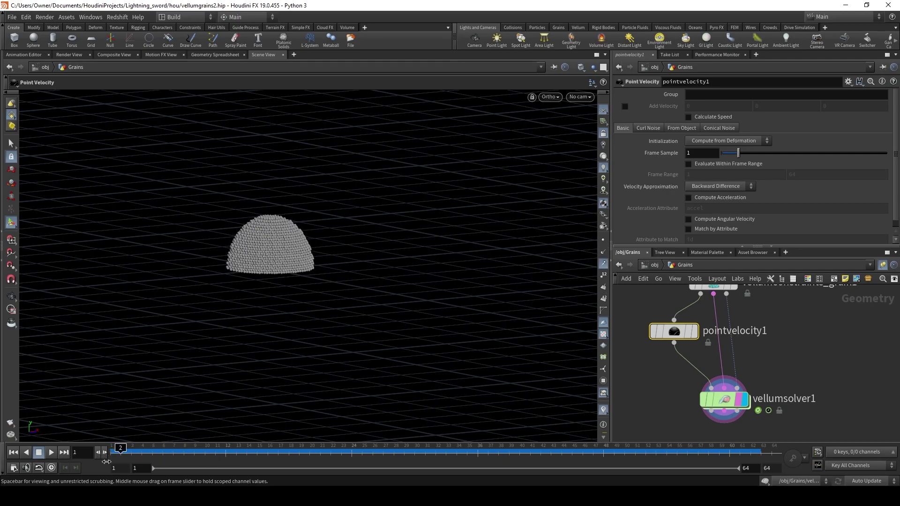
- Enable Add Velocity on the Point Velocity node with a Y value of 7, and preview the motion around frame 6
click(625, 106)
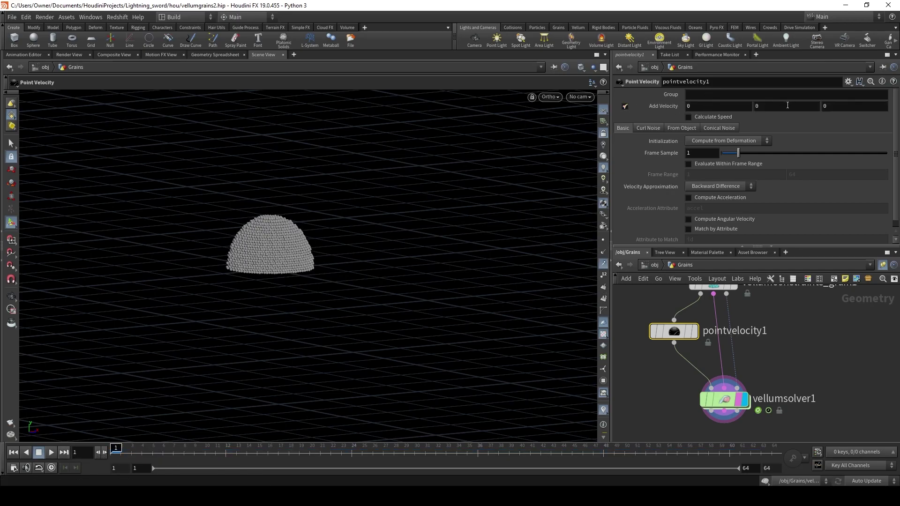
click(787, 106)
text(7)
key(Return)
key(Up)
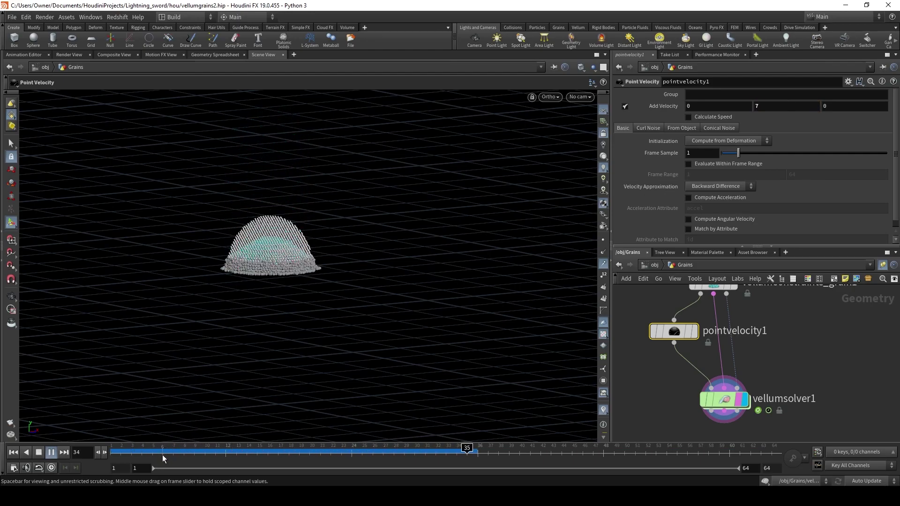
mouse_move(162, 456)
mouse_down()
mouse_move(111, 460)
mouse_move(161, 462)
mouse_up()
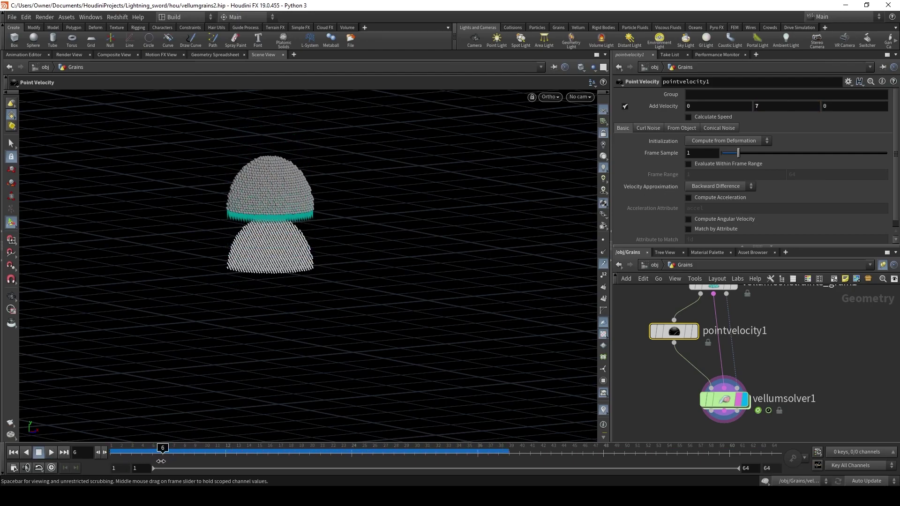
- Enable Add Curl Noise on the Point Velocity node and preview the grains over the first few frames
click(645, 129)
click(690, 139)
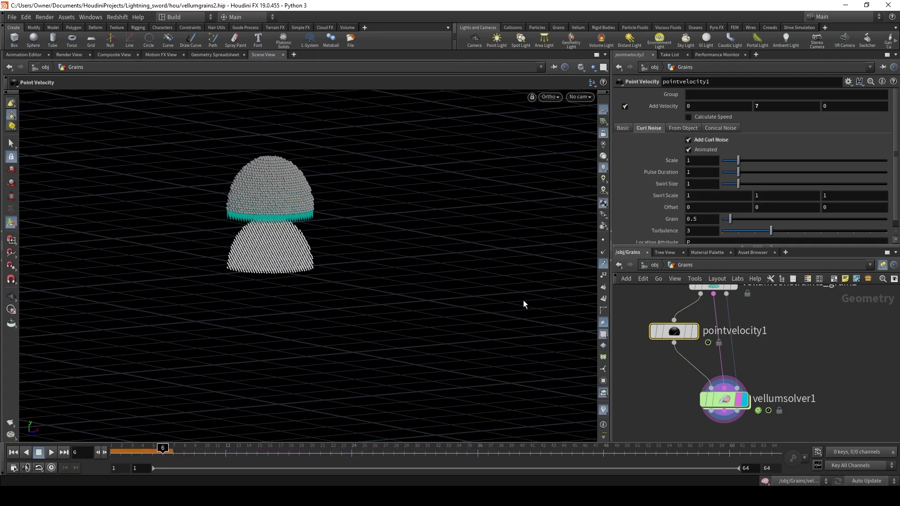
click(14, 454)
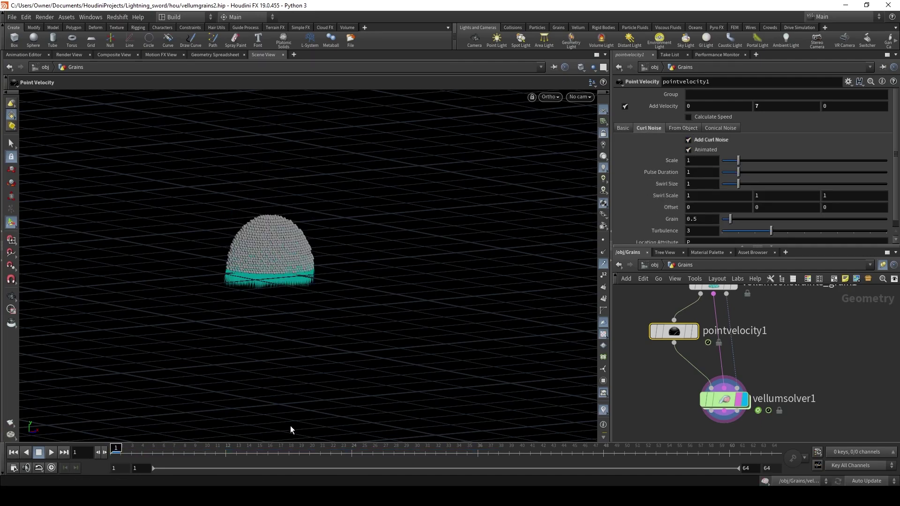
key(Up)
click(135, 454)
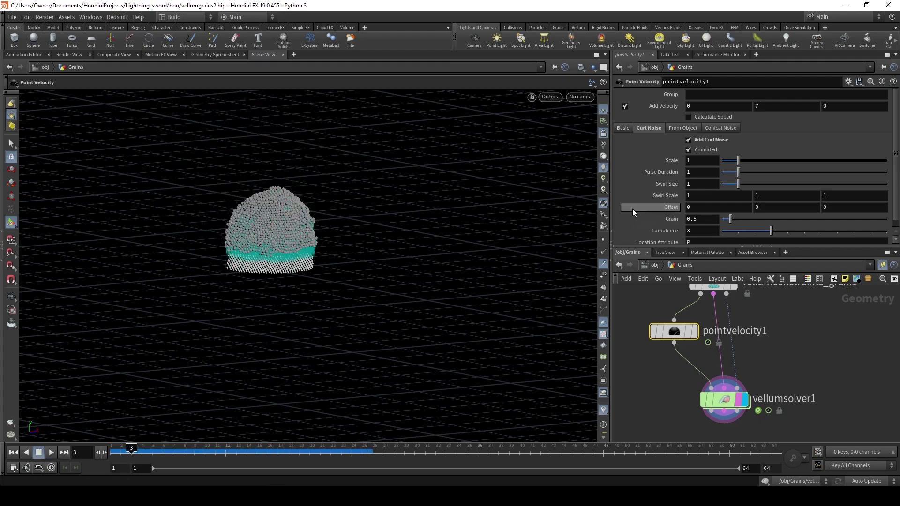
- Set the curl noise Scale to 5 and play the simulation, scrubbing back to frame 5 to inspect the spread
click(708, 160)
text(5)
key(Return)
click(51, 452)
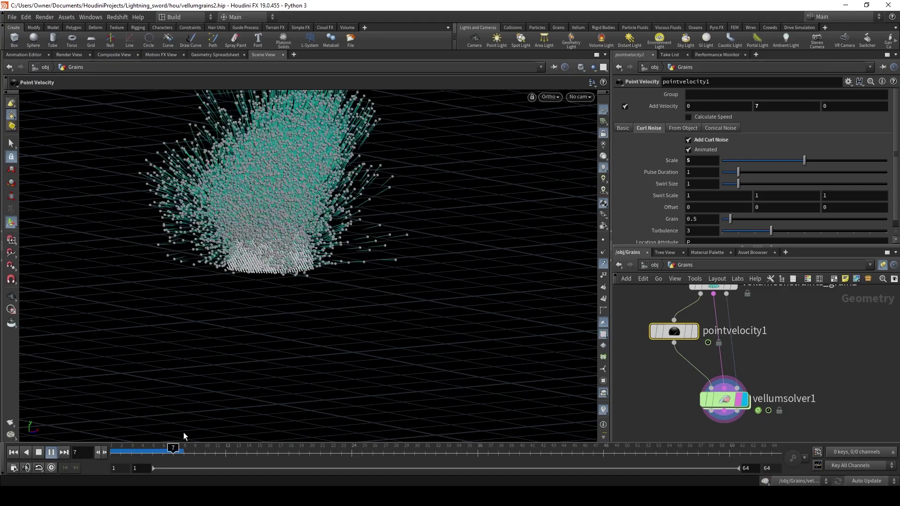
drag(185, 450, 131, 450)
alt+right_drag(259, 273, 325, 325)
mouse_move(325, 325)
alt+mouse_down()
mouse_move(335, 258)
mouse_move(342, 277)
mouse_move(332, 315)
alt+mouse_up()
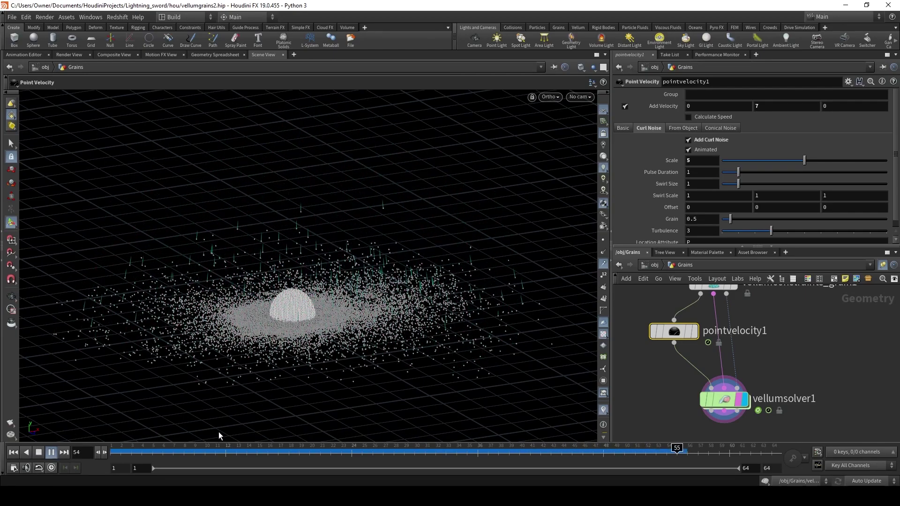
drag(162, 451, 104, 460)
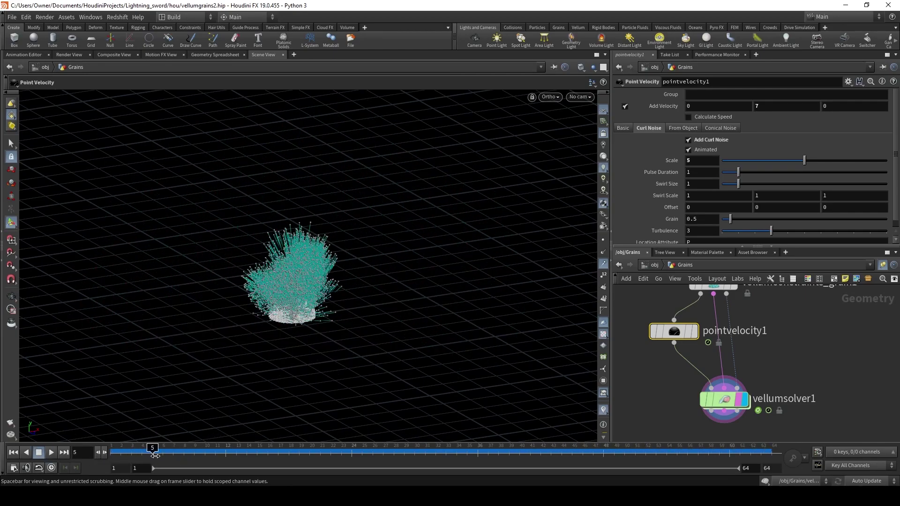
drag(219, 421, 152, 424)
- Set the curl noise Scale to 4 and replay the simulation from the start, scrubbing back to frame 6
click(777, 106)
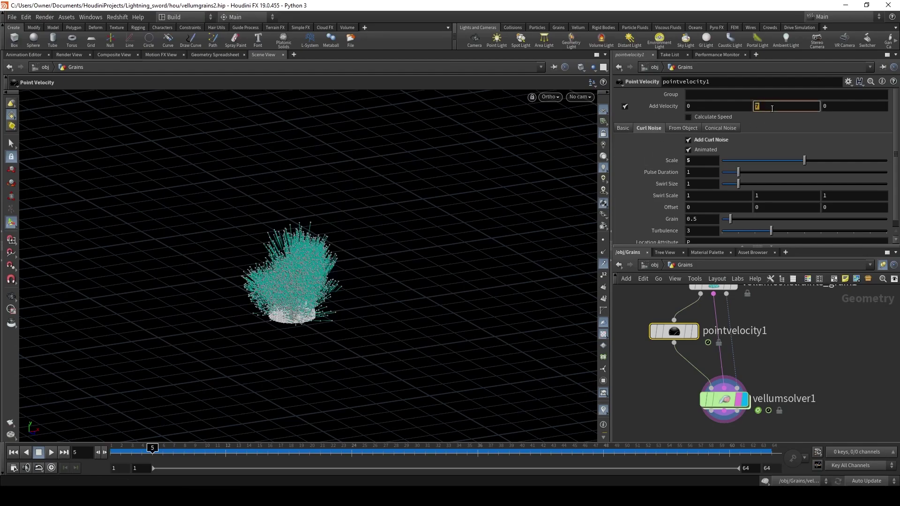
click(710, 160)
text(4)
key(Return)
click(13, 453)
click(51, 452)
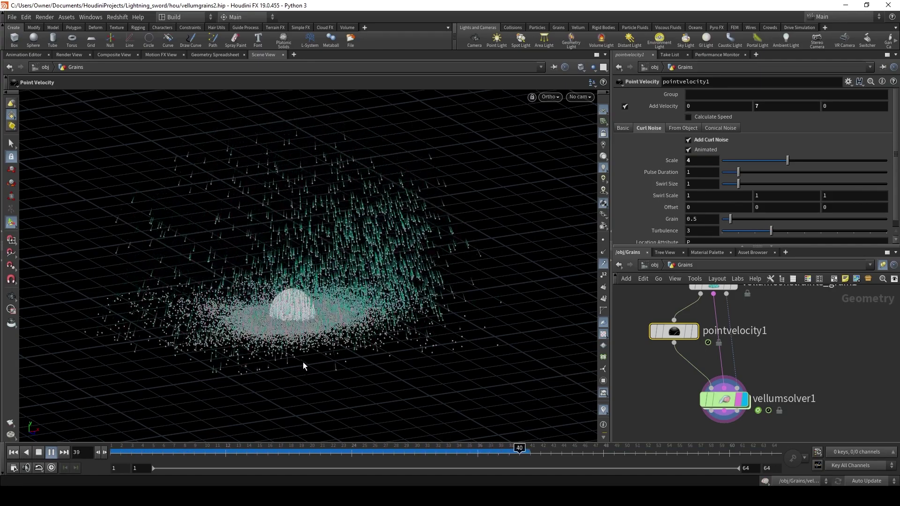
key(Escape)
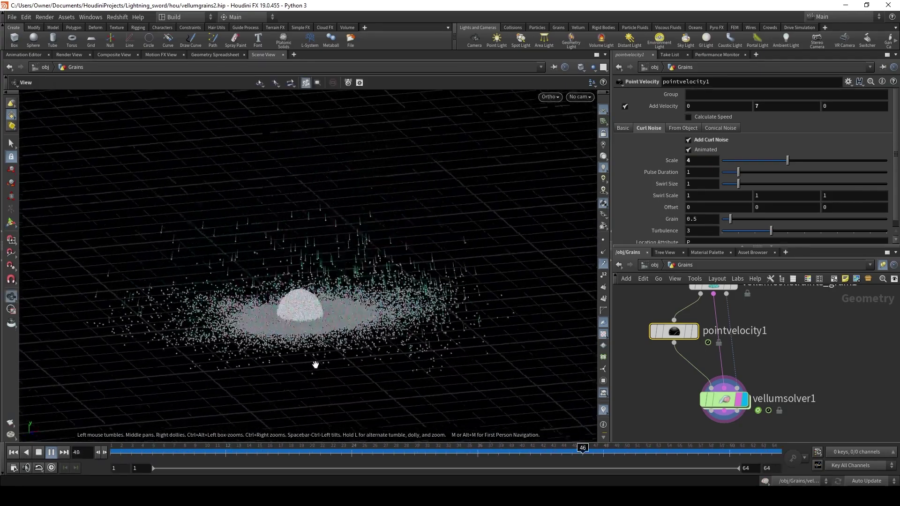
drag(121, 453, 165, 422)
- Set the grain constraints' Particle Size to 0.01 and return to the first frame
middle_drag(675, 381, 670, 435)
click(710, 333)
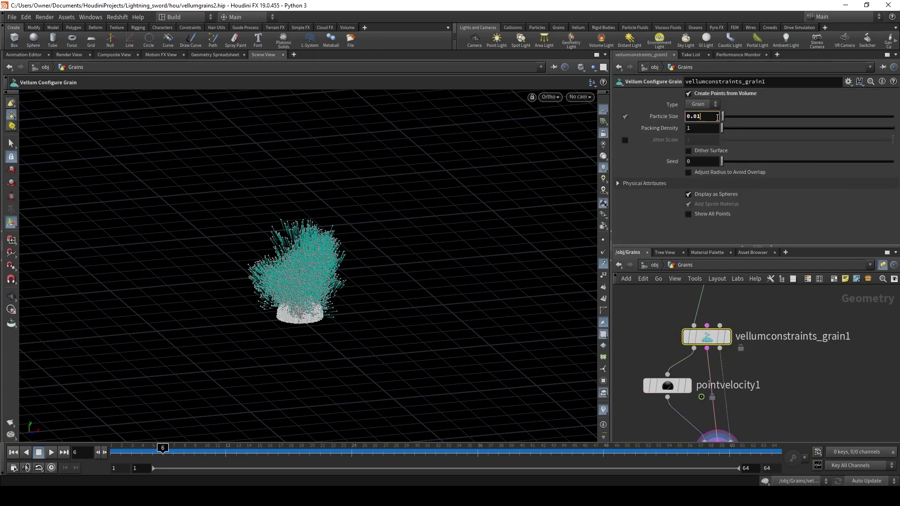
click(15, 453)
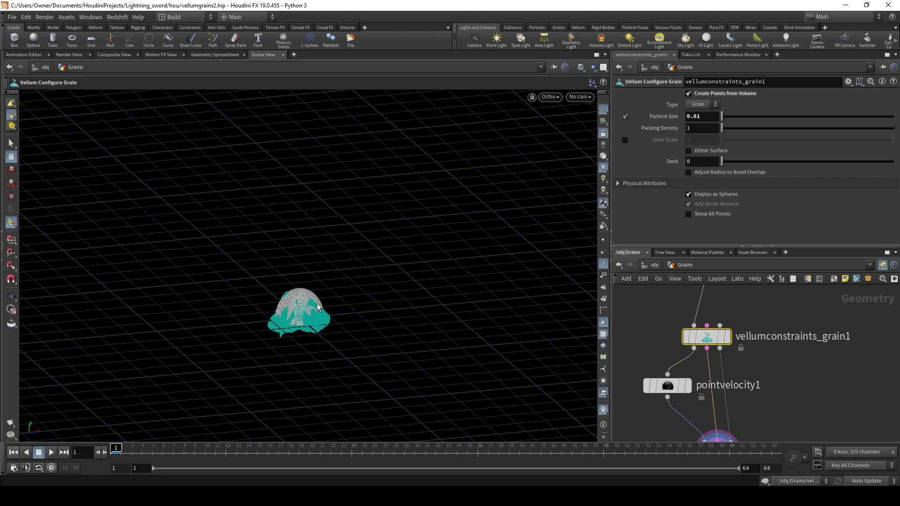
- Set the Vellum Solver's Substeps to 4
middle_drag(659, 436, 656, 371)
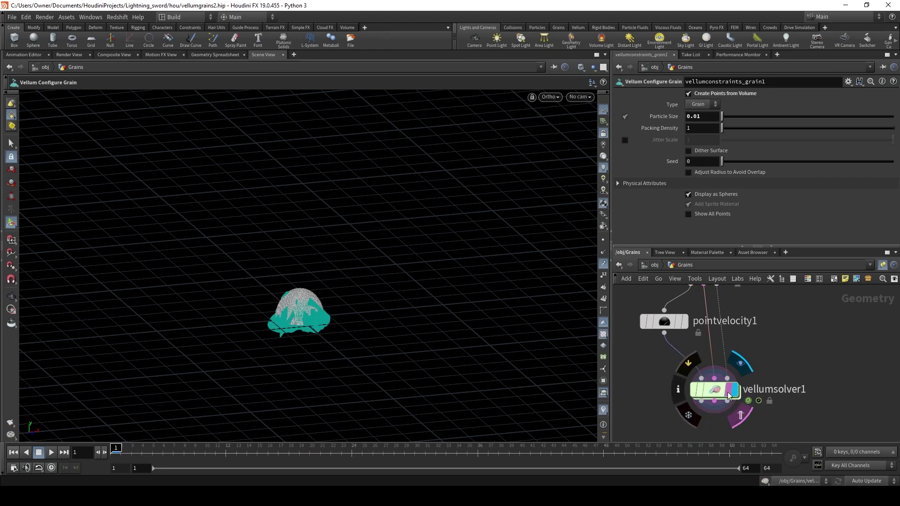
click(707, 393)
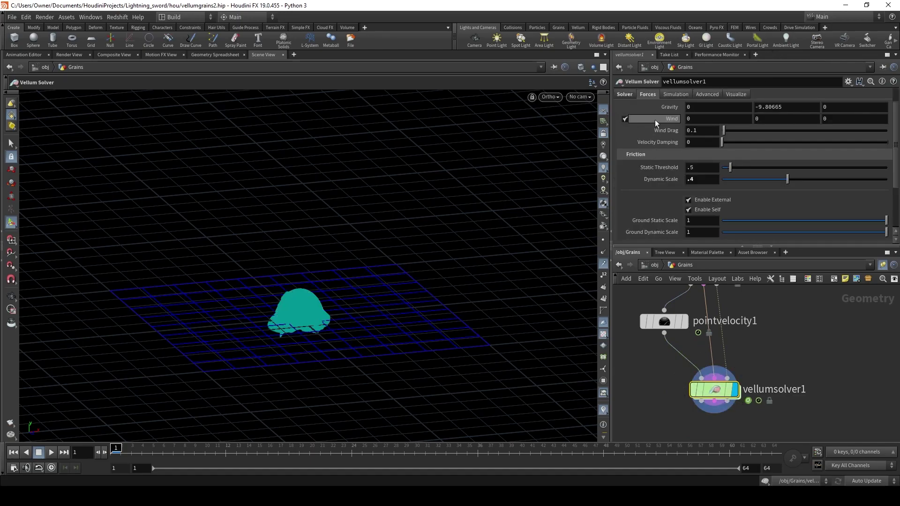
click(628, 94)
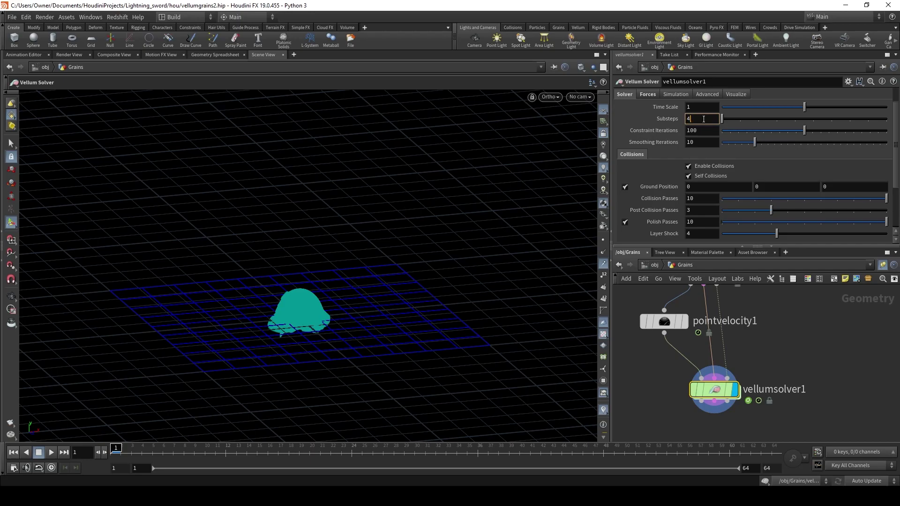
click(704, 119)
text(4)
key(Return)
- Add a File Cache node below the Vellum Solver, connect it to the solver's geometry output and display it
middle_drag(656, 428, 673, 400)
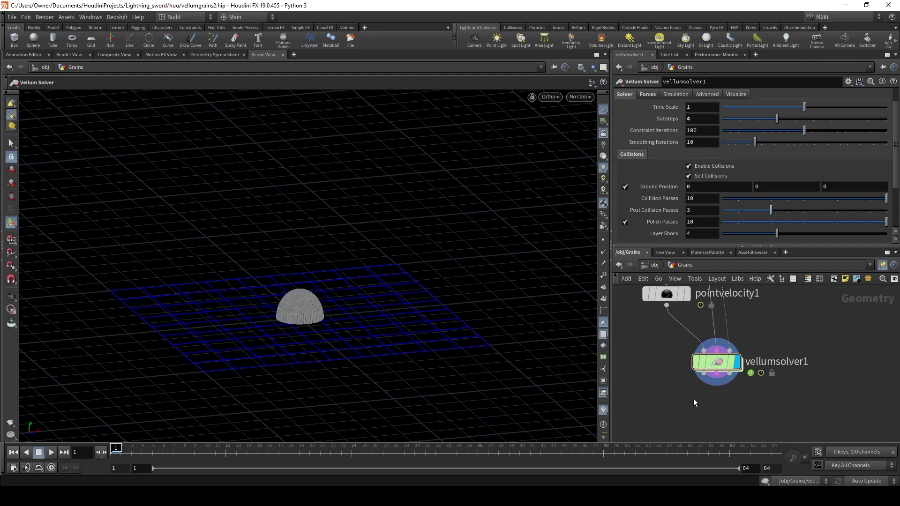
key(Tab)
text(file c)
key(Return)
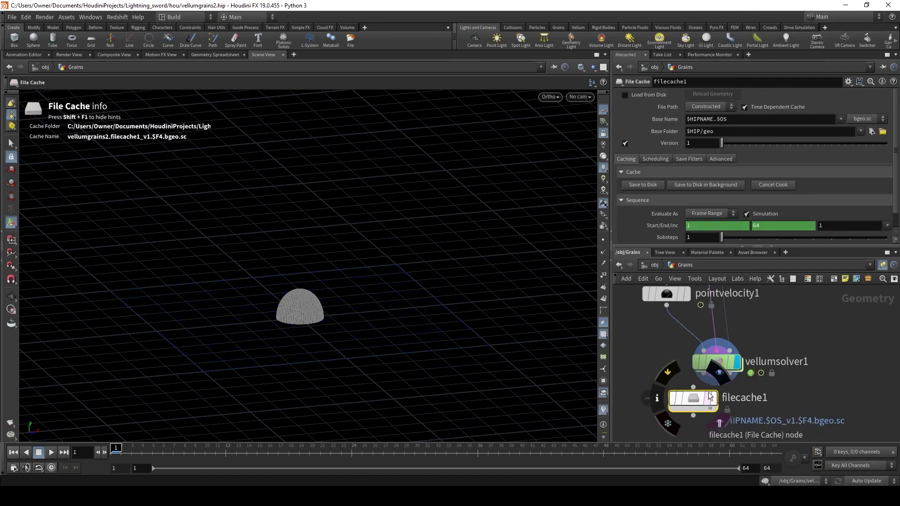
drag(703, 373, 693, 387)
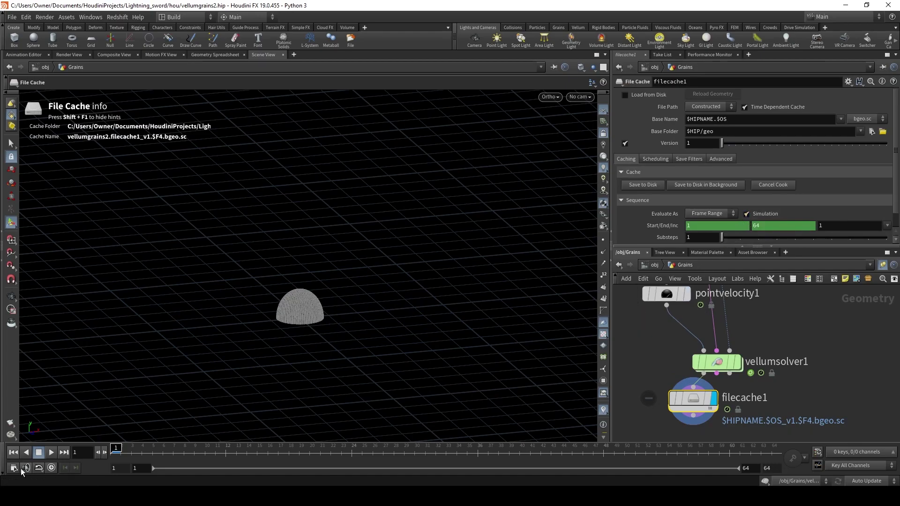
- Set the global animation end frame to 70
click(14, 468)
double_click(105, 311)
text(70)
click(134, 310)
click(213, 280)
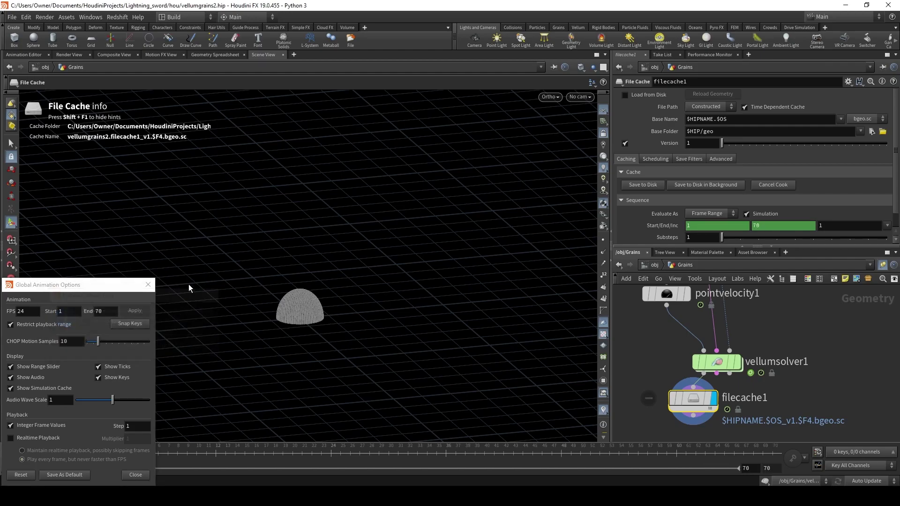
click(150, 285)
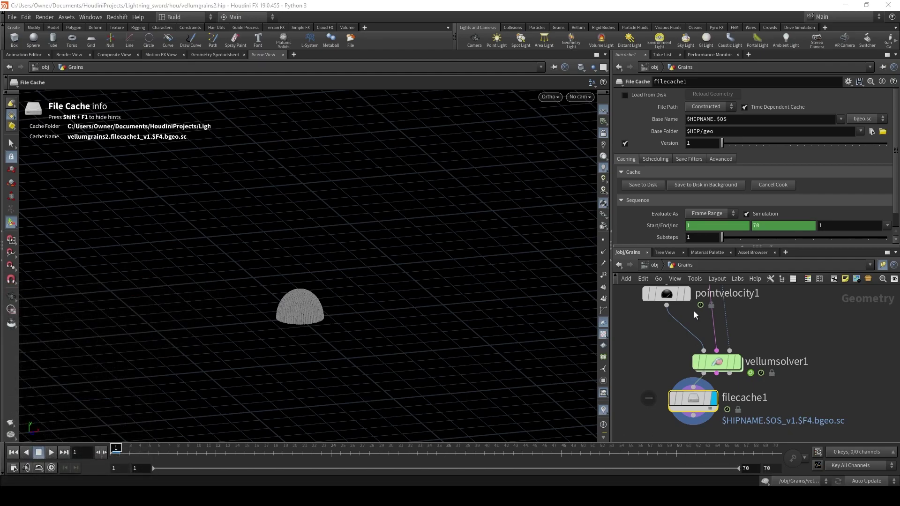
- Set the File Cache's Base Folder to $HIP/grains and its Base Name to grains_$F.$OS
click(716, 131)
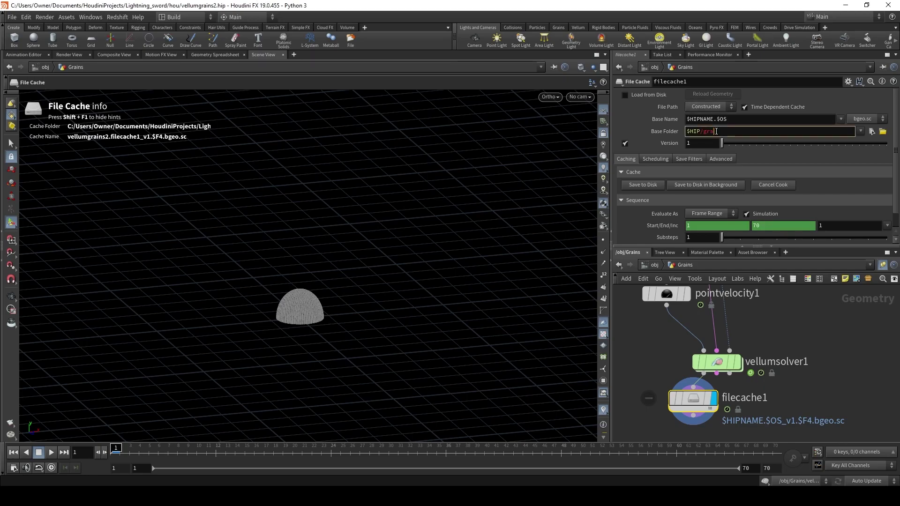
click(710, 120)
drag(714, 119, 621, 121)
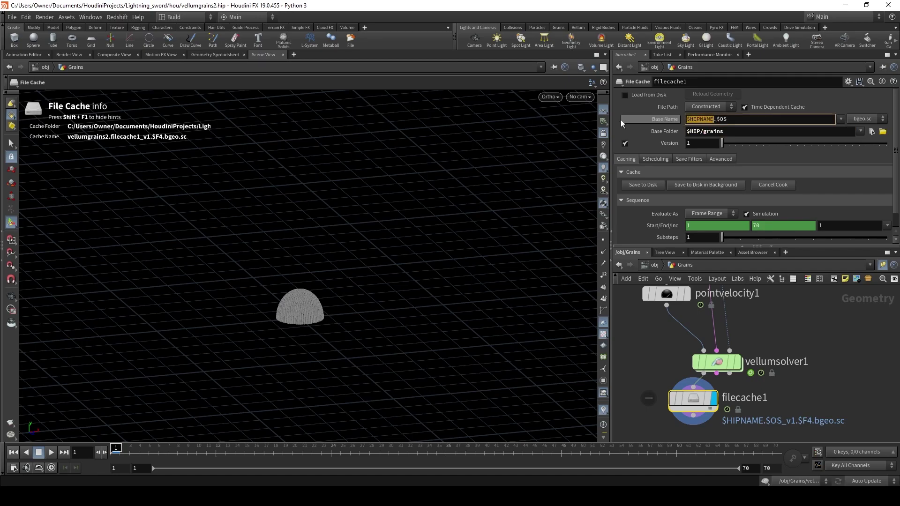
text(grains_$F)
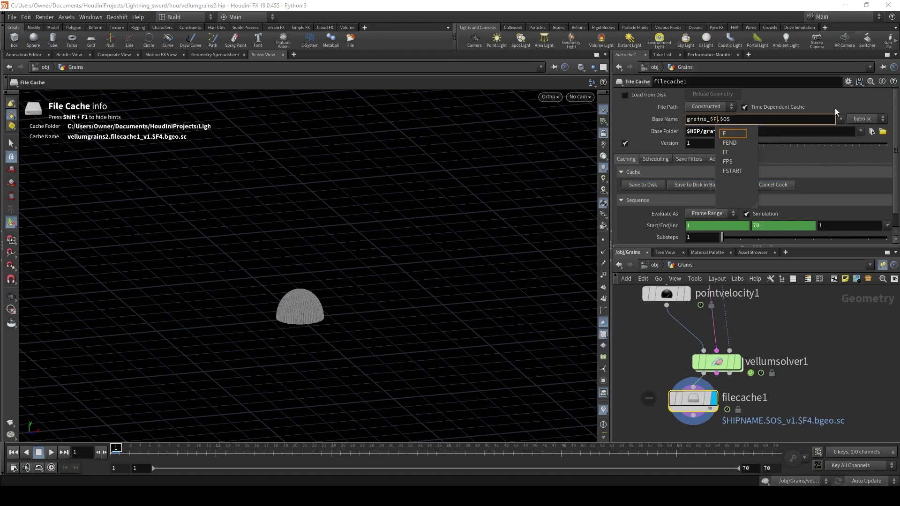
key(Return)
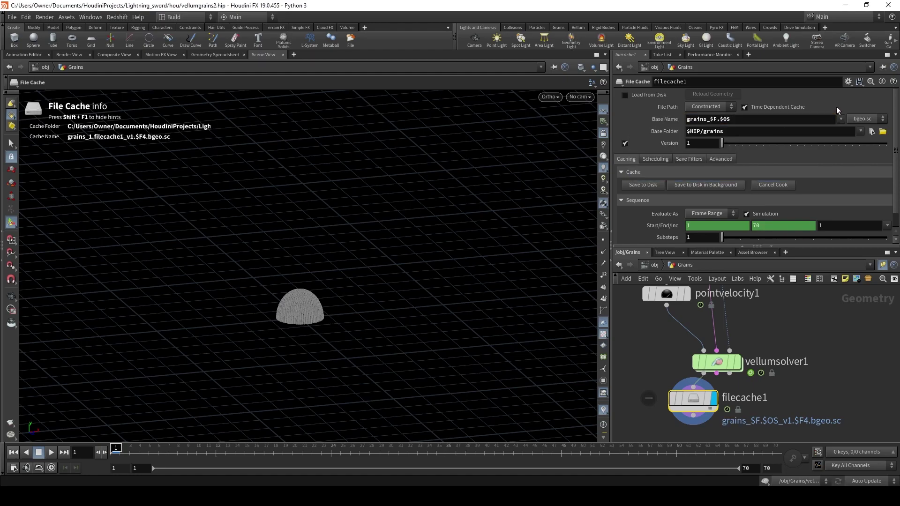
- Save the grain simulation cache to disk, scrub through the cached frames and return to frame 1
click(645, 184)
drag(157, 450, 242, 453)
click(116, 450)
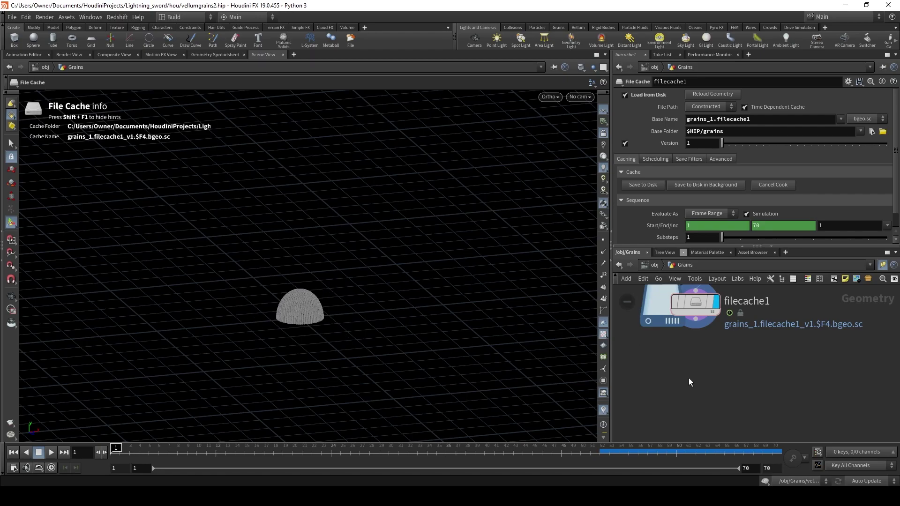
- Add a Time Shift node below the File Cache and connect it to the cache's output
key(Tab)
text(time)
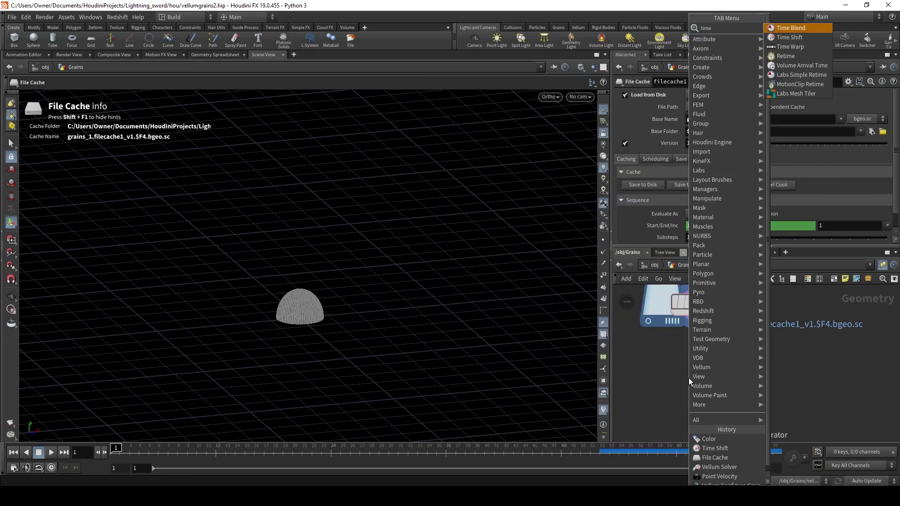
key(Down)
key(Return)
click(688, 378)
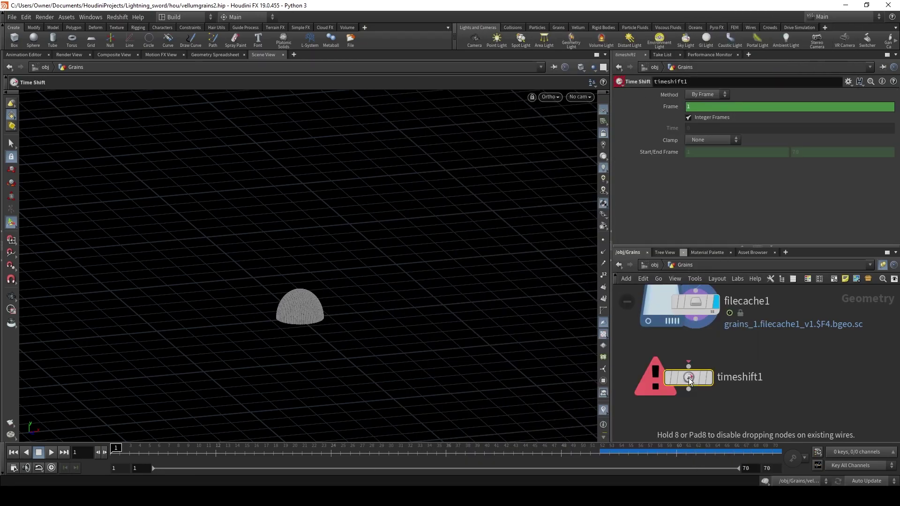
drag(696, 324, 696, 324)
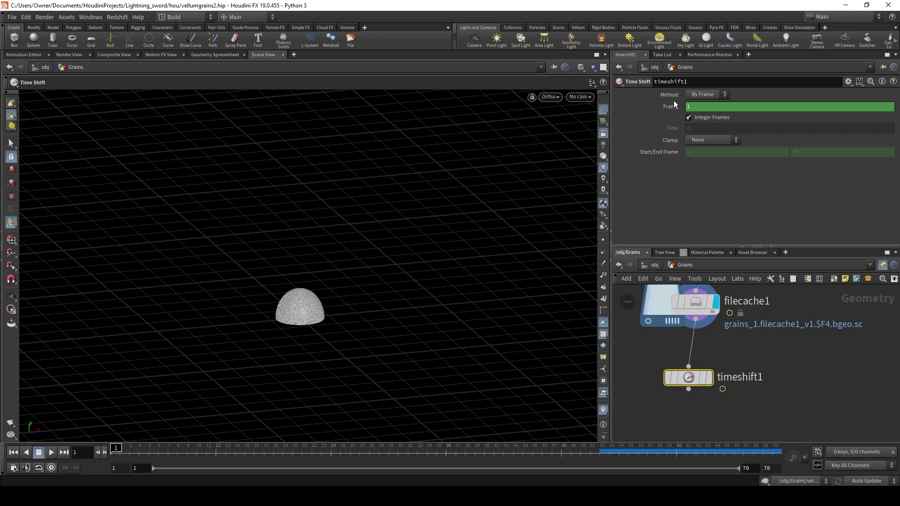
- Set the Time Shift's Frame to $F+2, display the node and move it closer to the File Cache
double_click(720, 106)
text($F+2)
key(Return)
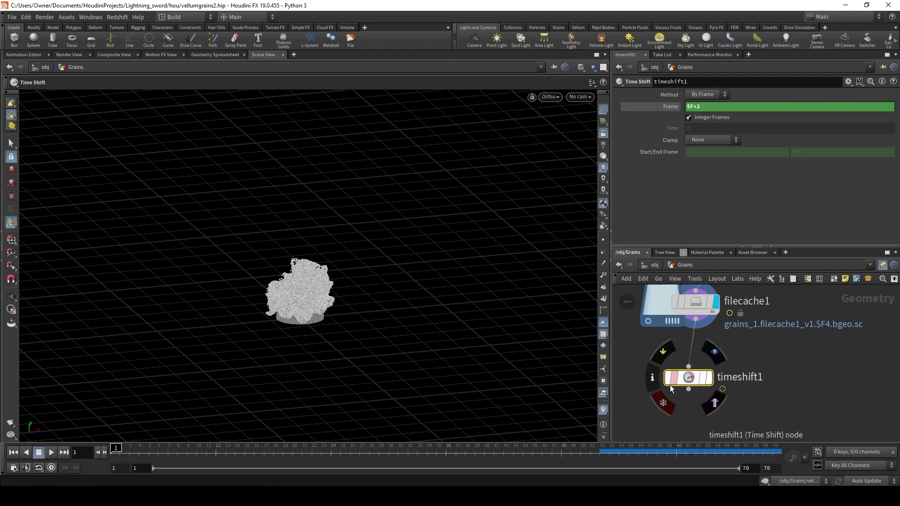
click(709, 378)
drag(690, 372, 689, 349)
- Add a Color node below the Time Shift, connect it and display its result
click(687, 389)
key(Tab)
text(colo)
key(Return)
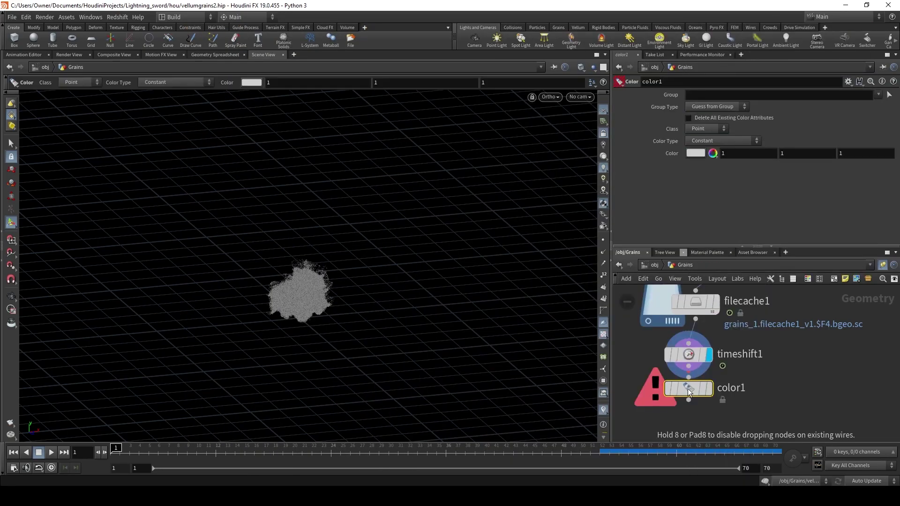
click(695, 397)
drag(695, 398, 696, 418)
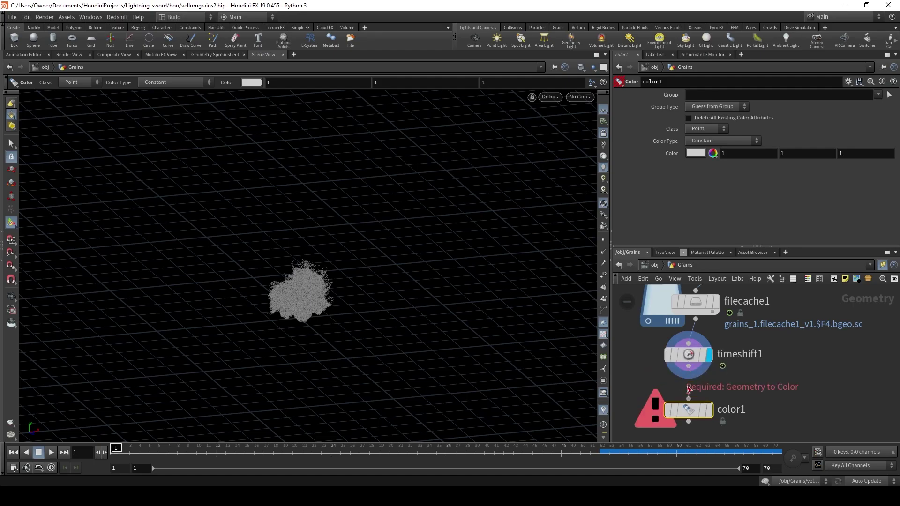
click(708, 409)
- Set the Color node's RGB values to 0.4, 0.3 and 0.2 for a brown grain color
click(695, 153)
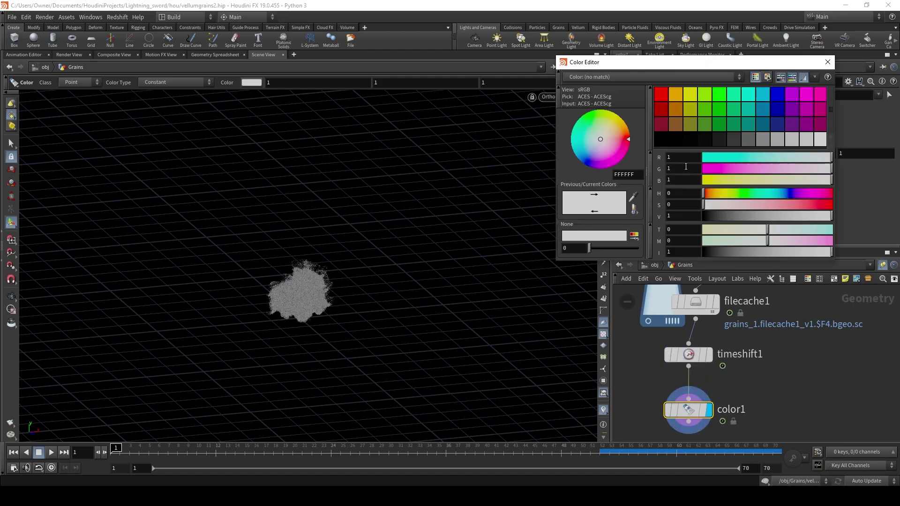
click(828, 63)
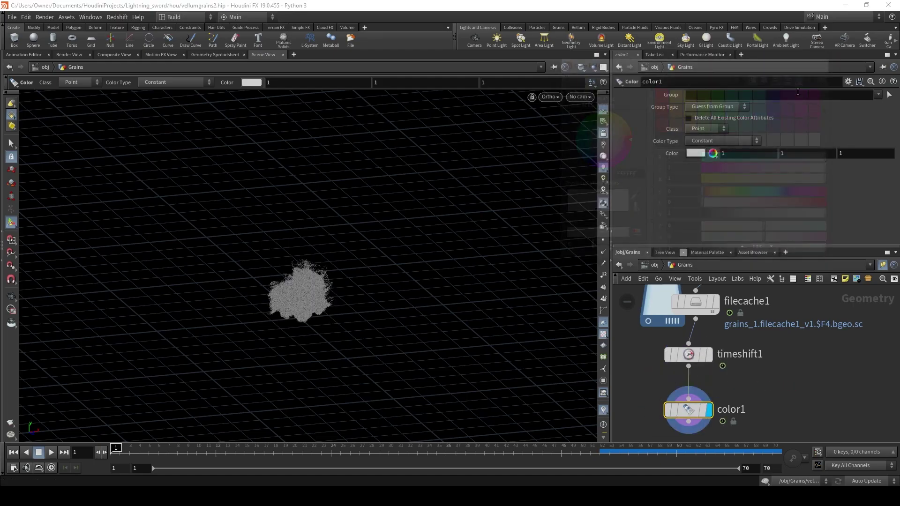
double_click(755, 152)
text(.4)
click(806, 157)
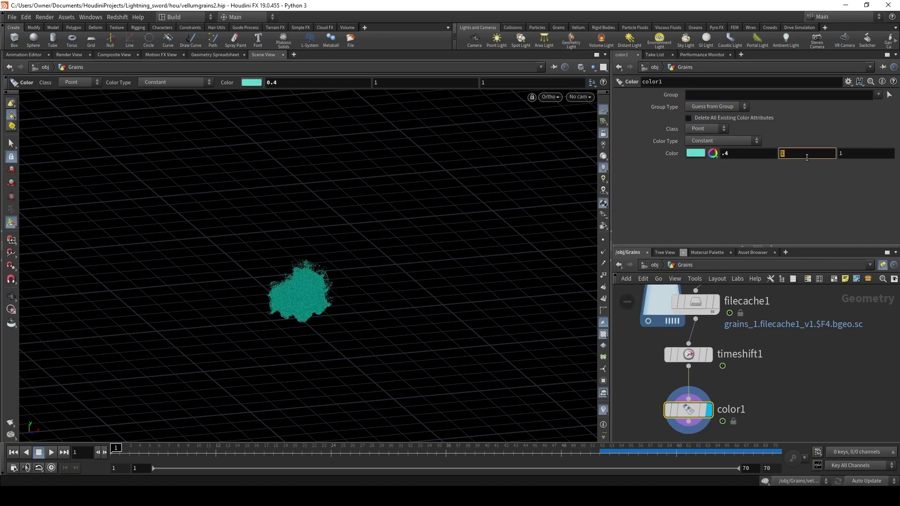
text(.3)
click(857, 153)
text(.2)
key(Return)
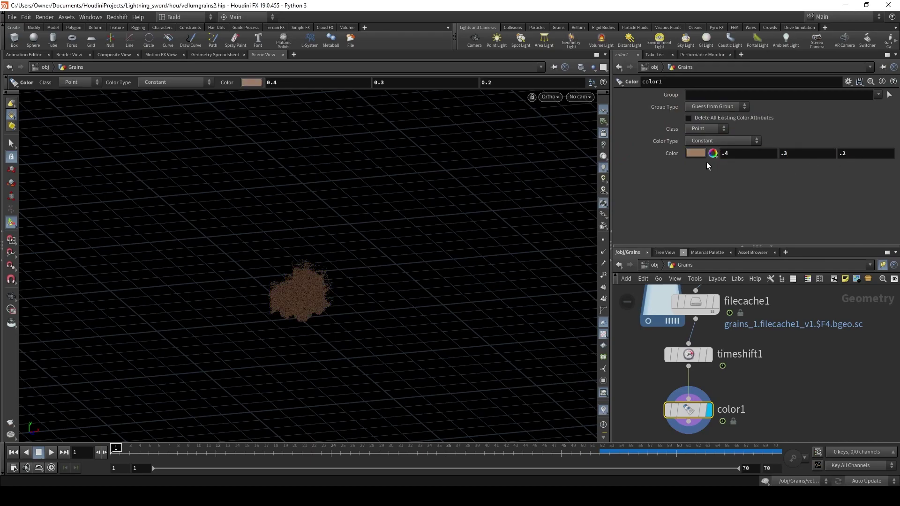
- Darken the grains' brown by lowering its brightness, giving RGB 0.255, 0.19125 and 0.1275
click(712, 153)
mouse_move(752, 215)
mouse_down()
mouse_move(727, 215)
mouse_move(736, 214)
mouse_up()
click(827, 62)
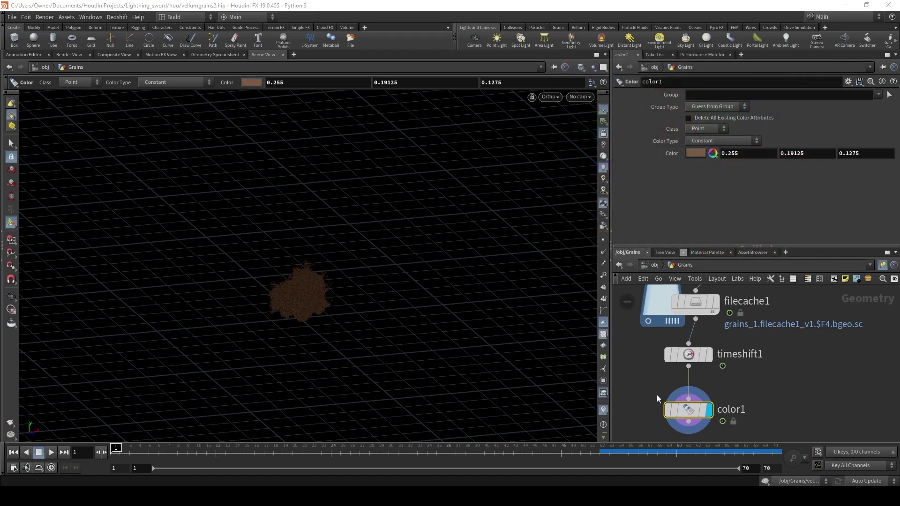
- Add a Null node below the Color node, connected to its output
key(f)
click(684, 370)
key(Tab)
text(null)
key(Return)
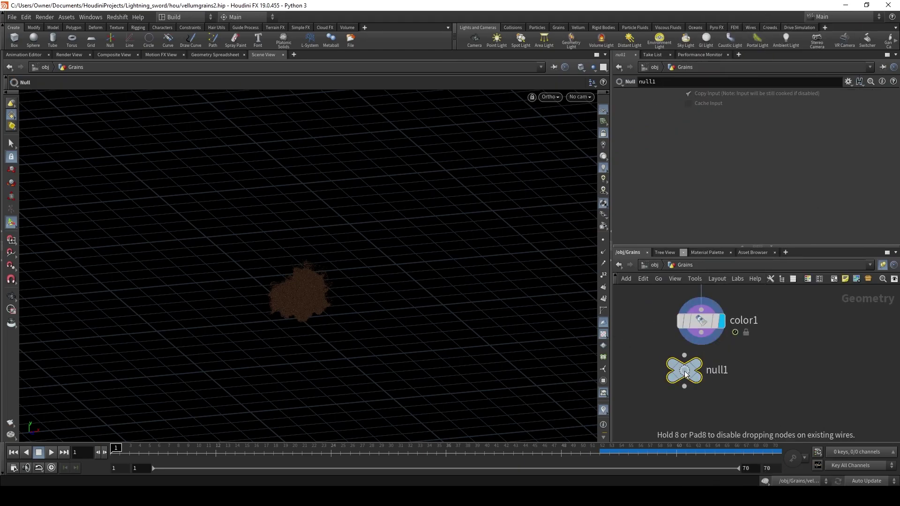
click(684, 370)
- Rename the new Null node as Grains_Out
double_click(721, 372)
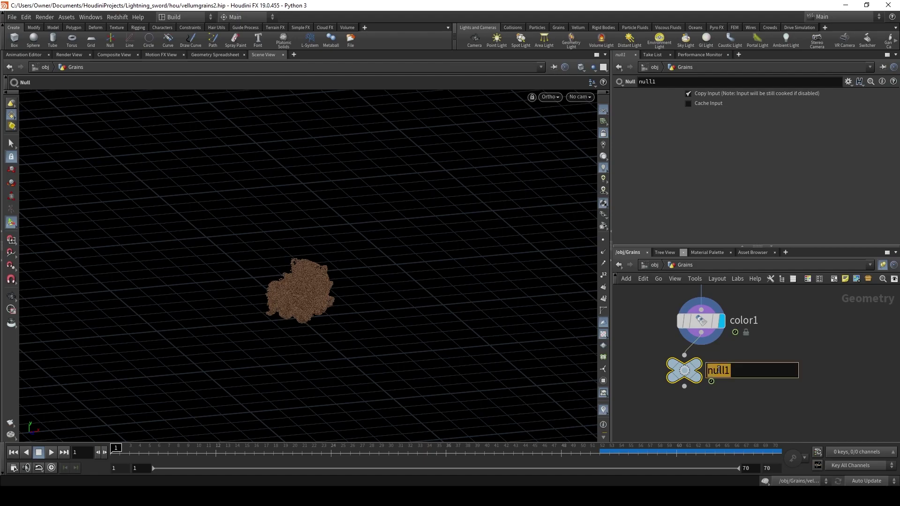
text(Grains_)
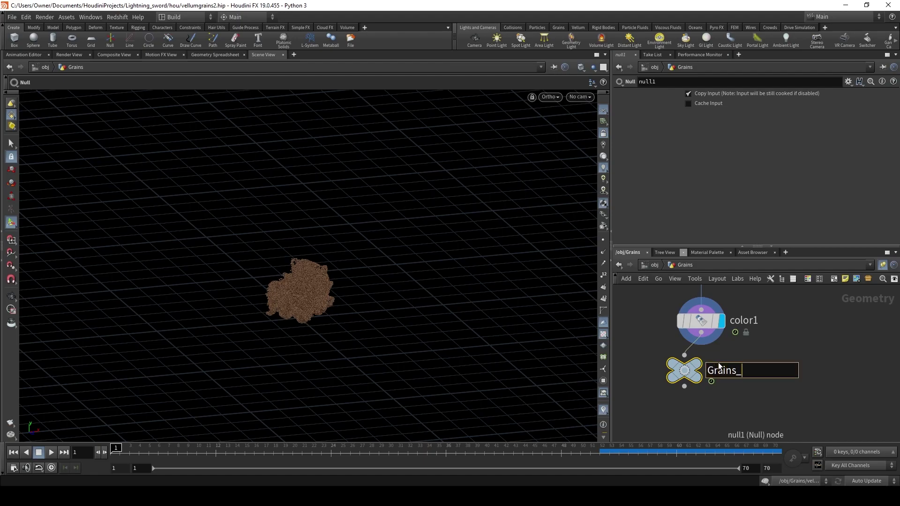
text(Out)
key(Return)
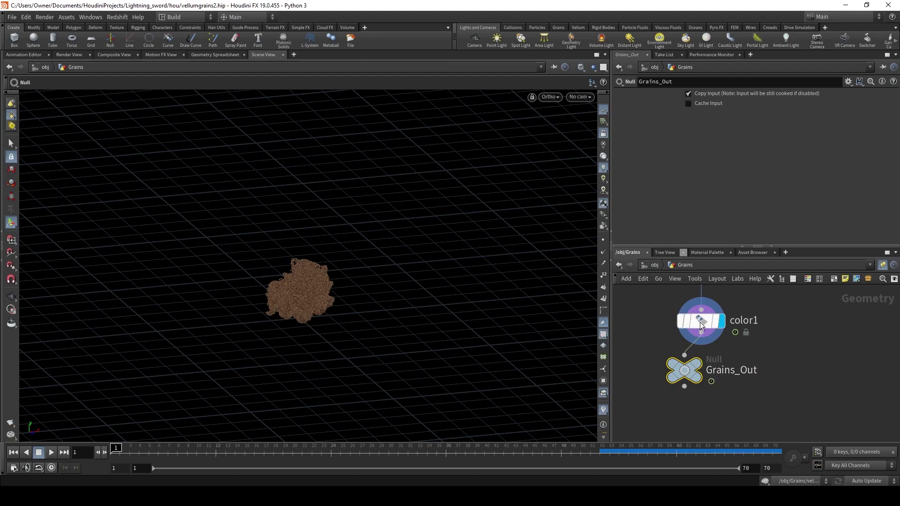
- Go to the out network and add a Labs Flipbook Textures node
click(655, 266)
click(655, 266)
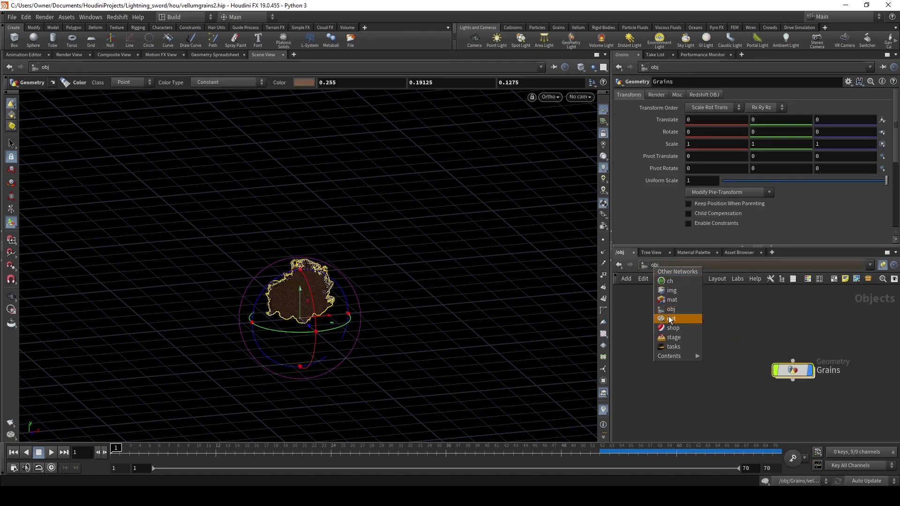
click(669, 318)
key(Tab)
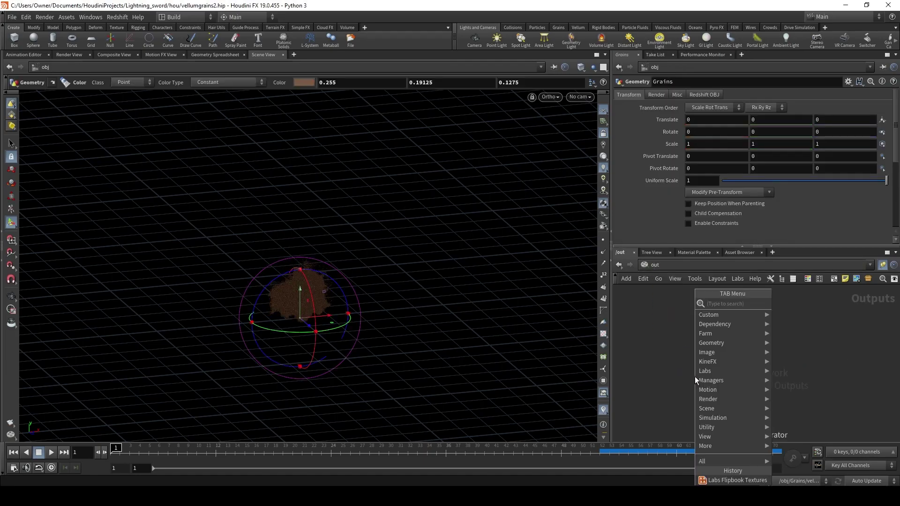
text(labs te)
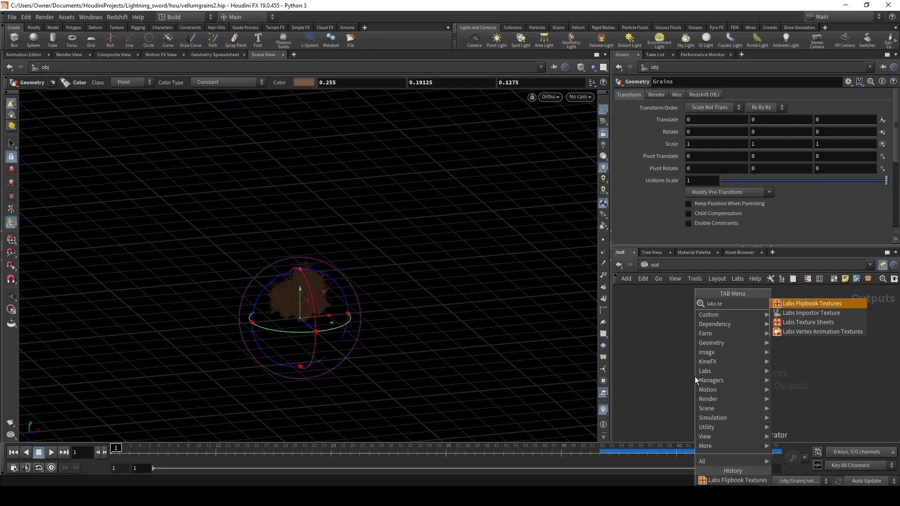
key(Return)
click(694, 376)
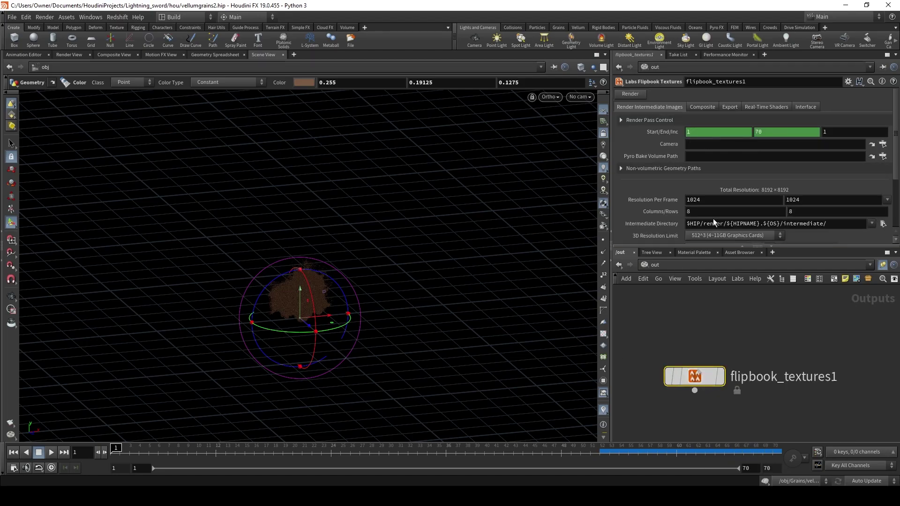
- Set the flipbook node's non-volumetric Final Color Path to /obj/Grains/Grains_Out
click(625, 170)
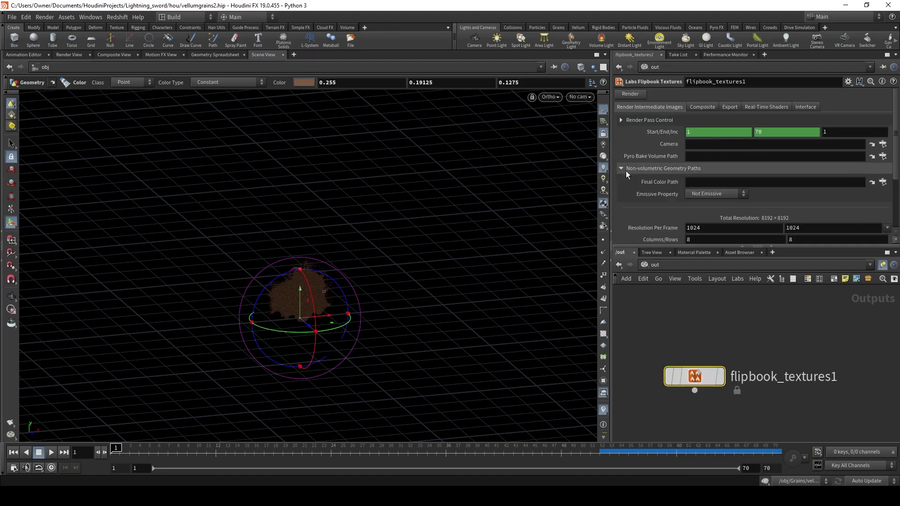
click(883, 183)
click(801, 133)
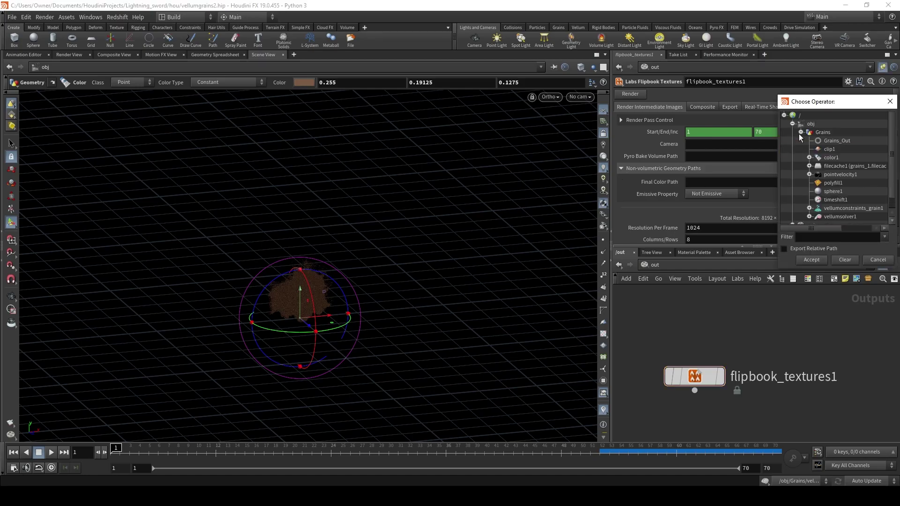
double_click(833, 141)
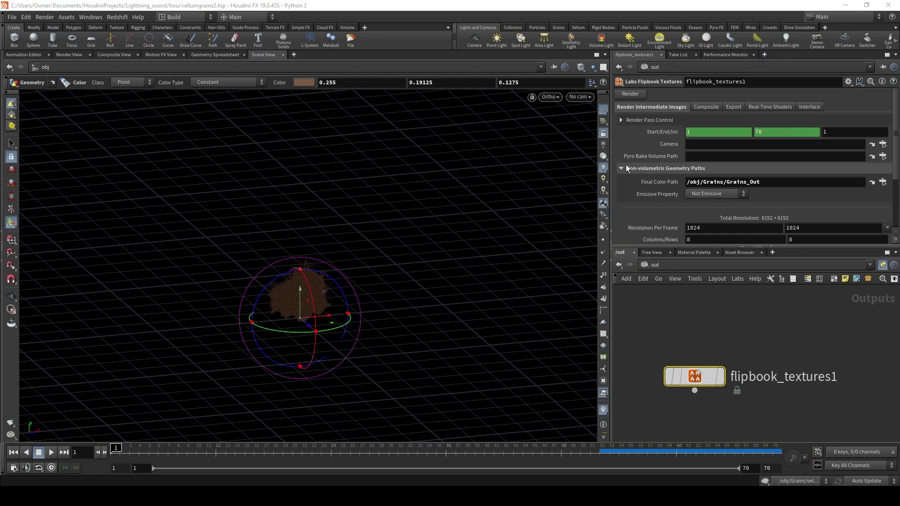
- Switch the viewport to the Front view and create a new camera from it
click(558, 99)
mouse_move(571, 116)
click(638, 131)
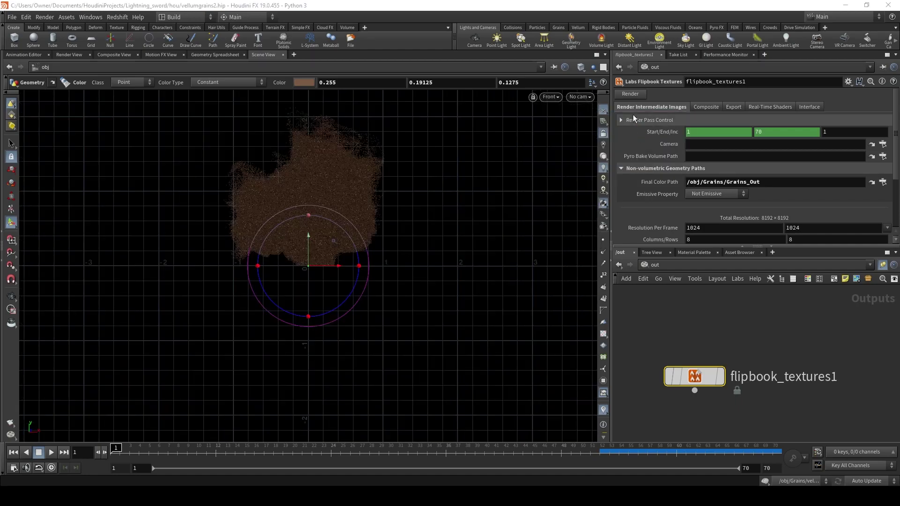
click(587, 98)
click(593, 126)
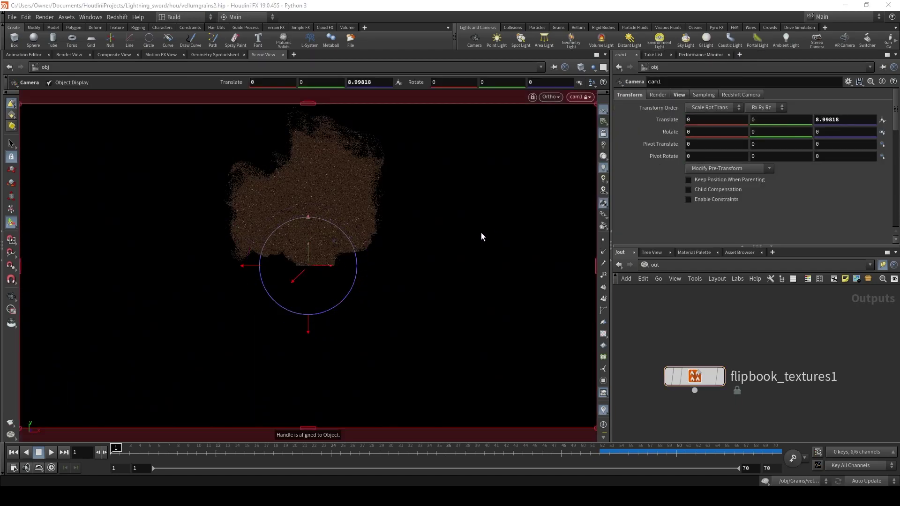
- Make the front camera's frame square by setting its vertical resolution to 1280
click(682, 96)
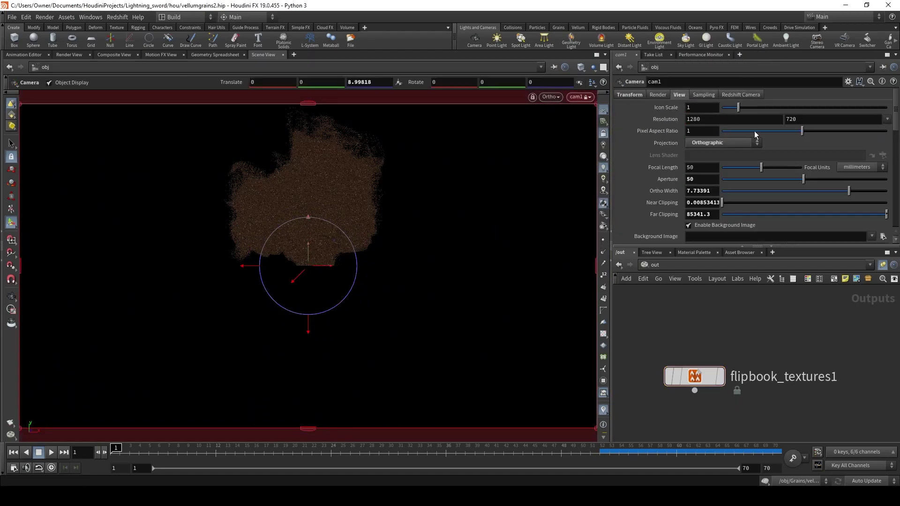
click(834, 121)
text(1280)
key(Return)
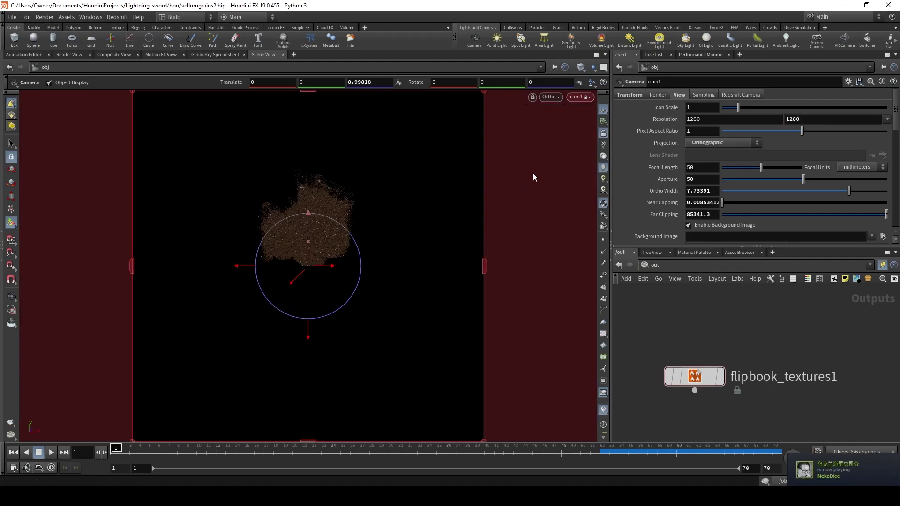
- Raise the front camera to about Y 4.1 to frame the grains, checking the framing across the animation frames
key(Escape)
middle_drag(460, 181, 458, 335)
key(Return)
drag(115, 448, 600, 488)
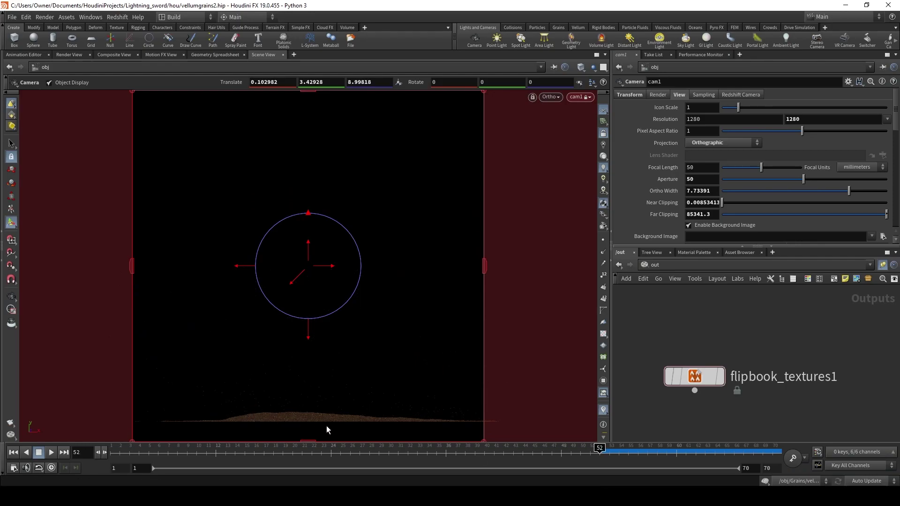
key(Escape)
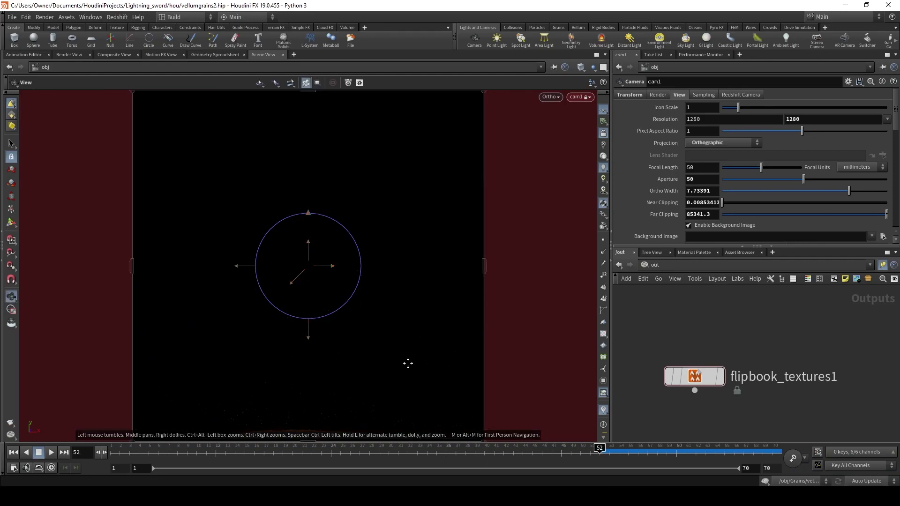
key(Return)
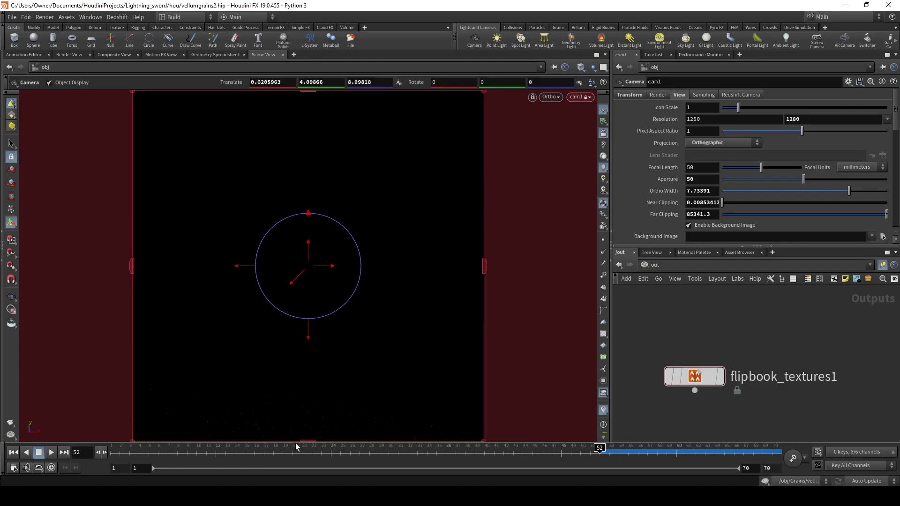
drag(188, 451, 446, 457)
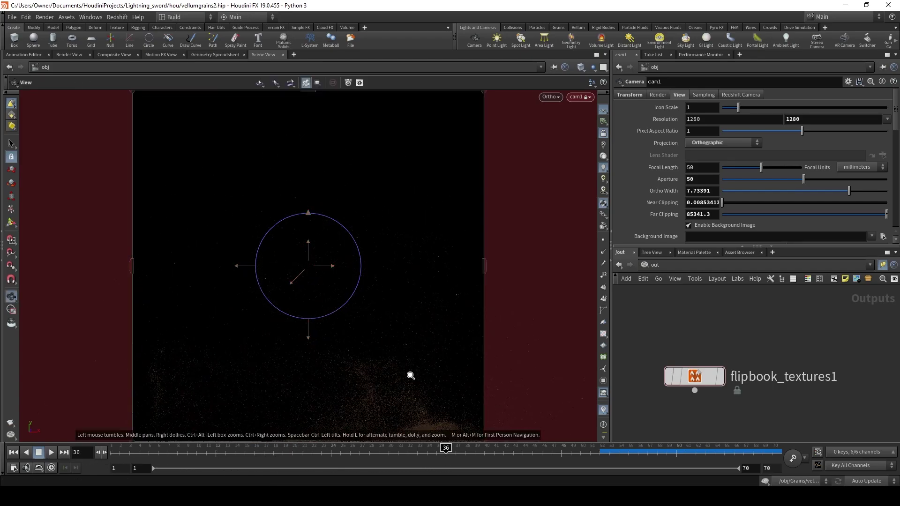
- Widen the front camera to an ortho width of about 10.15 and reposition it to about X -0.09, Y 5.38, checking frames along the timeline
alt+right_drag(410, 364, 406, 420)
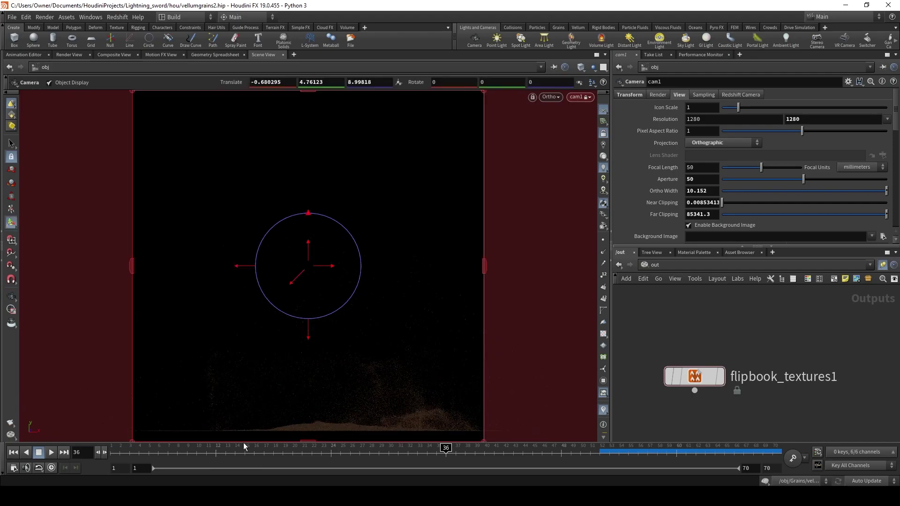
drag(154, 454, 679, 468)
click(677, 449)
key(Escape)
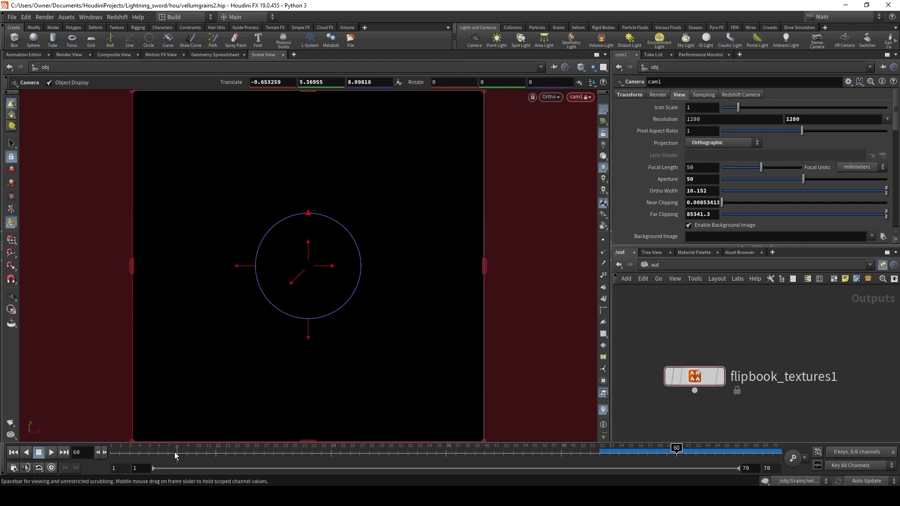
drag(158, 455, 420, 476)
key(Escape)
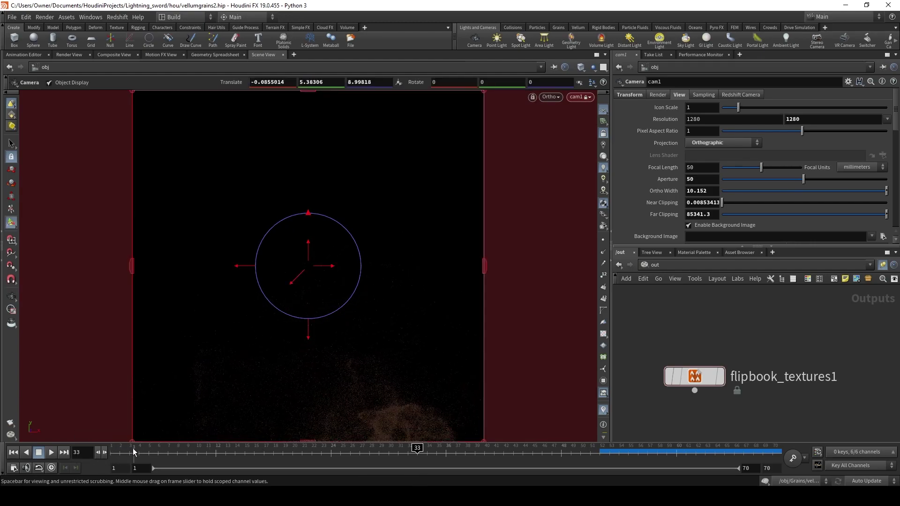
drag(132, 453, 427, 452)
- Assign /obj/cam1 as the render camera of the flipbook textures node
click(697, 372)
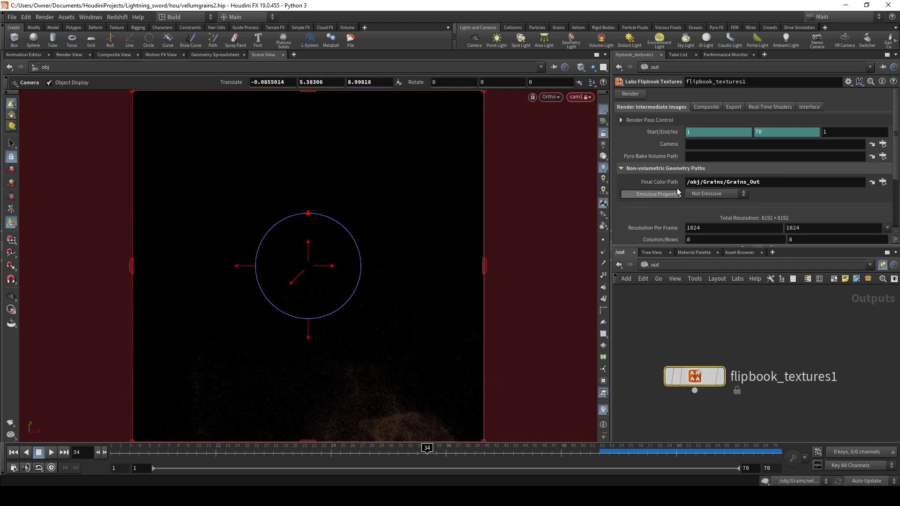
click(883, 145)
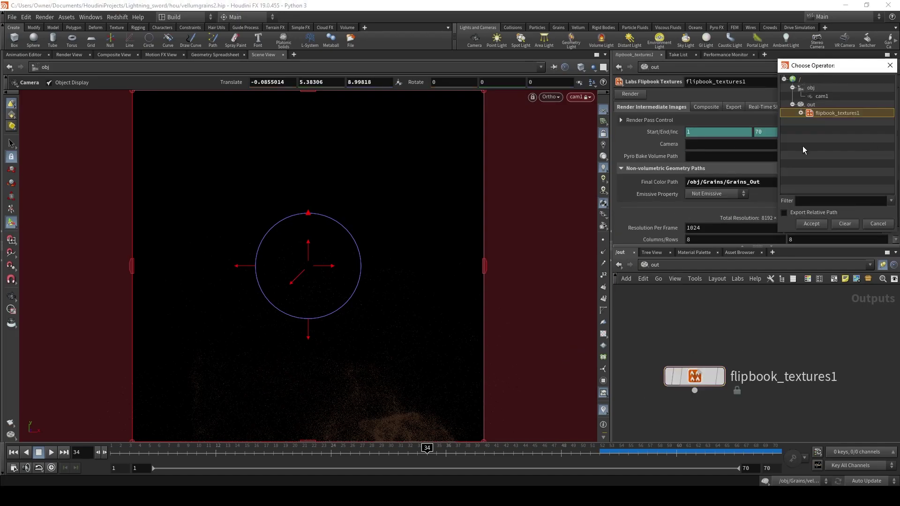
double_click(820, 96)
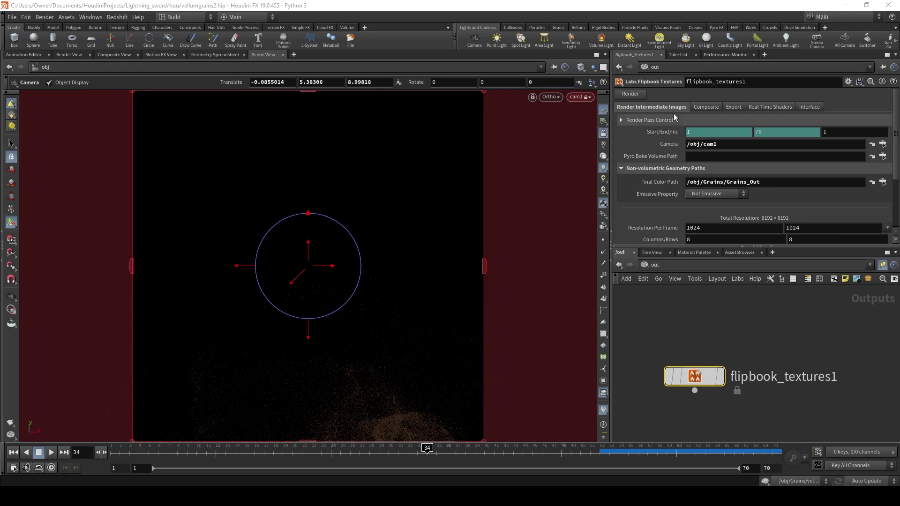
- Disable Output Texture 2 in the flipbook node's export settings and check its composite settings
click(738, 107)
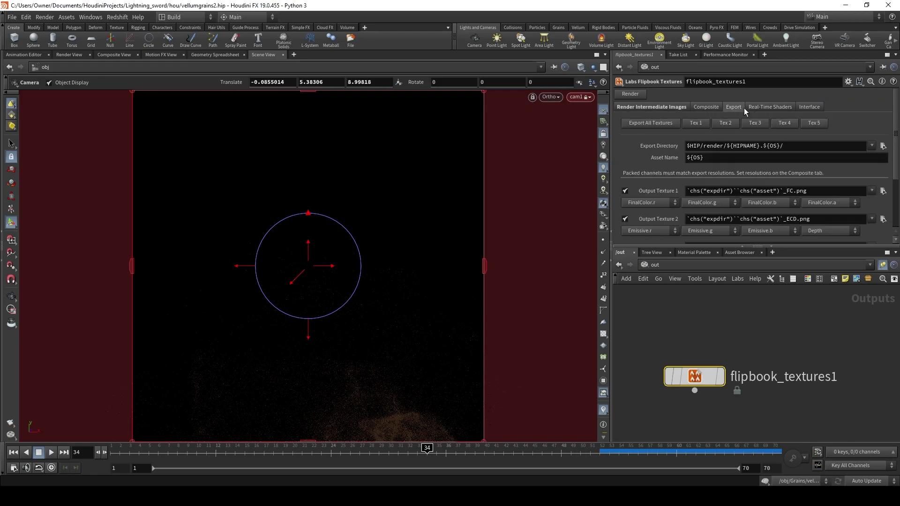
click(626, 220)
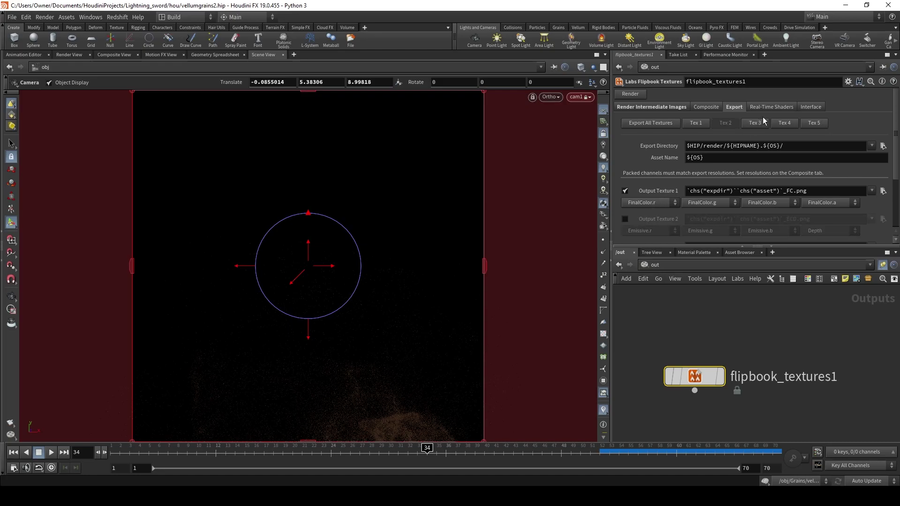
click(719, 107)
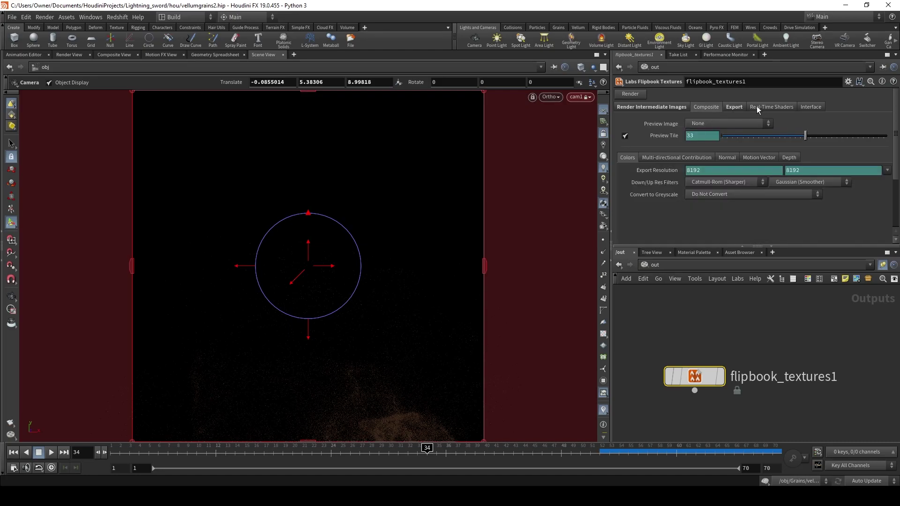
- Set the flipbook's Export Directory to $HIP/grains_out_Front/${HIPNAME}.${OS}/ and export all textures
click(735, 107)
click(724, 147)
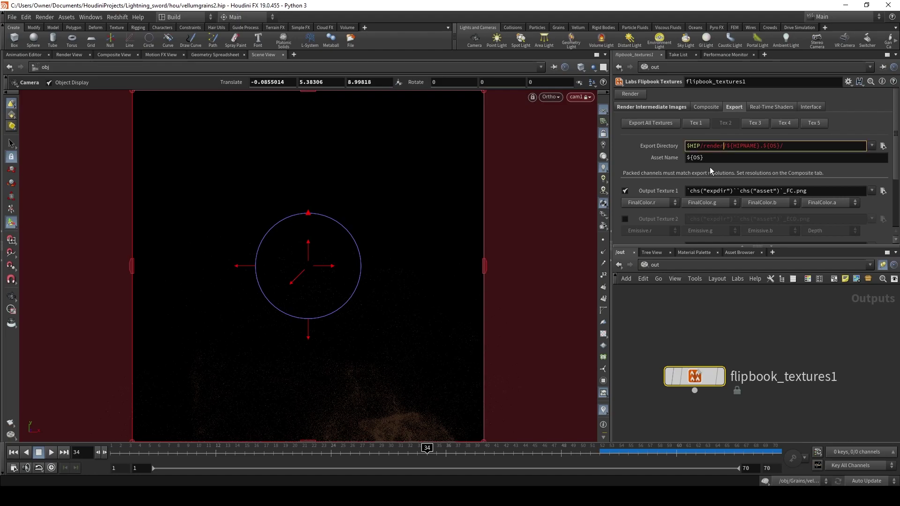
key(BackSpace)
key(BackSpace)
key(BackSpace)
key(BackSpace)
key(BackSpace)
text(grains_out_Front)
click(654, 128)
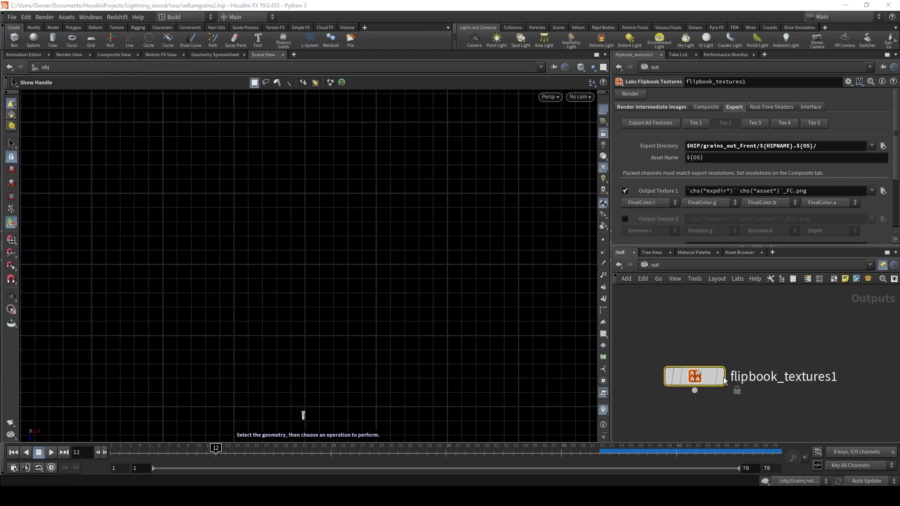
- Switch the viewport to the Top view, centre it on the grains and create a second camera from it
click(573, 98)
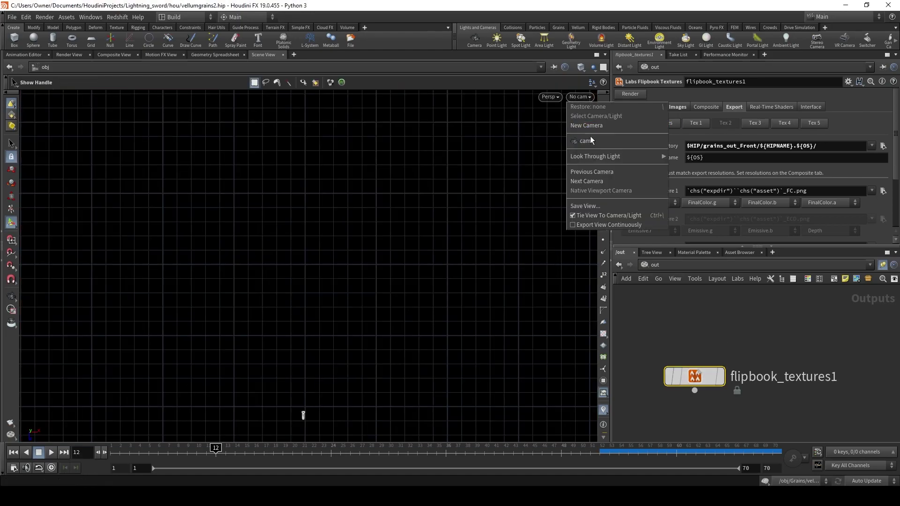
click(550, 97)
mouse_move(584, 115)
click(632, 127)
key(Escape)
scroll(341, 102, up, 3)
scroll(370, 293, up, 4)
middle_drag(305, 218, 370, 253)
click(586, 100)
click(590, 125)
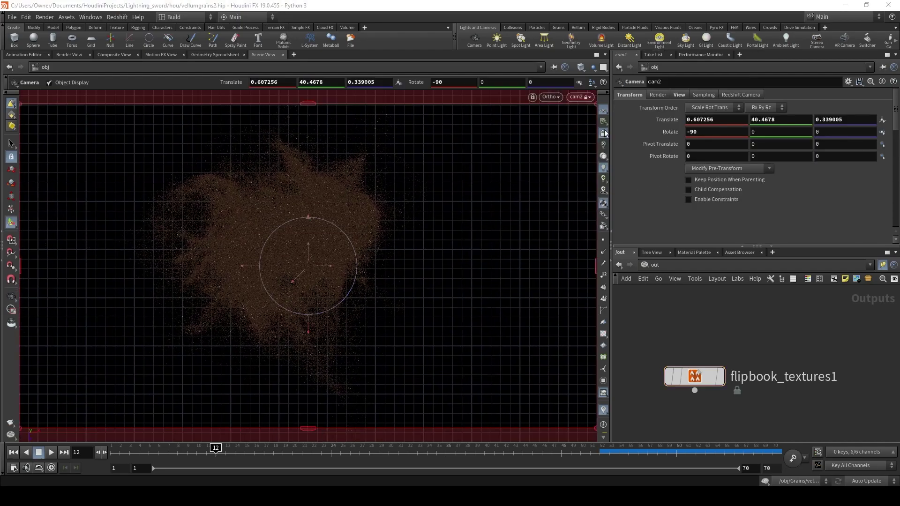
- Set the top-view camera's vertical resolution to 1280 for a square frame
click(679, 94)
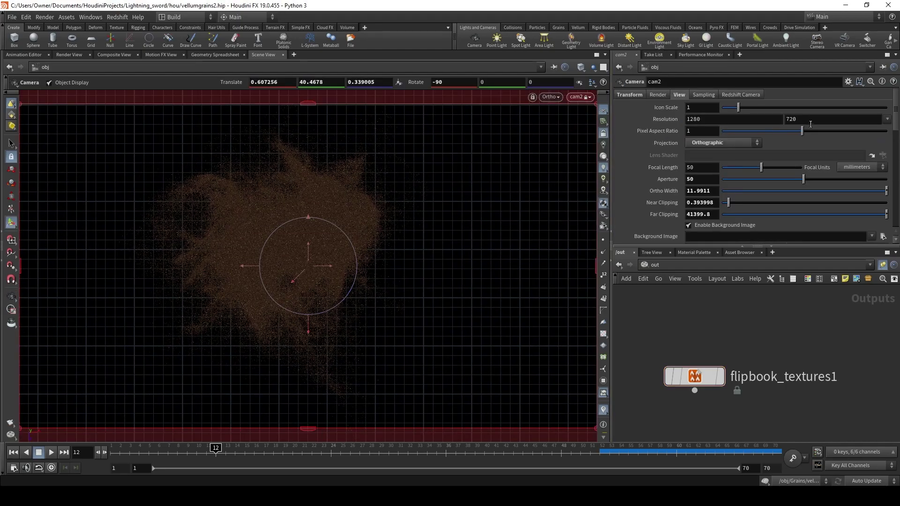
click(810, 121)
key(Return)
- Frame the grains in the top-view camera with an ortho width of about 6.8, centred near X 0, Z 0.11
alt+right_drag(365, 278, 355, 120)
alt+middle_drag(303, 229, 374, 246)
alt+right_drag(373, 246, 374, 220)
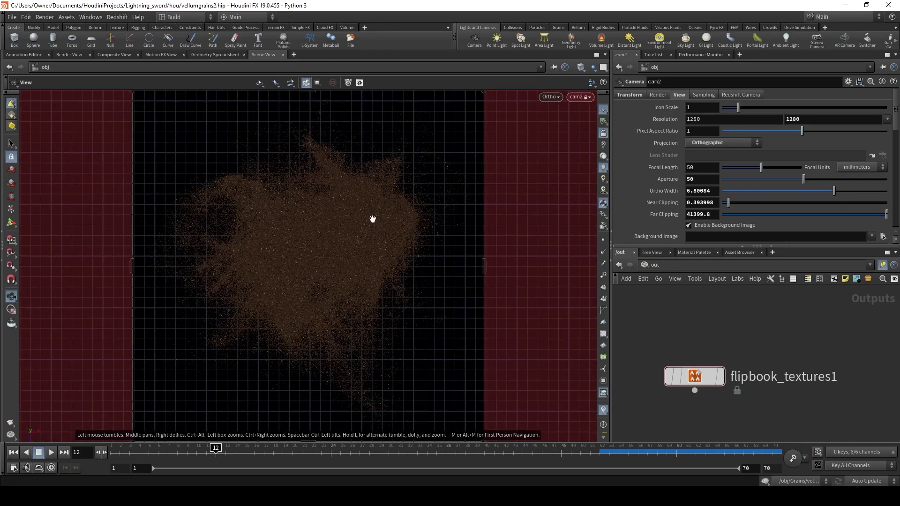
alt+middle_drag(373, 220, 366, 227)
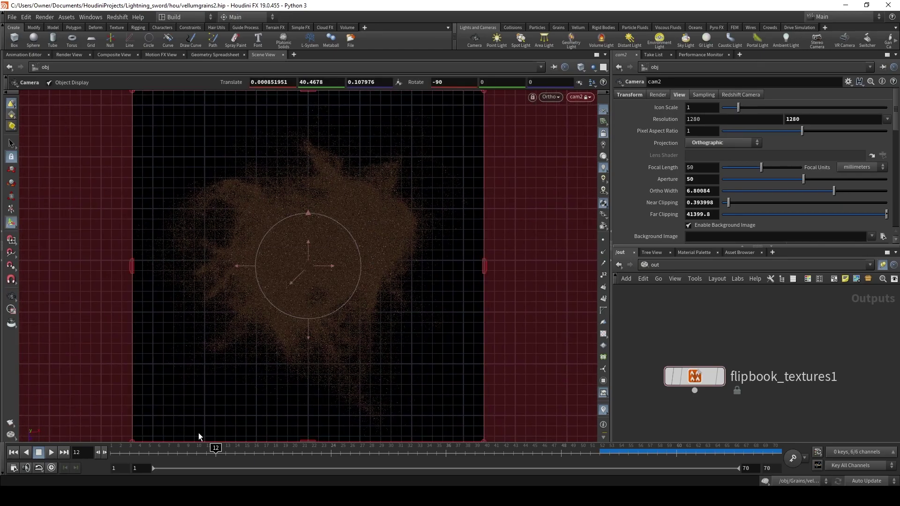
- Reframe the top-view camera around the grains across the timeline, with an ortho width of about 10, centred near X 0.13, Z 0.25
drag(175, 456, 438, 458)
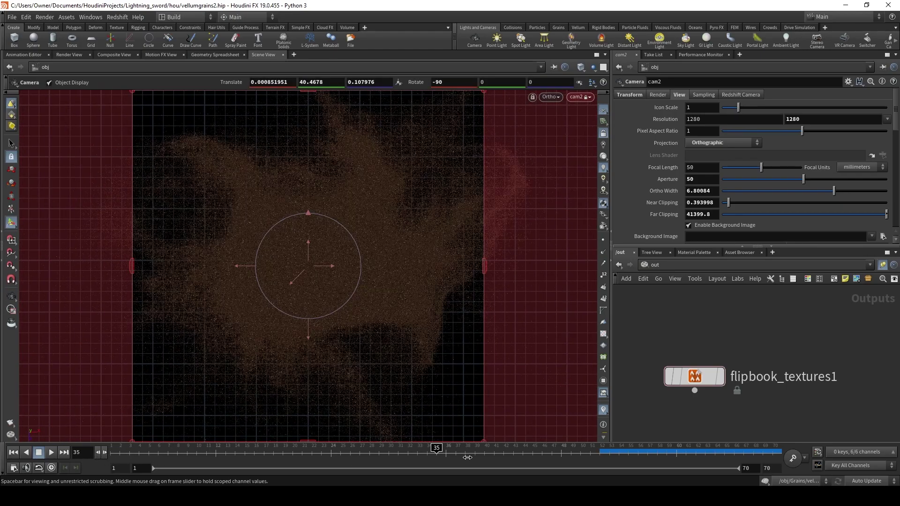
drag(467, 457, 465, 457)
alt+right_drag(364, 274, 364, 353)
alt+middle_drag(364, 354, 356, 347)
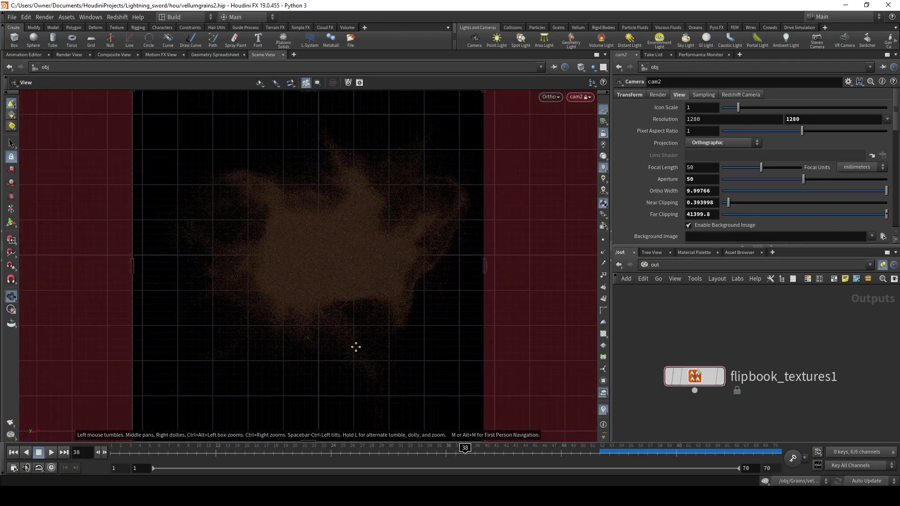
key(Return)
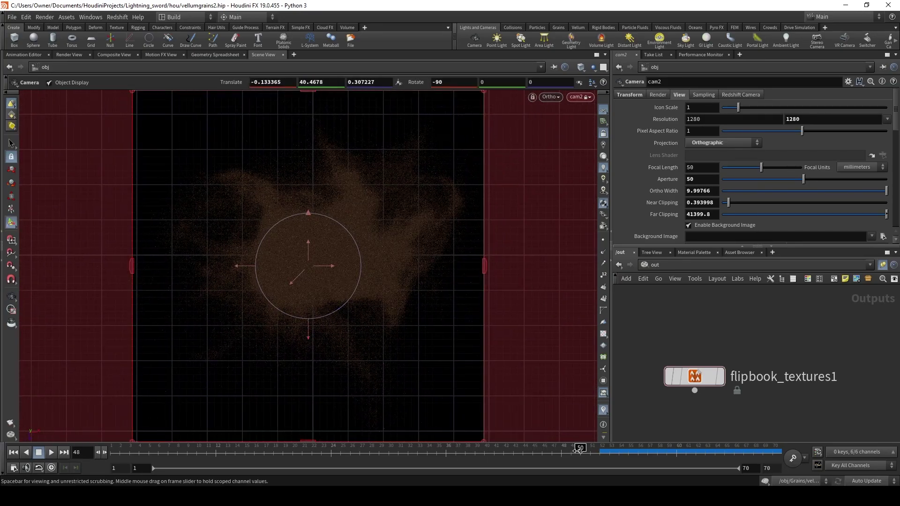
alt+middle_drag(414, 350, 405, 352)
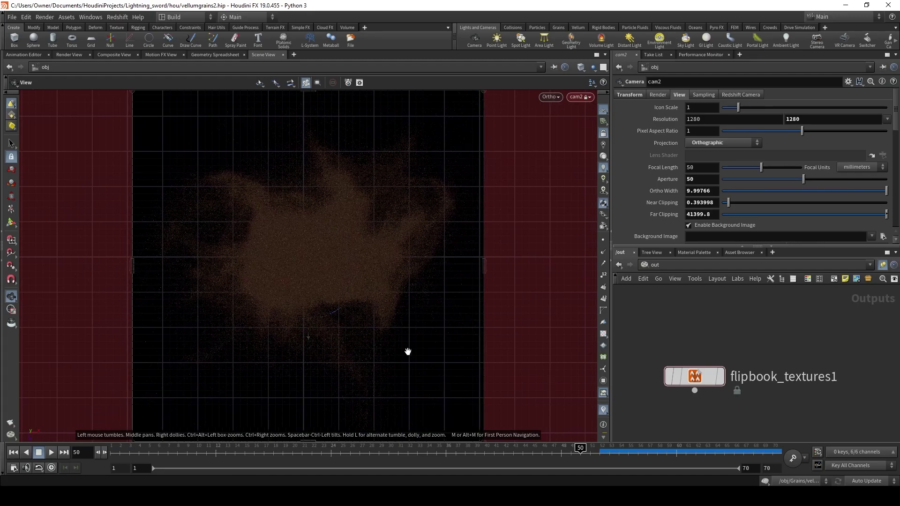
drag(418, 456, 22, 461)
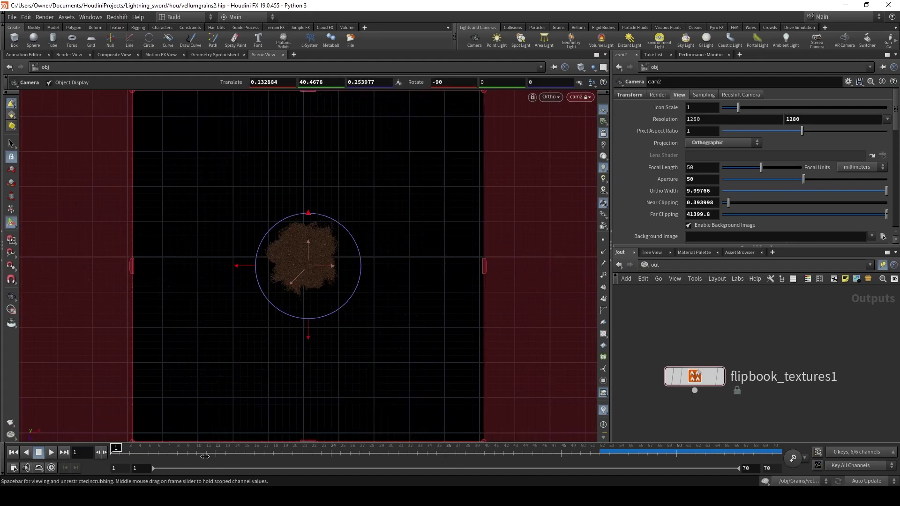
drag(227, 456, 632, 451)
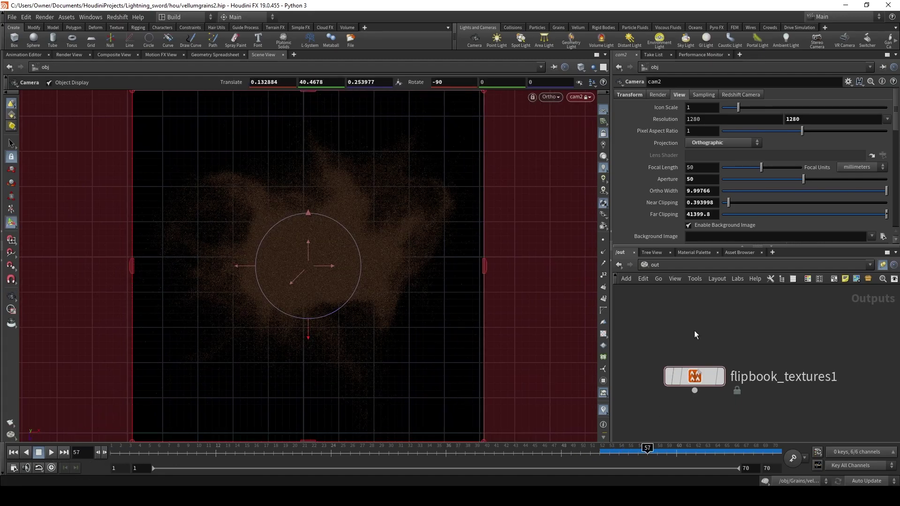
- Set the flipbook textures node's render camera to cam2
click(694, 377)
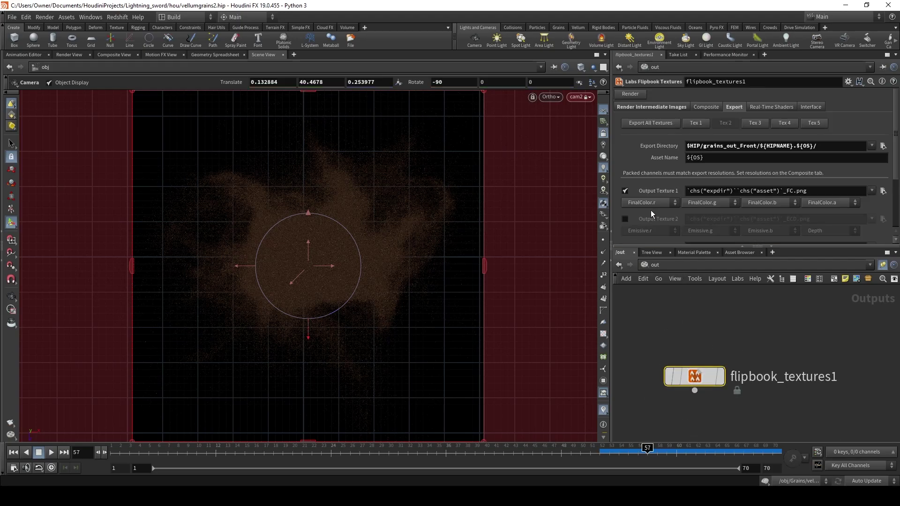
click(638, 107)
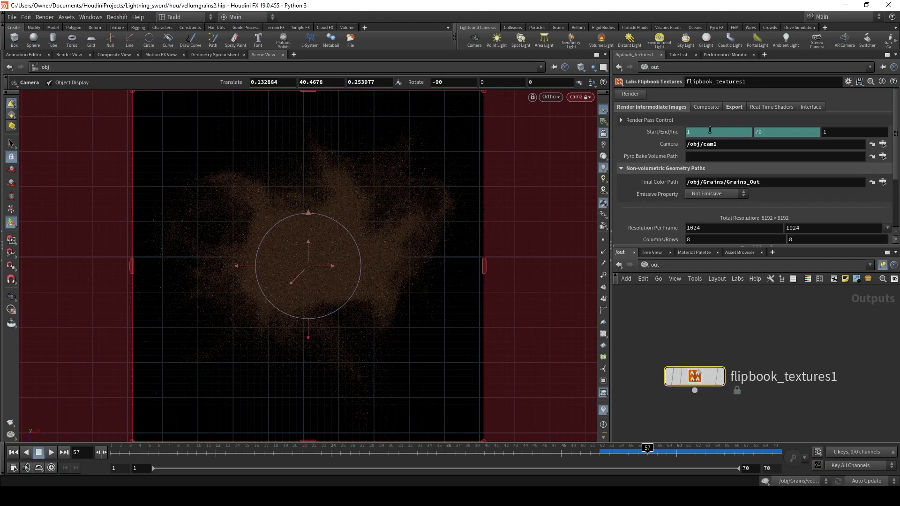
click(872, 157)
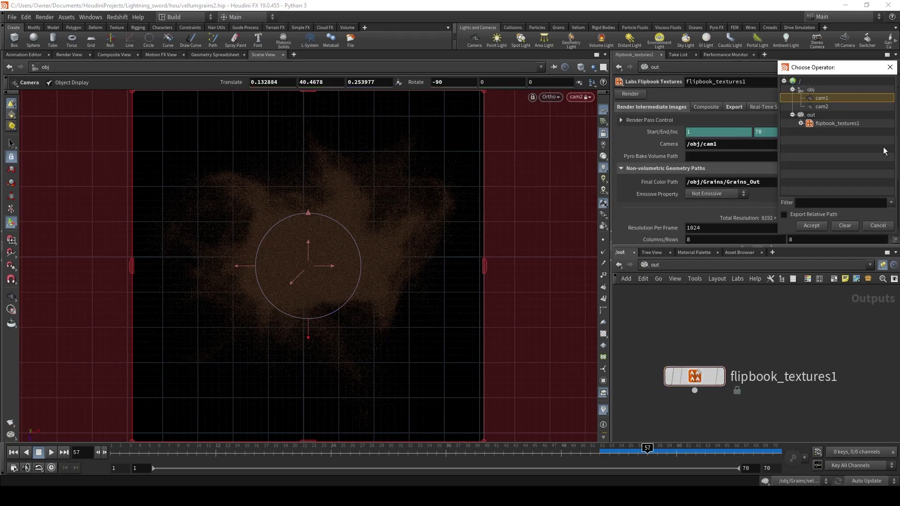
double_click(820, 107)
- Set the flipbook's Export Directory to $HIP/grains_out_Top/${HIPNAME}.${OS}/ and export all textures
click(729, 108)
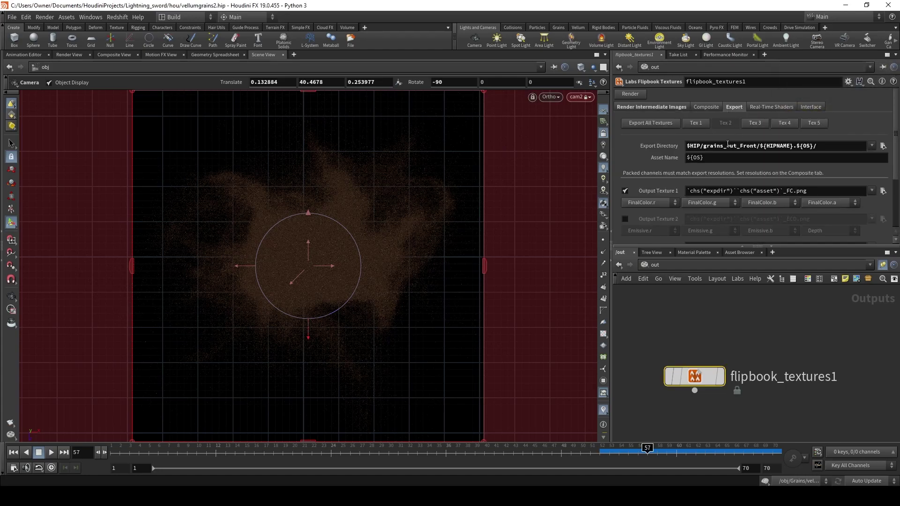
click(755, 146)
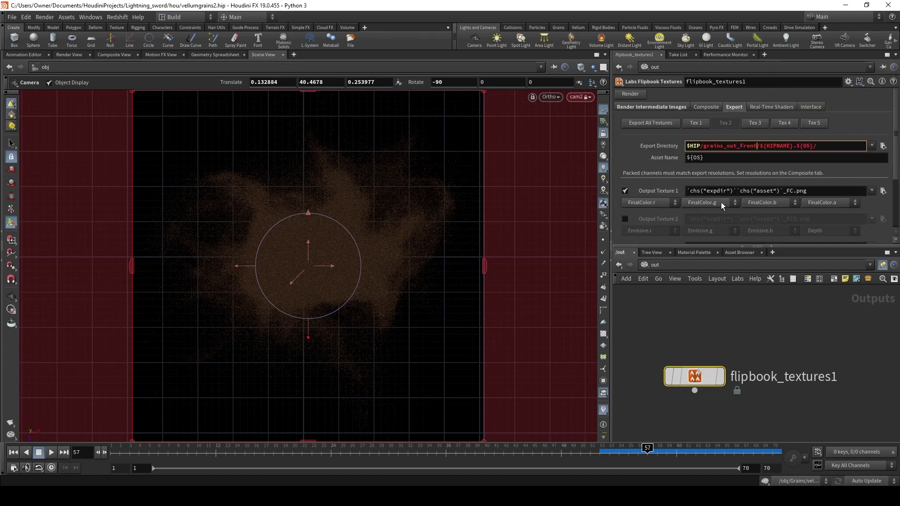
key(BackSpace)
key(BackSpace)
key(BackSpace)
key(BackSpace)
key(BackSpace)
text(Top)
click(655, 125)
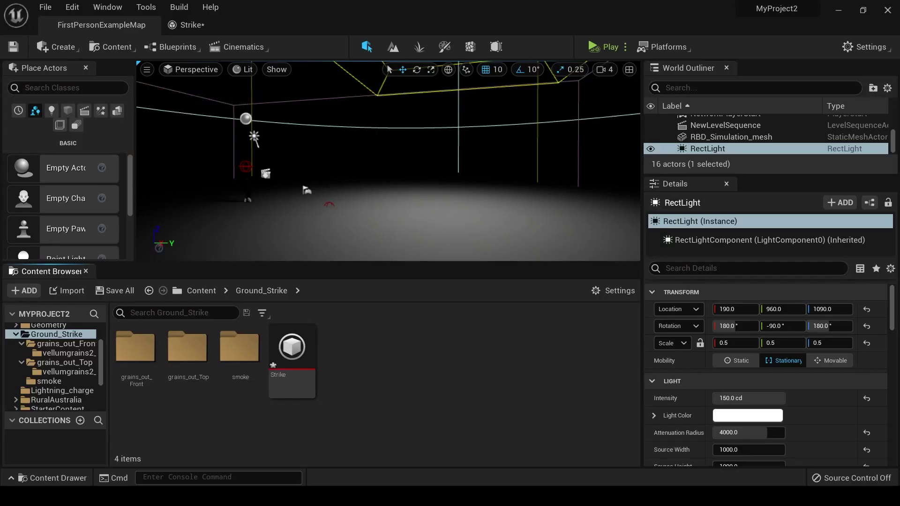
- In Unreal Engine, copy M_TemplatePyro_Advanced from the smoke folder into Ground_Strike and rename the copy M_grains
double_click(254, 352)
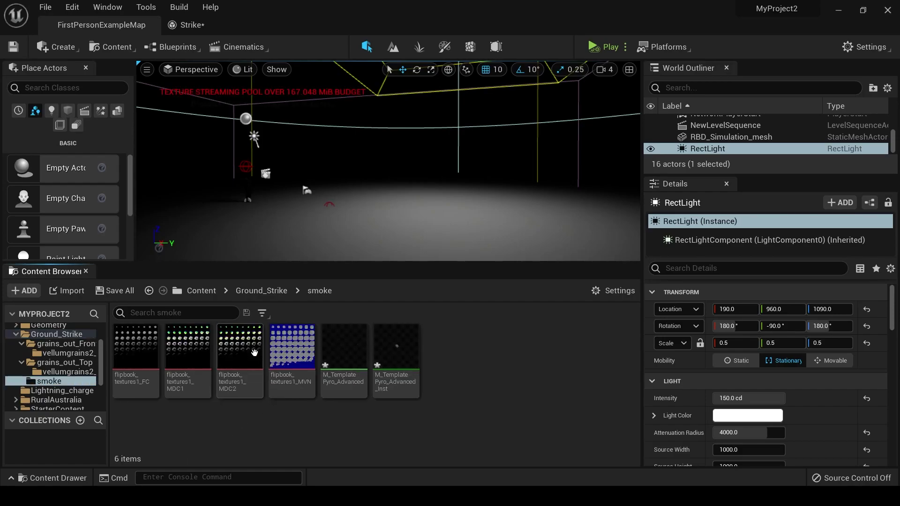
click(353, 348)
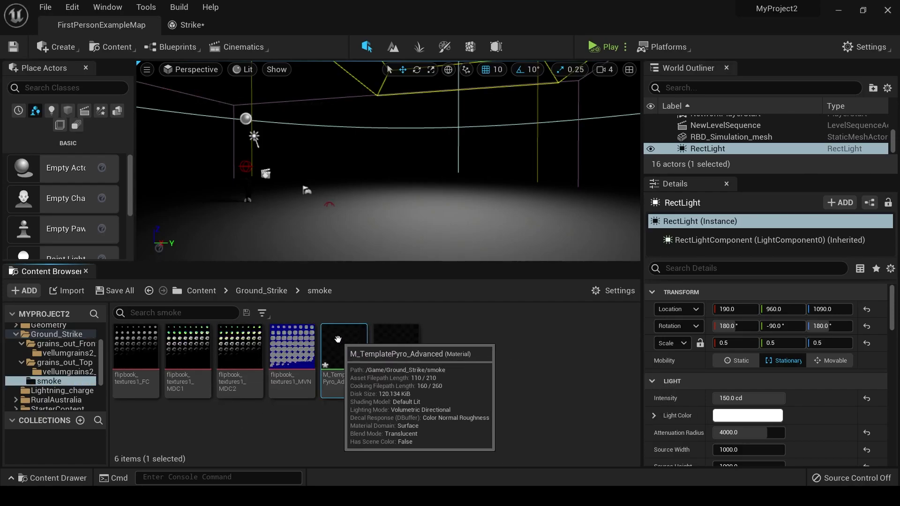
click(270, 291)
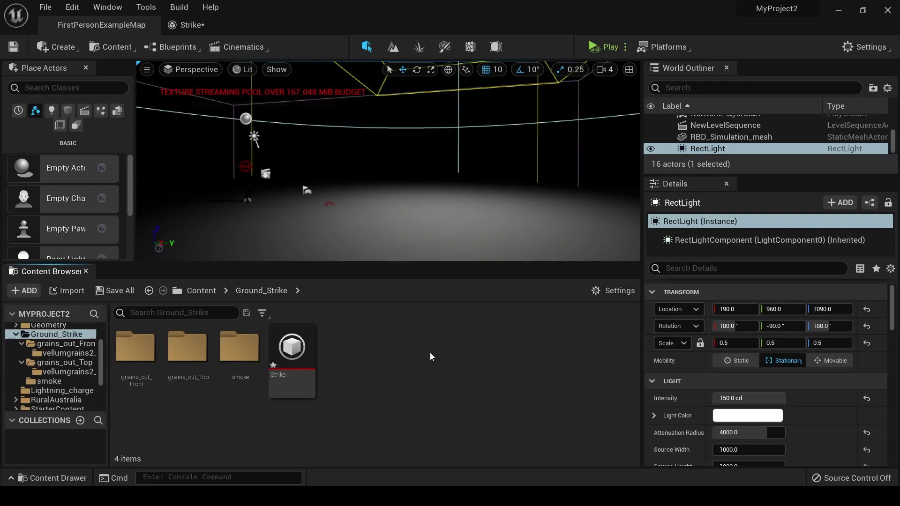
key(ctrl+v)
right_click(349, 356)
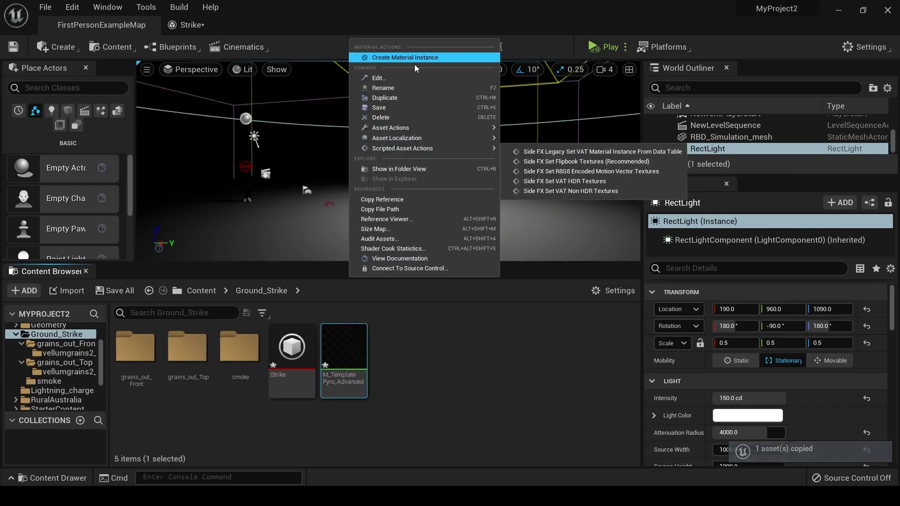
click(398, 87)
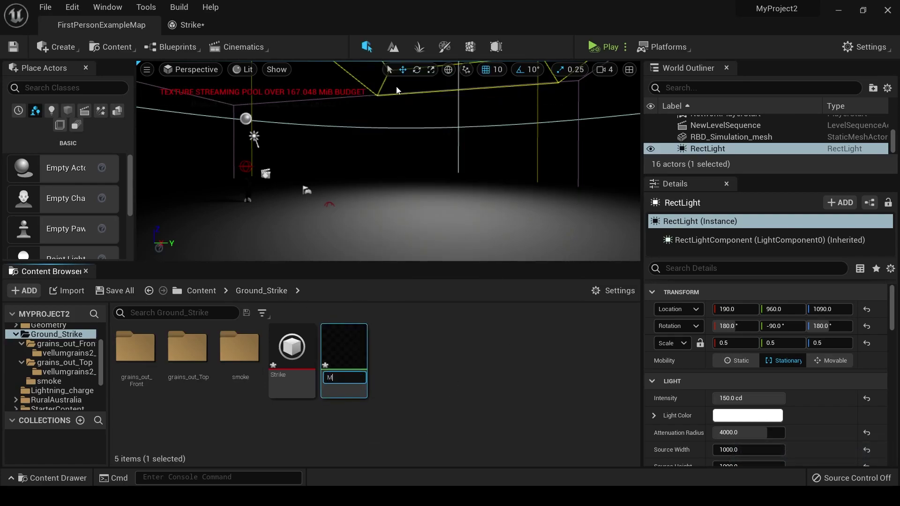
text(M_grains)
key(Return)
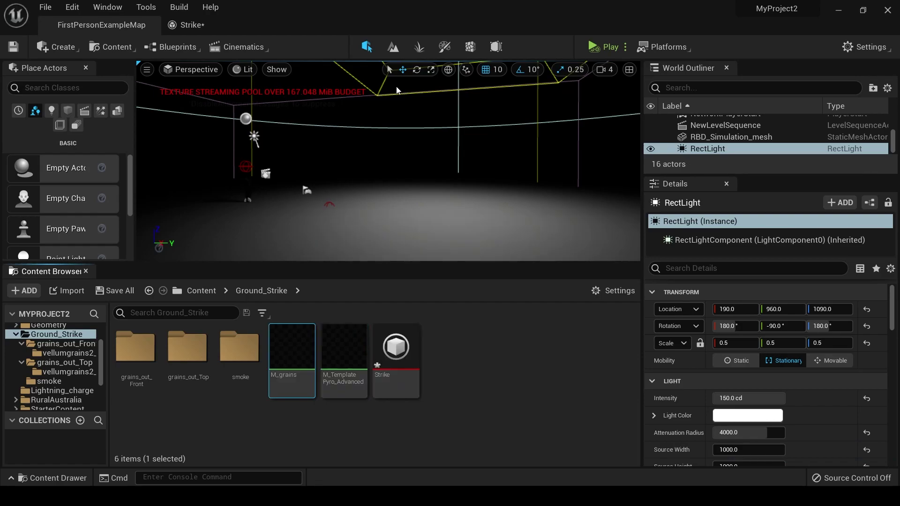
- Open the M_grains material and rename the Dynamic Parameter node's second and third parameters Time and Emission
double_click(284, 334)
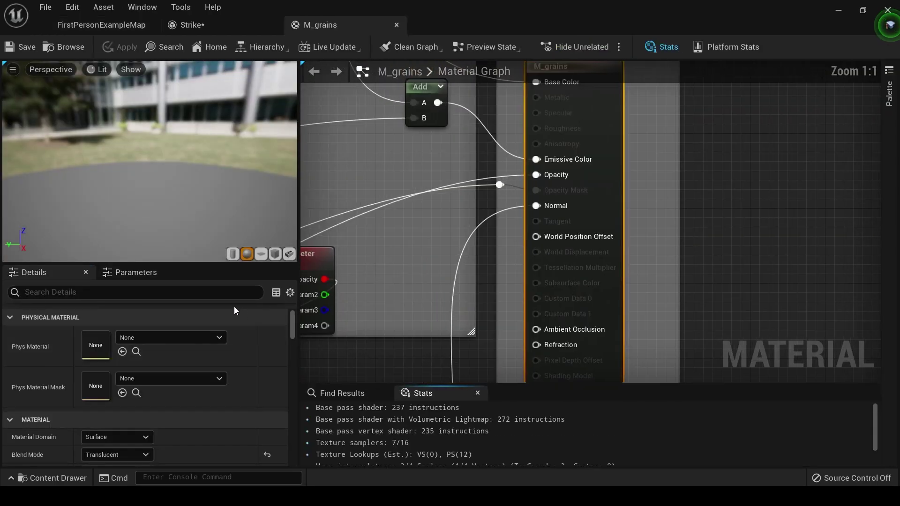
right_drag(382, 276, 500, 269)
click(500, 269)
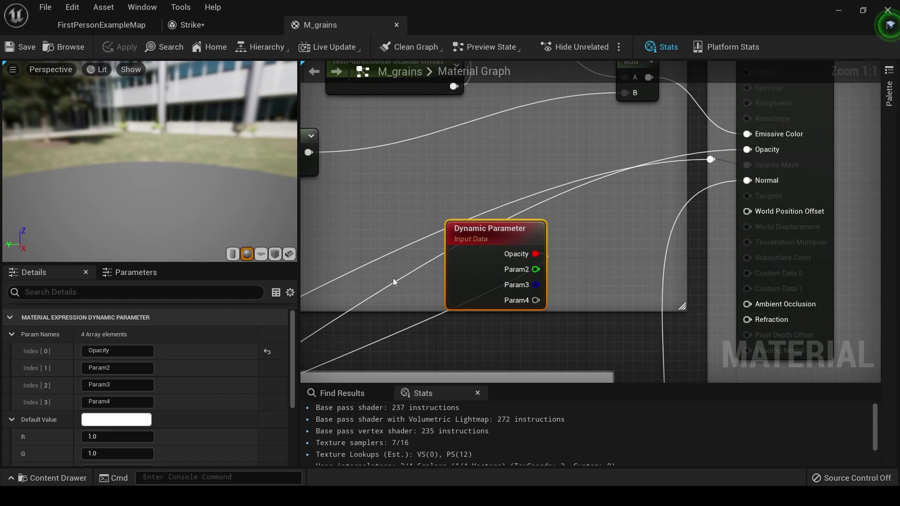
click(108, 367)
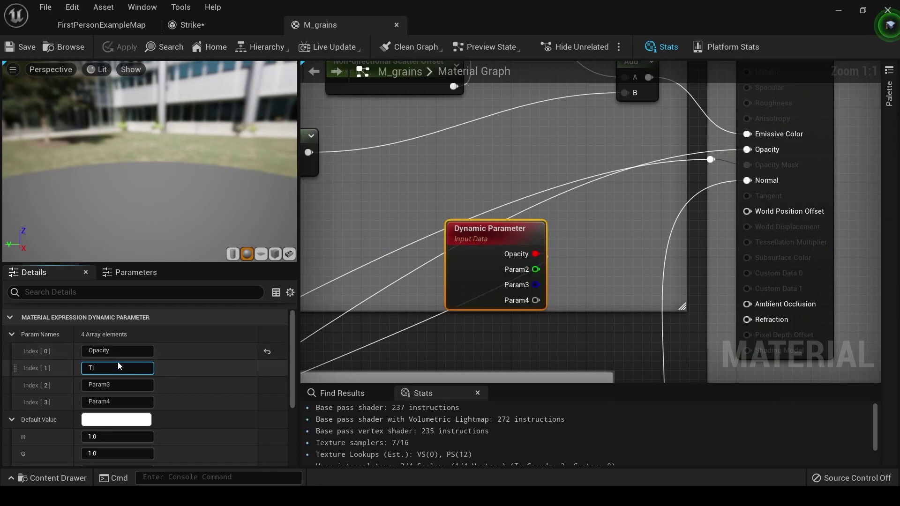
key(Tab)
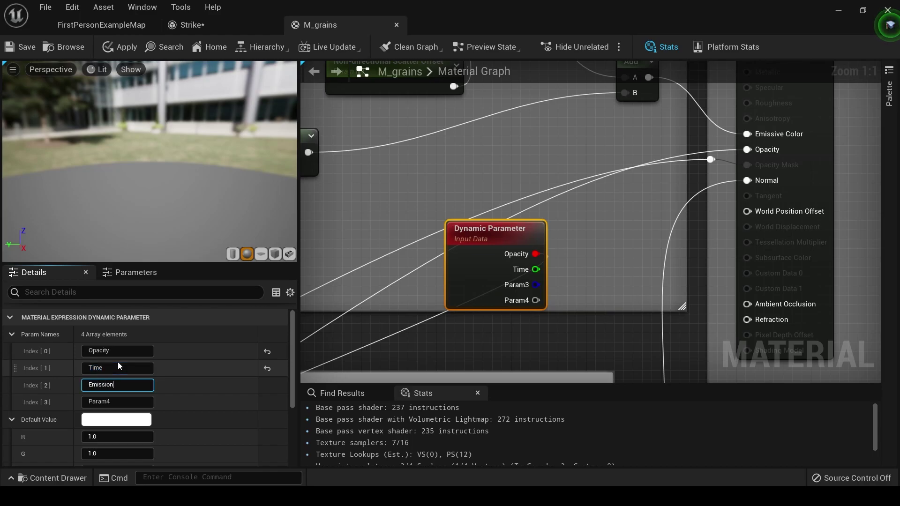
click(607, 236)
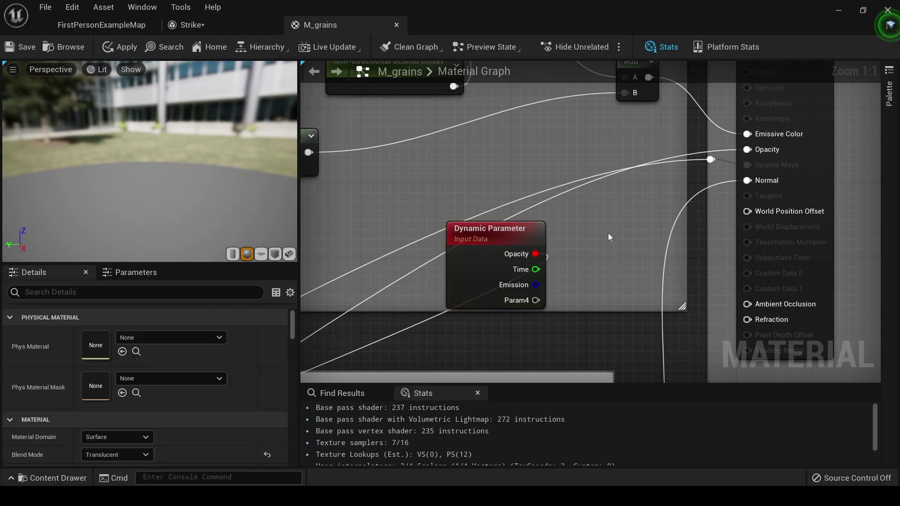
- Add a Multiply node combining the Emission parameter with the final Add result, feed it into Emissive Color and apply the material
click(607, 237)
drag(536, 284, 582, 148)
right_drag(582, 148, 556, 201)
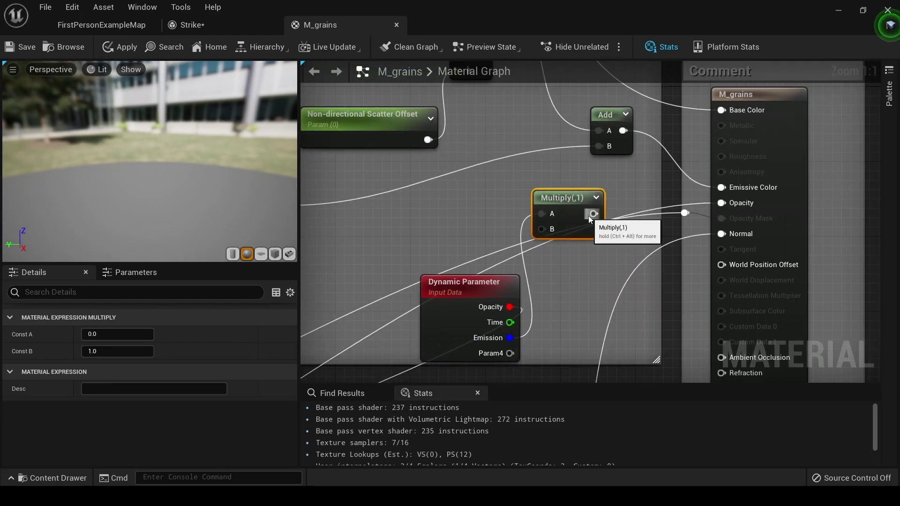
drag(592, 214, 713, 187)
drag(623, 131, 553, 229)
drag(563, 198, 613, 160)
click(120, 47)
- Add a Particle Color node, connect its combined output to Base Color and apply the material
right_drag(570, 93, 531, 253)
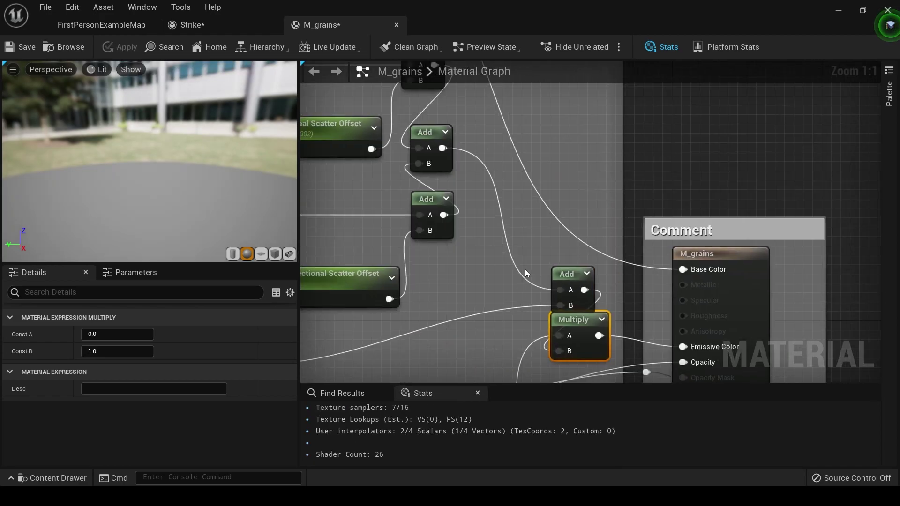
right_click(555, 186)
text(particle)
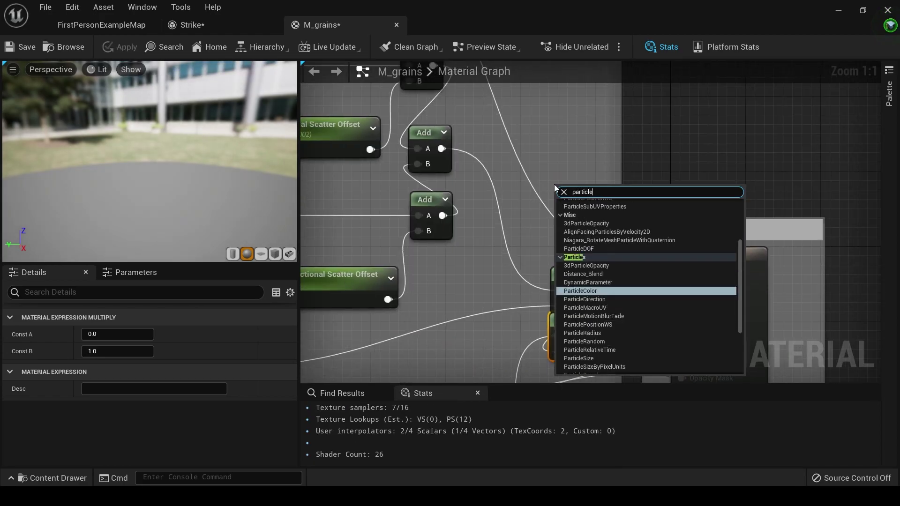
key(Return)
drag(622, 217, 689, 273)
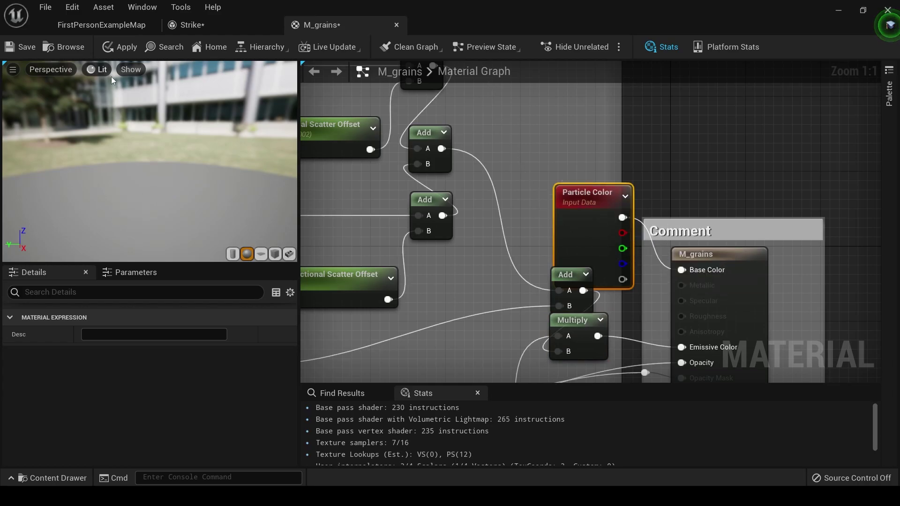
click(113, 50)
- Move the Dynamic Parameter node to just above the Flipbook Playback comment group
right_drag(486, 342, 656, 92)
scroll(642, 199, down, 3)
right_drag(630, 281, 775, 273)
scroll(776, 274, down, 2)
drag(756, 245, 443, 213)
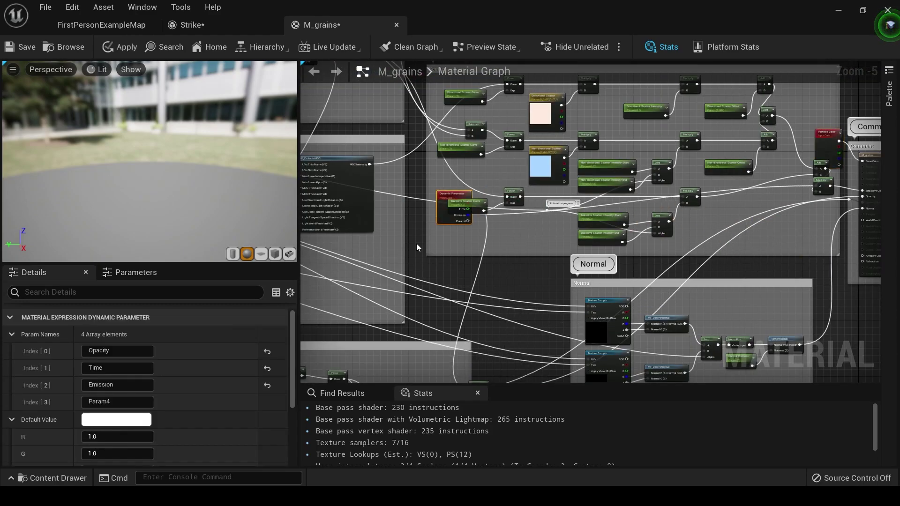
right_drag(414, 248, 629, 286)
drag(650, 270, 349, 182)
scroll(350, 182, up, 3)
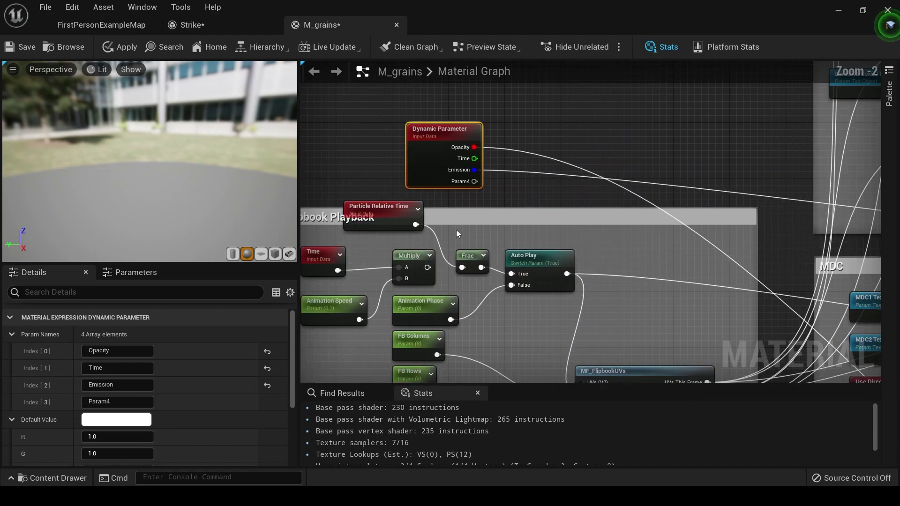
- Connect the Time parameter to the True input of the Auto Play switch, then apply and save M_grains
drag(475, 158, 512, 274)
click(121, 47)
right_drag(438, 233, 464, 256)
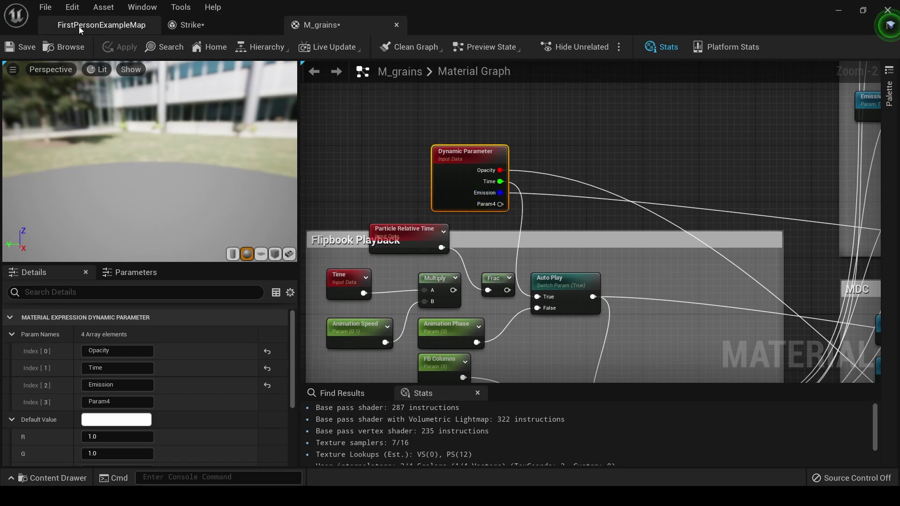
click(19, 47)
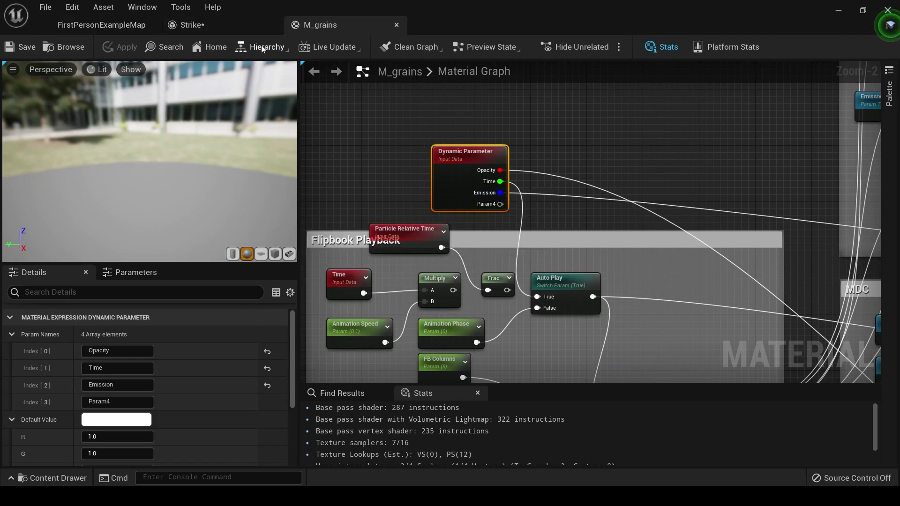
- Create a material instance of M_grains in the Ground_Strike folder and name it M_grains_top_Inst
click(227, 18)
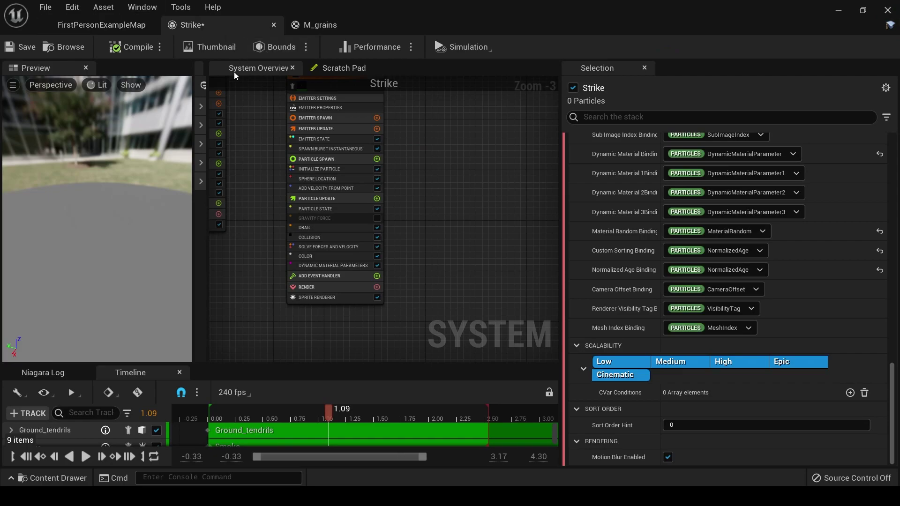
click(102, 24)
right_click(291, 344)
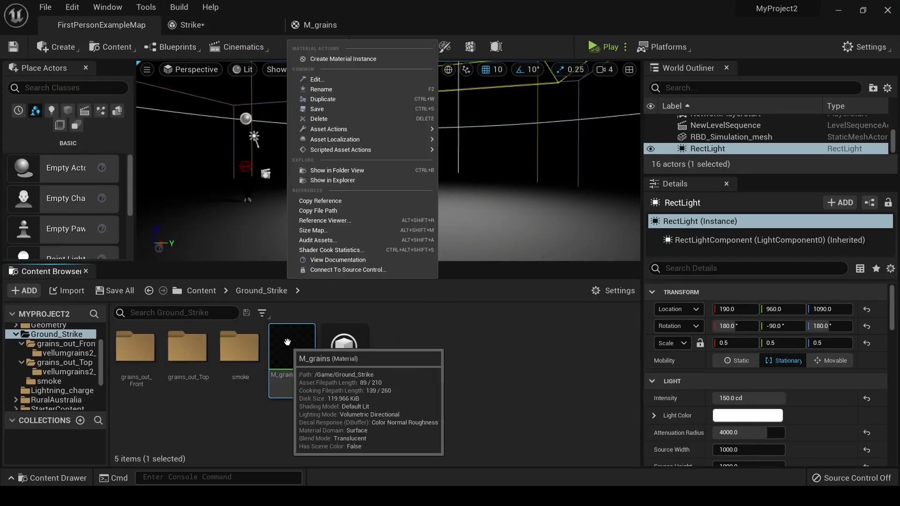
click(346, 67)
key(Return)
right_click(347, 361)
click(402, 86)
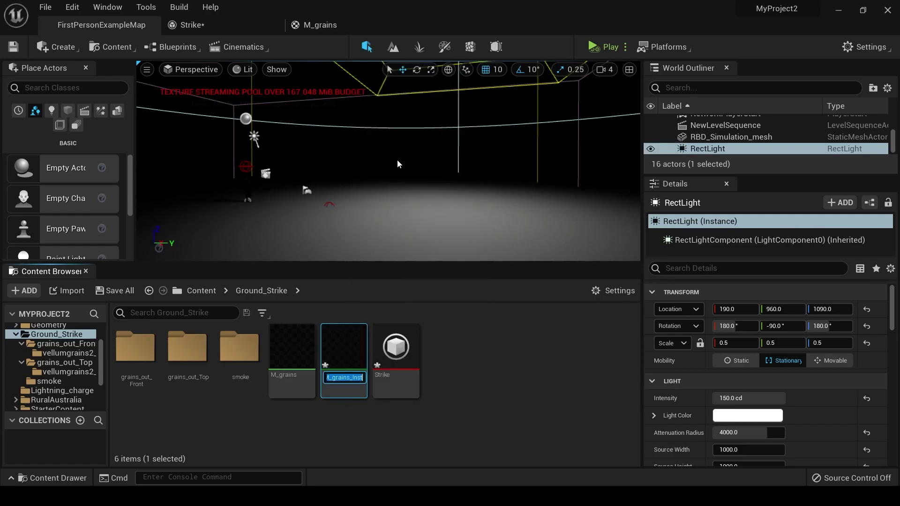
click(351, 378)
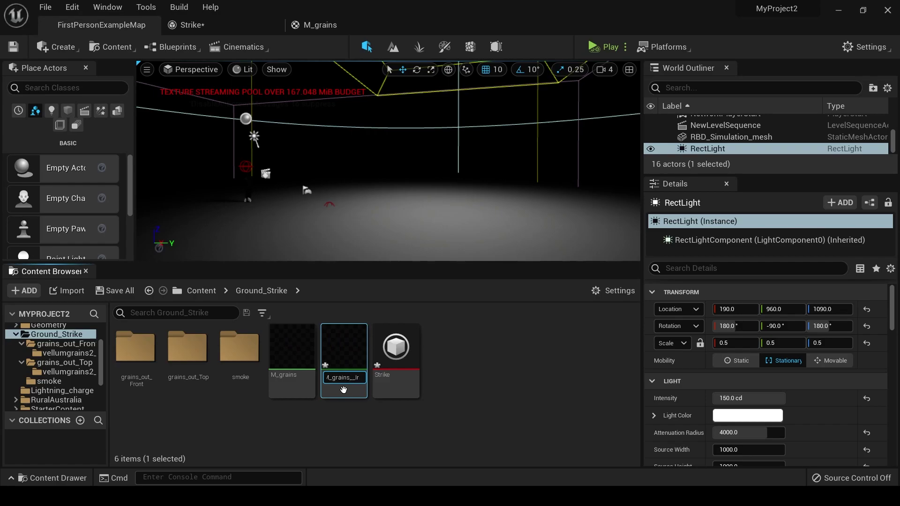
- Override Light World Position in M_grains_top_Inst with R 190, G 960 and B 1090
double_click(345, 340)
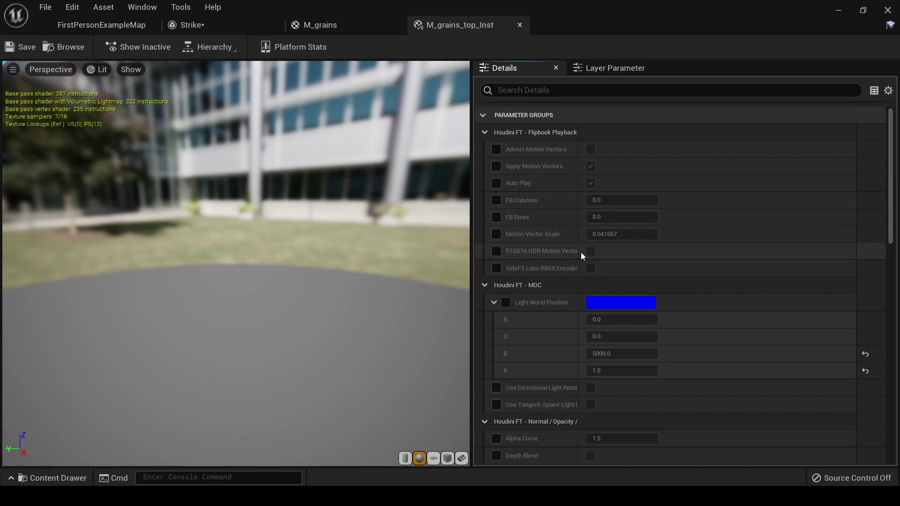
scroll(539, 243, down, 3)
click(505, 227)
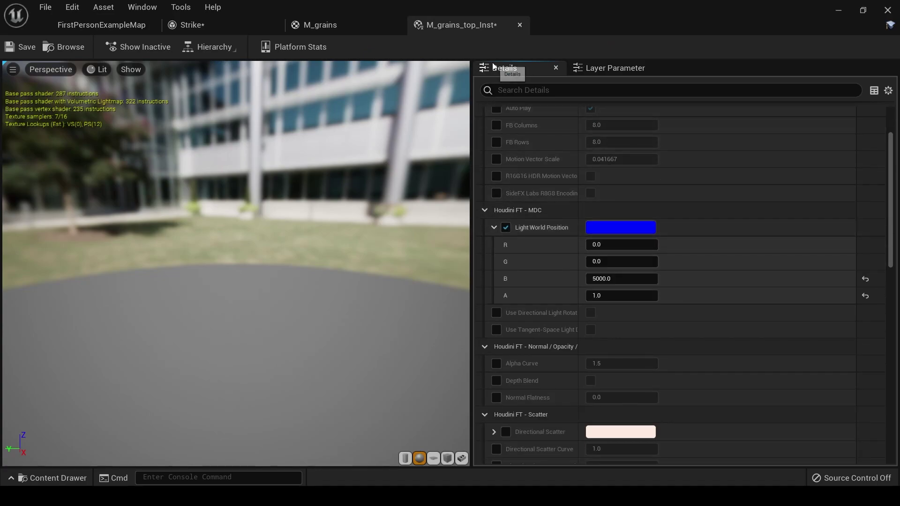
click(621, 245)
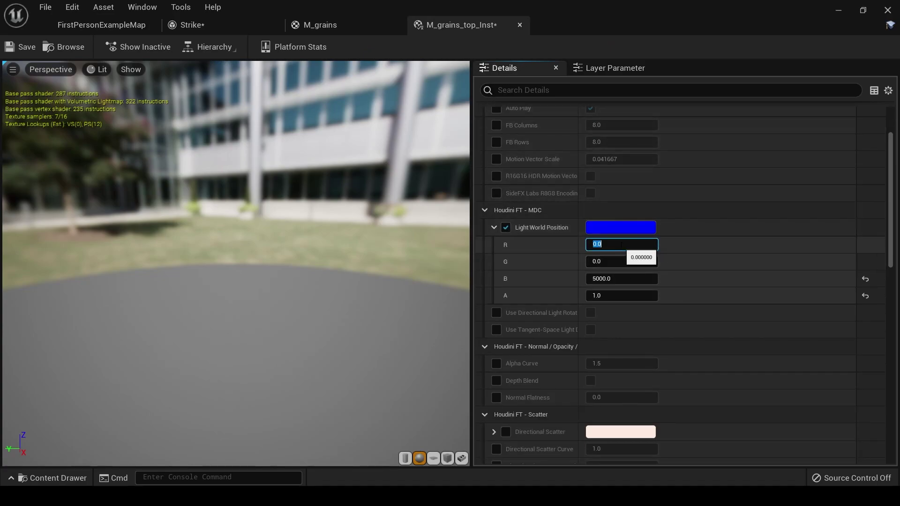
key(Return)
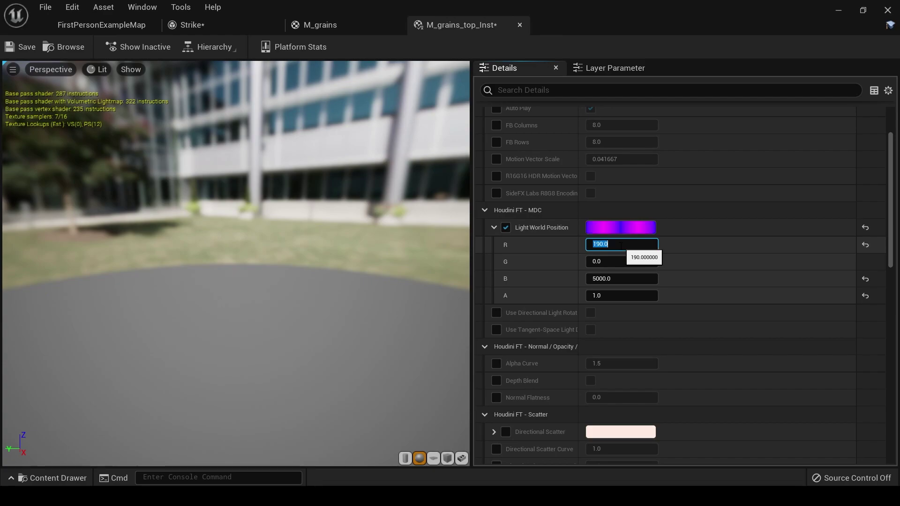
key(Tab)
key(Tab)
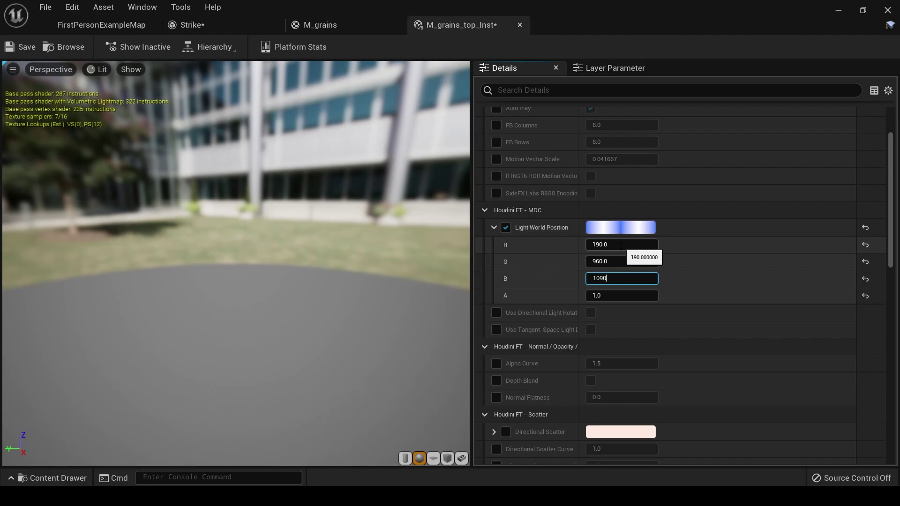
text(1090)
key(Return)
- Override Motion Vector Scale in M_grains_top_Inst and set it to 0
scroll(605, 284, down, 8)
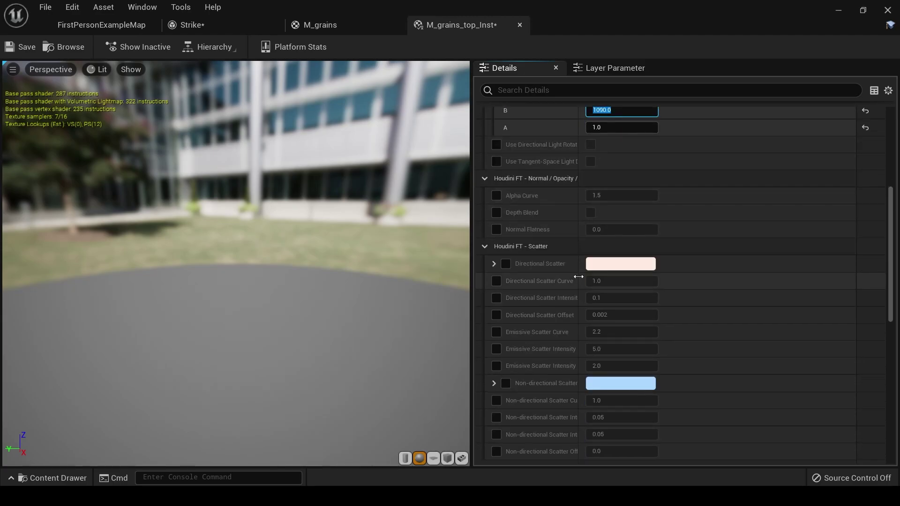
scroll(556, 285, up, 12)
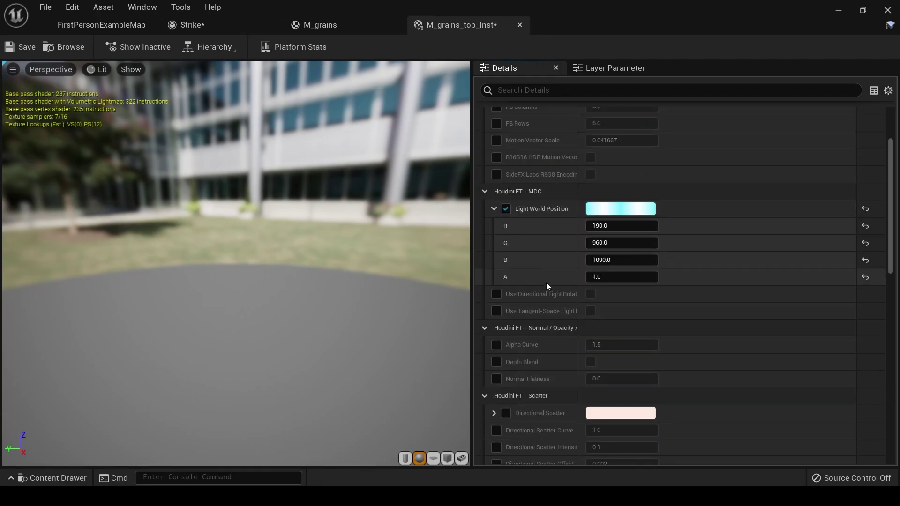
click(496, 234)
click(617, 233)
- Enable the Final Color, MDC1 and MDC2 texture overrides in M_grains_top_Inst and save it
scroll(538, 292, down, 10)
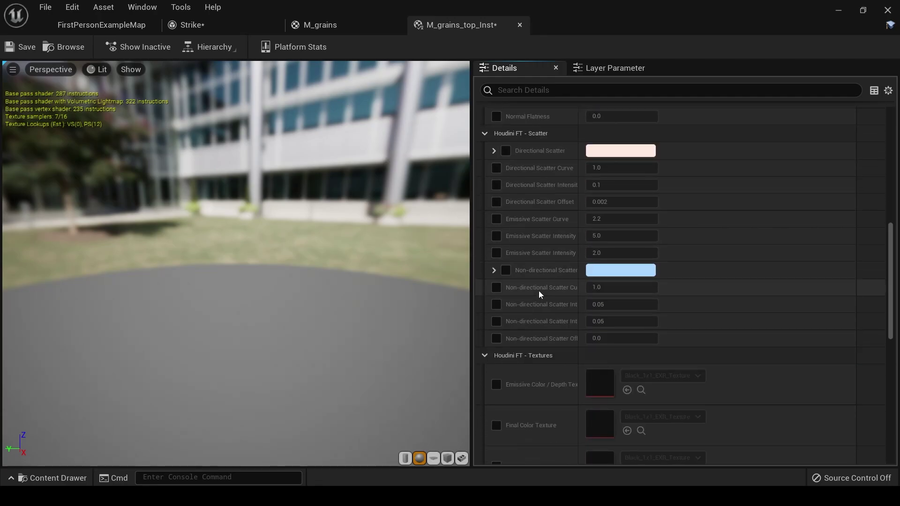
scroll(539, 290, up, 2)
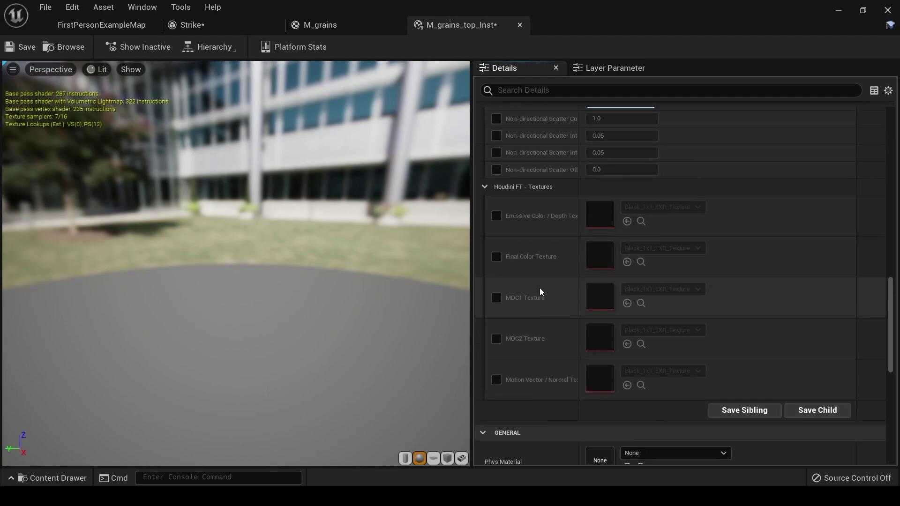
click(496, 257)
click(496, 298)
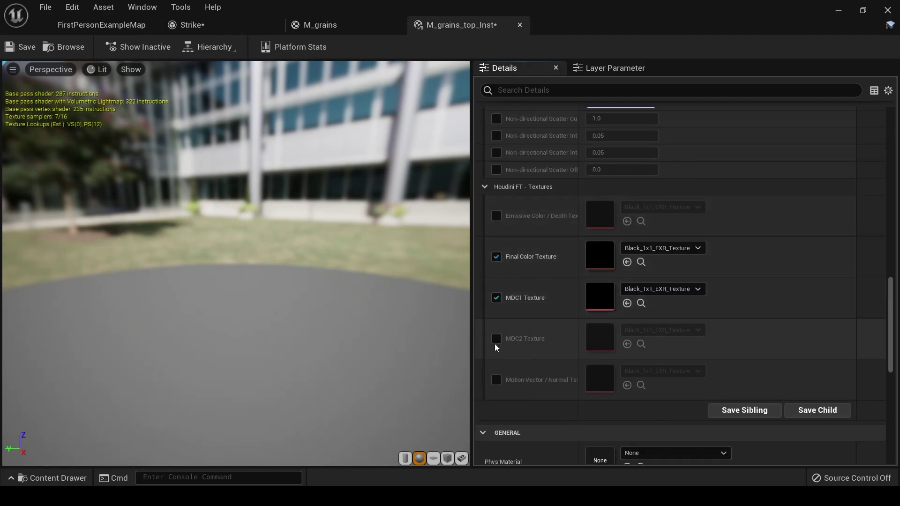
click(495, 339)
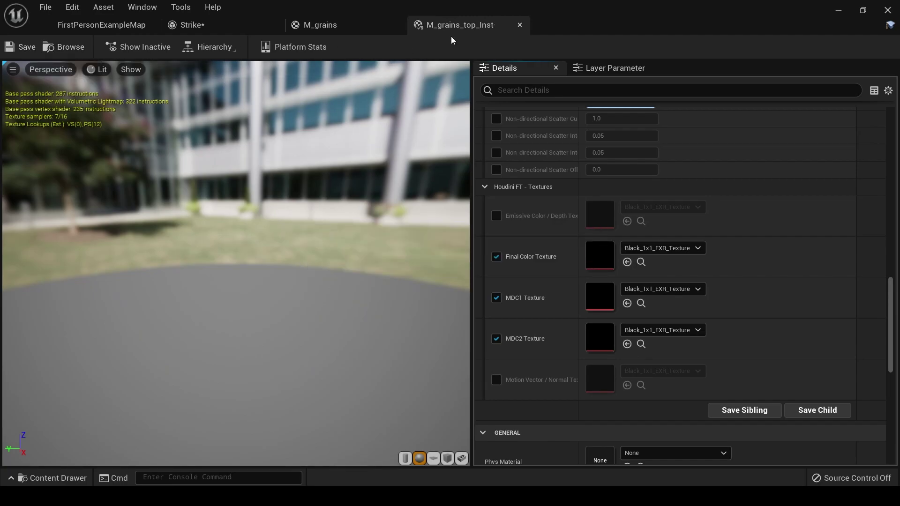
- Assign the grains_out_Top FC, MDC1 and MDC2 flipbook textures to M_grains_top_Inst's matching texture parameters, then save and close it
drag(452, 26, 446, 98)
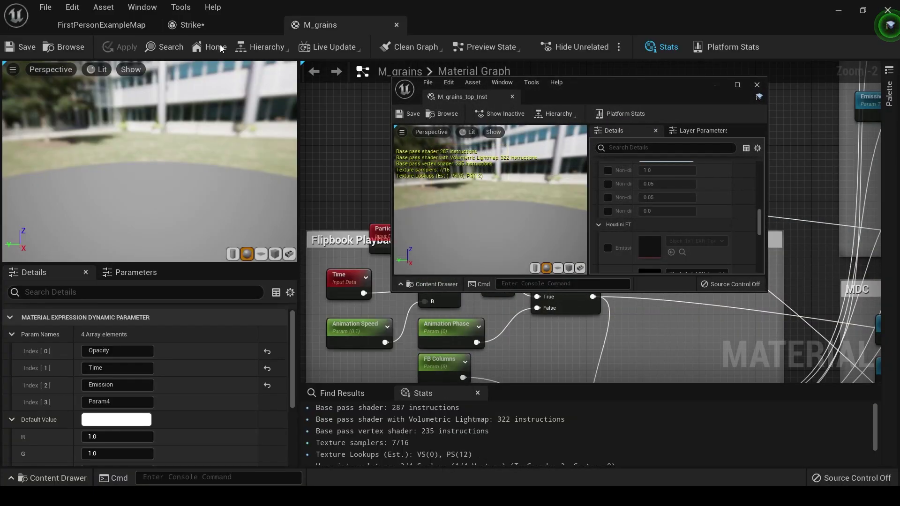
click(124, 27)
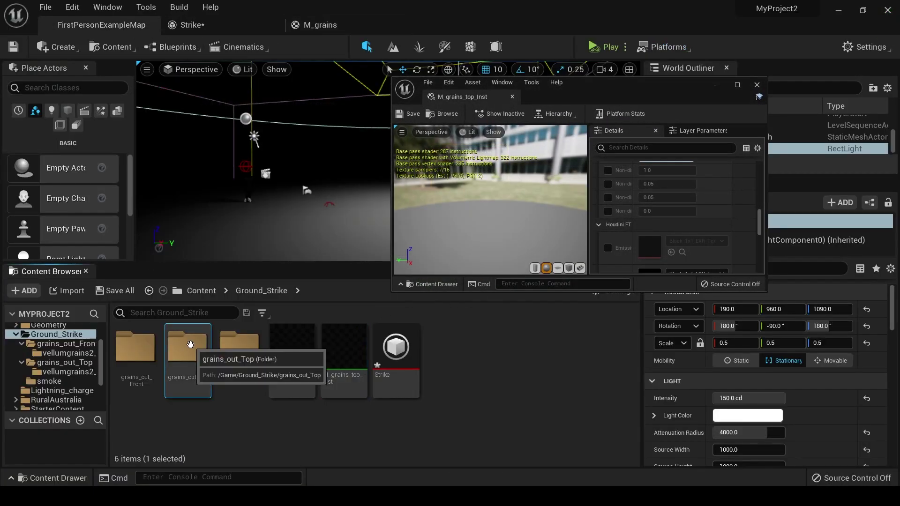
double_click(185, 346)
double_click(150, 363)
scroll(614, 218, down, 5)
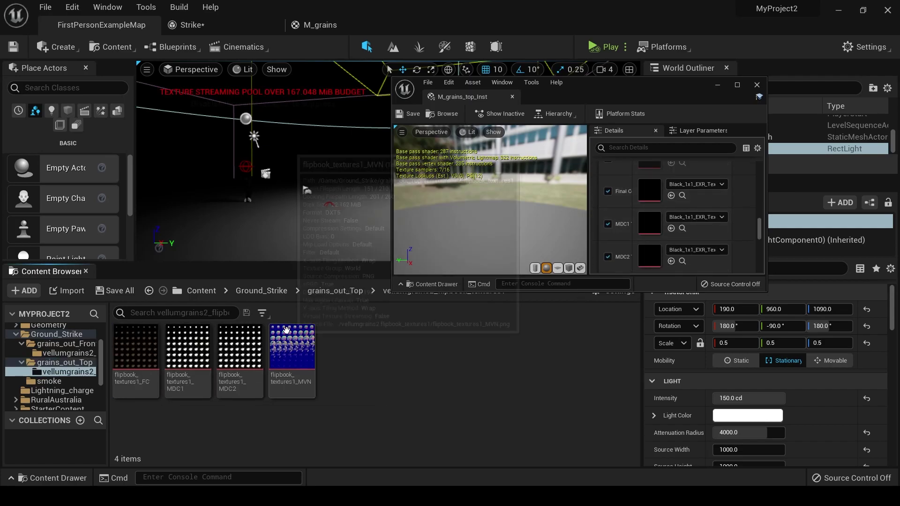
click(140, 350)
drag(141, 349, 649, 192)
drag(188, 356, 649, 224)
drag(239, 349, 646, 255)
scroll(608, 241, down, 1)
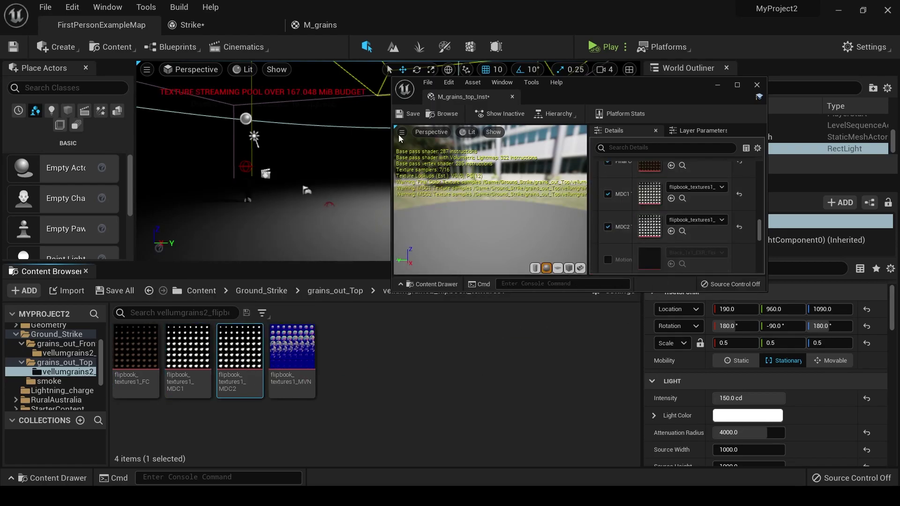
click(411, 114)
click(512, 96)
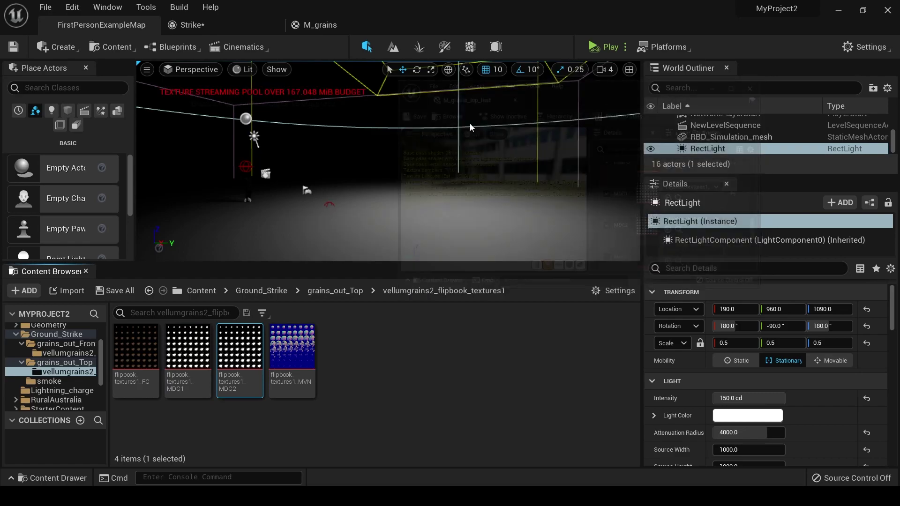
- Duplicate M_grains_top_Inst in the Ground_Strike folder and rename the copy M_grains_front_Inst_2
click(349, 292)
click(262, 291)
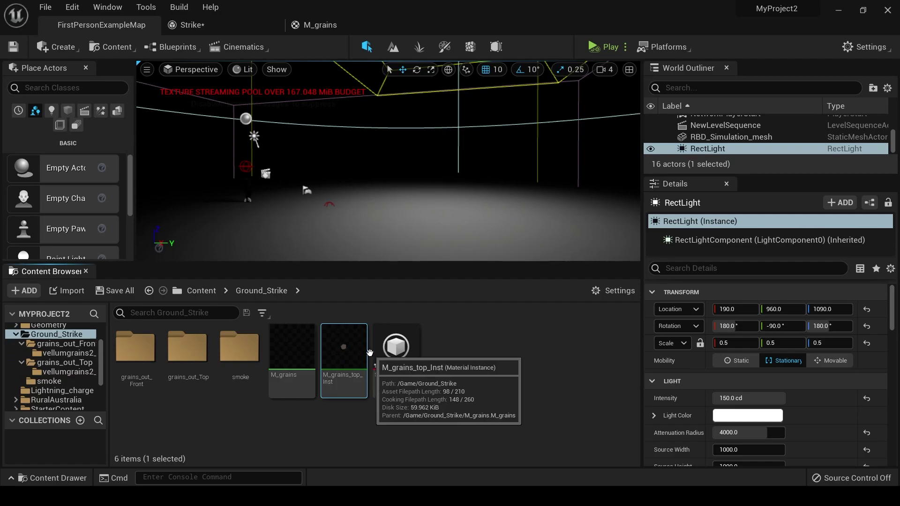
key(ctrl+c)
key(ctrl+v)
right_click(453, 356)
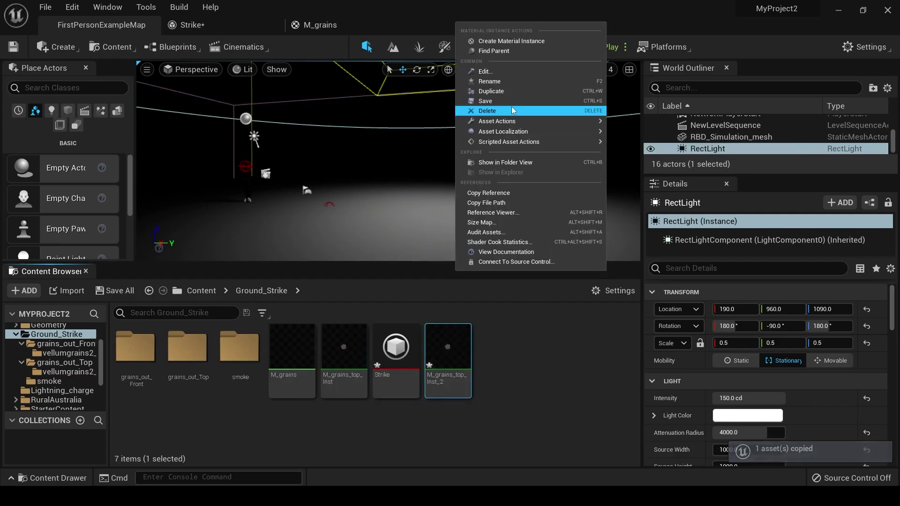
click(510, 82)
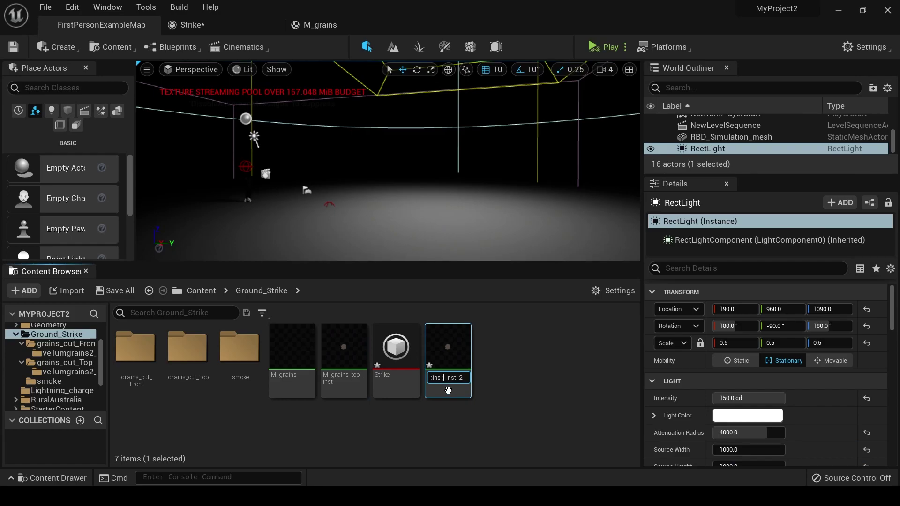
key(Return)
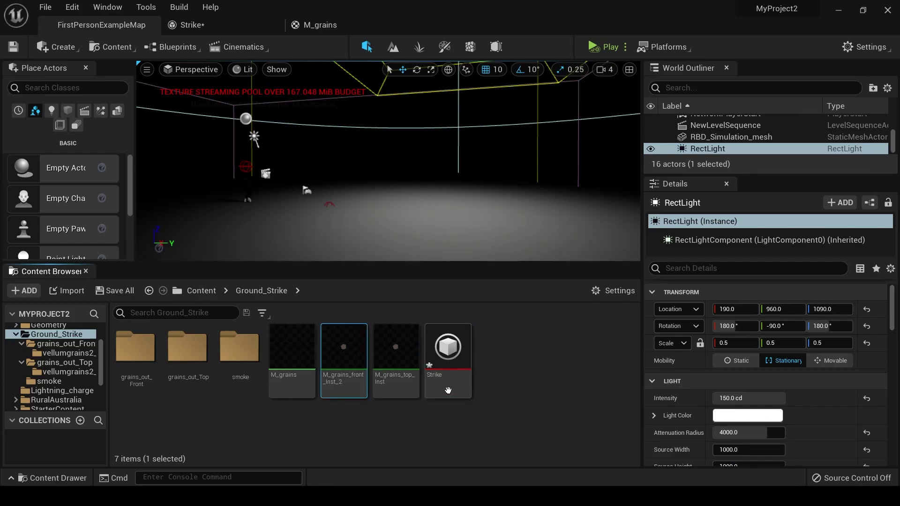
- Replace M_grains_front_Inst_2's Final Color, MDC1 and MDC2 textures with the grains_out_Front FC, MDC1 and MDC2 flipbooks, then save and close it
double_click(339, 352)
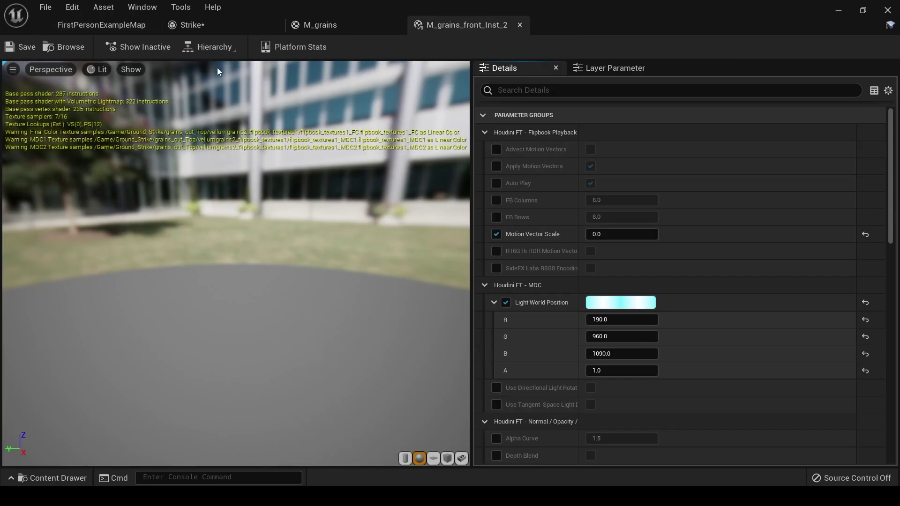
drag(530, 31, 415, 111)
scroll(594, 230, down, 1)
scroll(594, 230, down, 5)
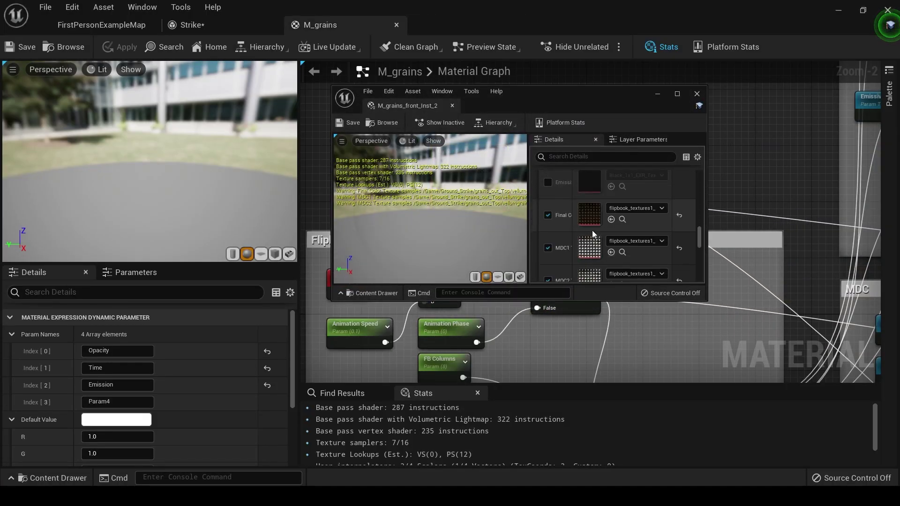
click(99, 23)
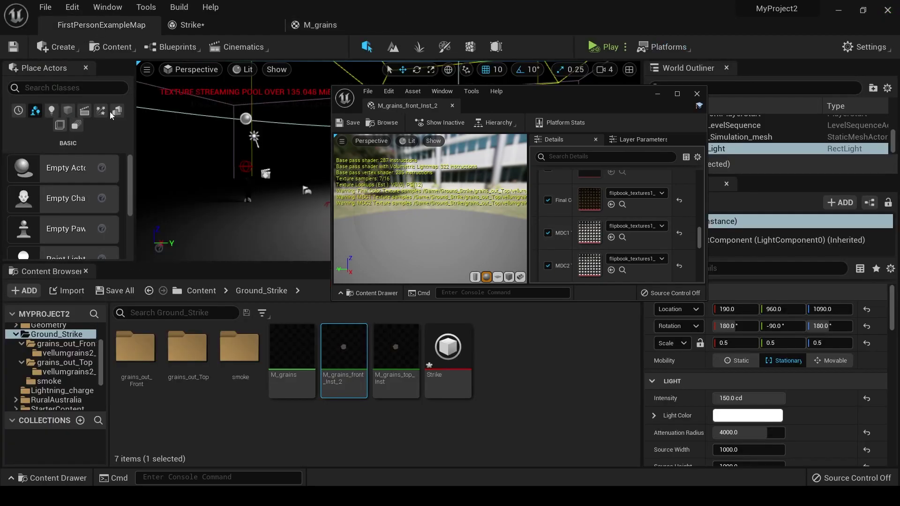
double_click(129, 338)
double_click(131, 345)
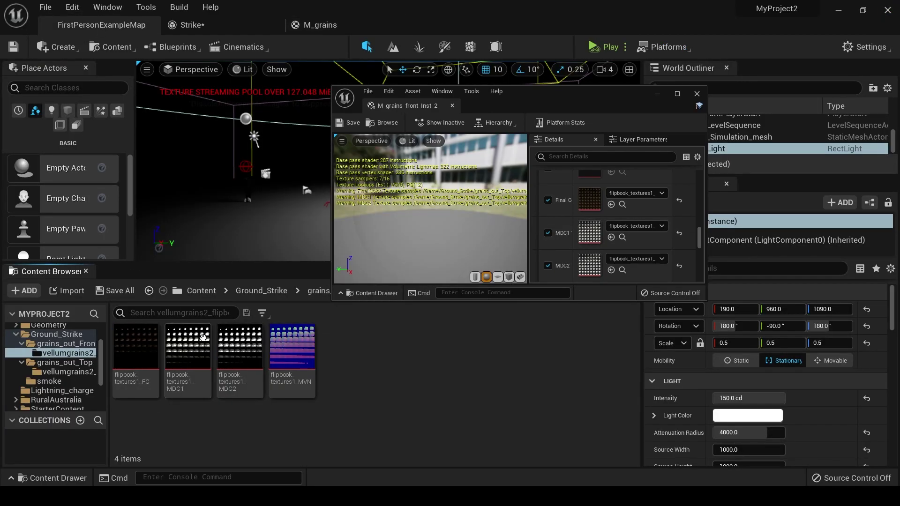
drag(142, 346, 582, 200)
drag(201, 339, 597, 235)
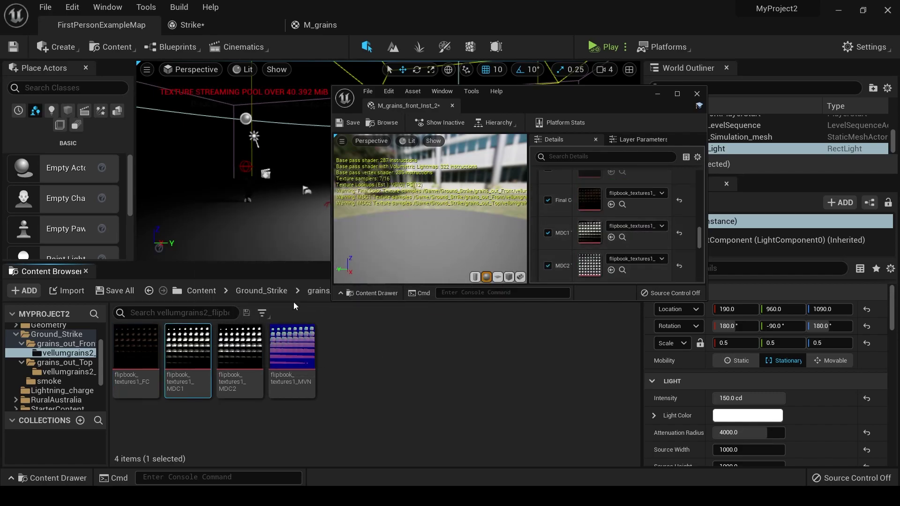
drag(248, 341, 588, 262)
scroll(580, 243, down, 2)
click(343, 123)
click(452, 106)
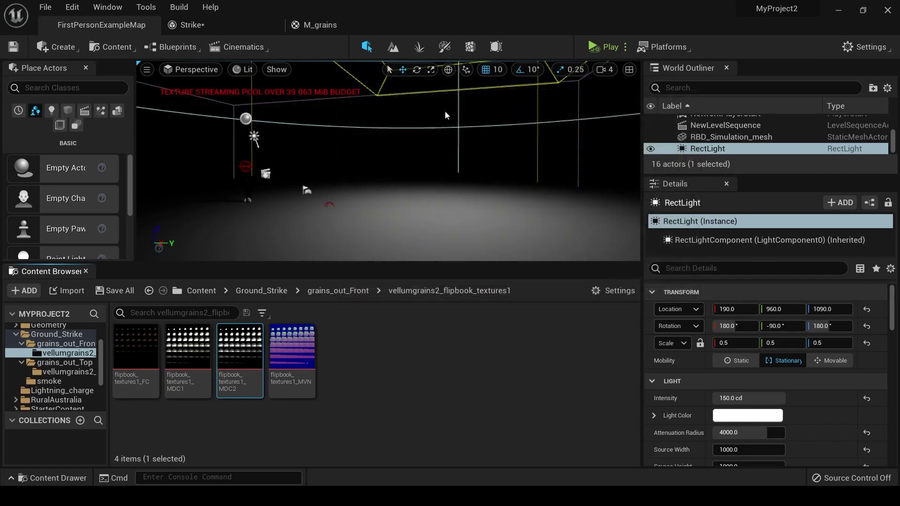
- Duplicate the Smoke emitter in the Strike Niagara system and place the copy beside the original, aligned with its top edge
click(337, 291)
click(263, 291)
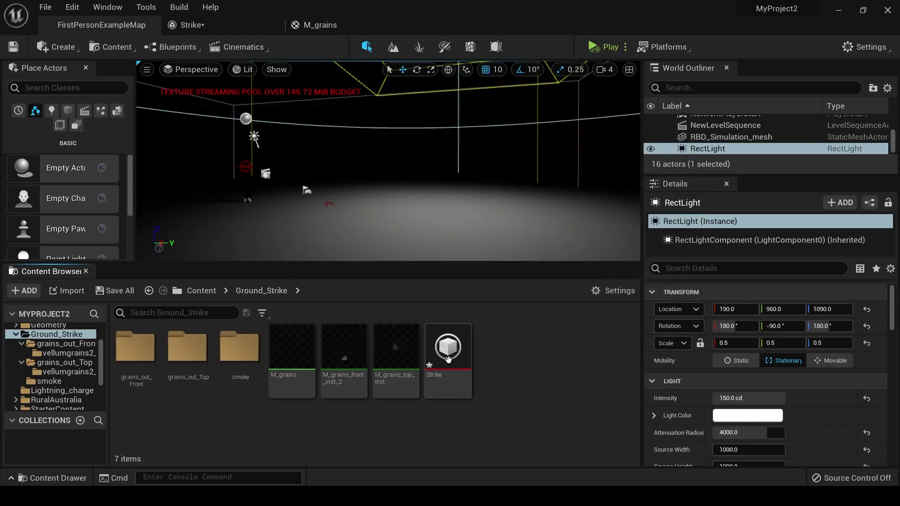
double_click(448, 356)
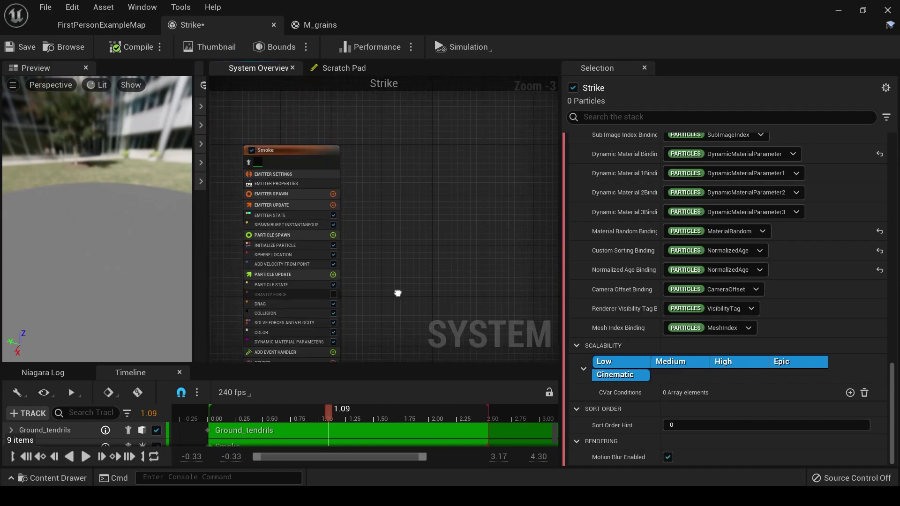
right_drag(370, 215, 347, 197)
click(302, 135)
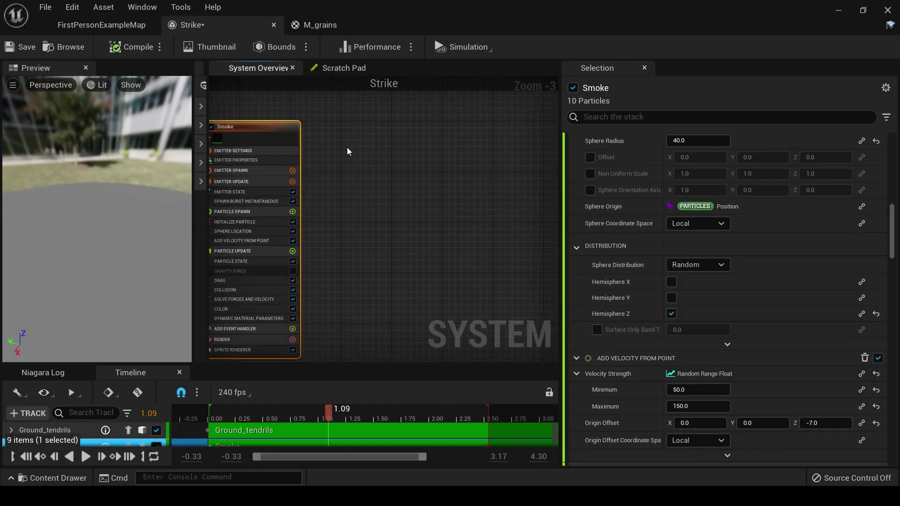
key(ctrl+v)
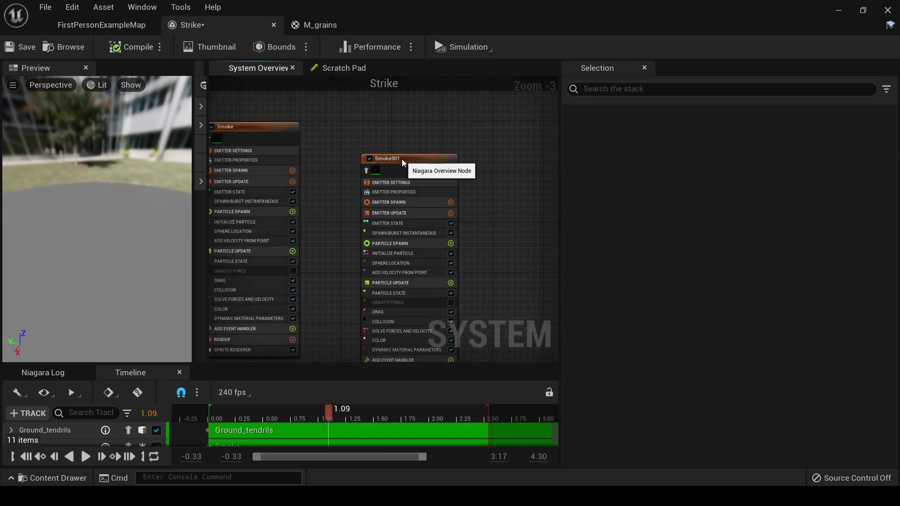
drag(402, 158, 365, 127)
- Rename the duplicated Smoke001 emitter grains_front
right_click(387, 143)
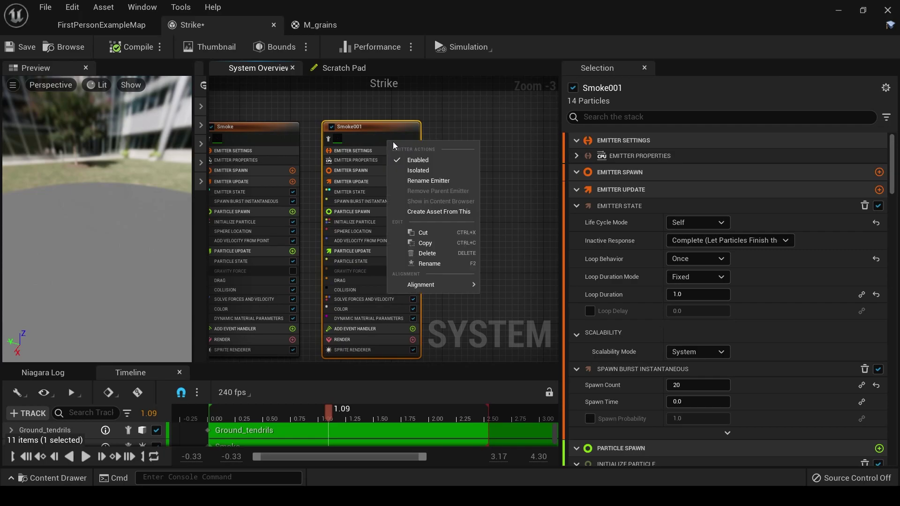
click(438, 179)
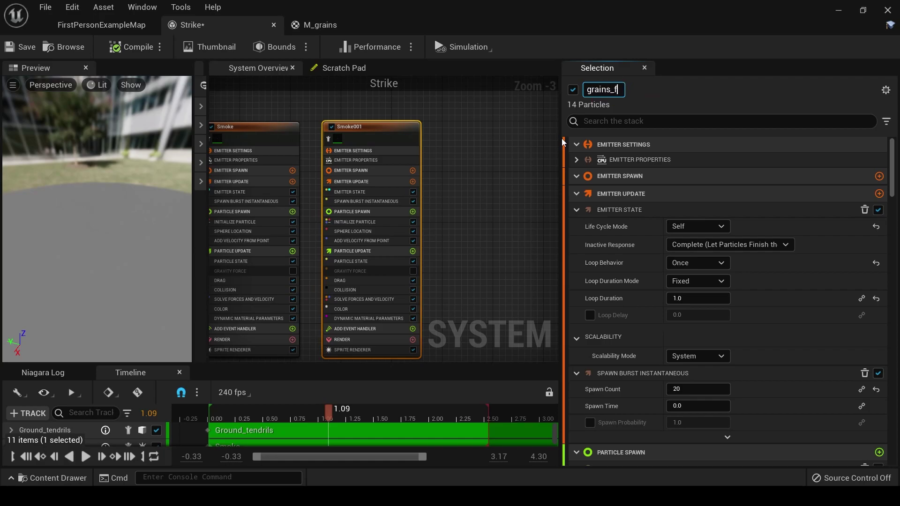
key(Return)
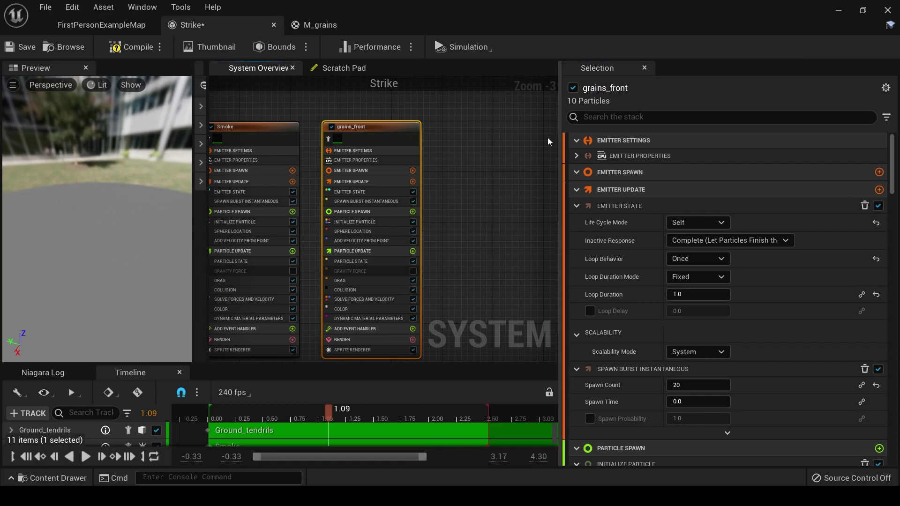
- Assign the M_grains_front_Inst_2 material to grains_front's Sprite Renderer
click(99, 26)
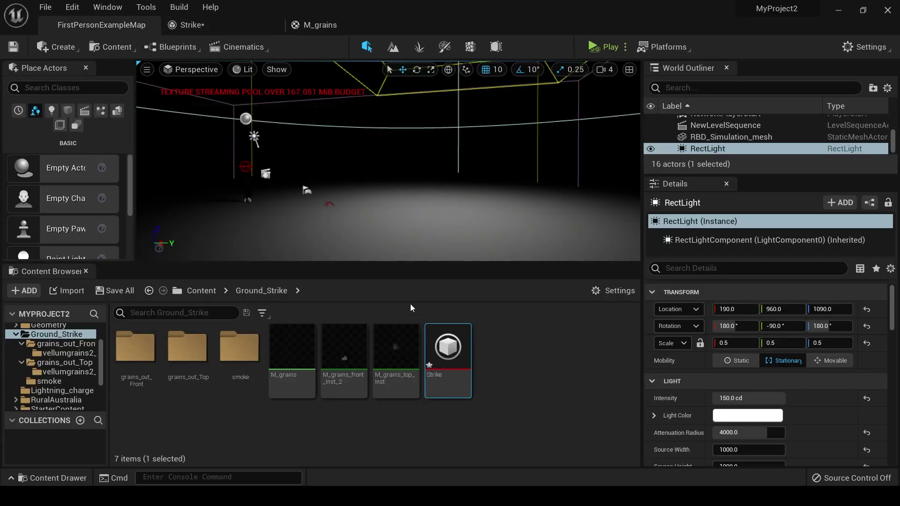
click(193, 26)
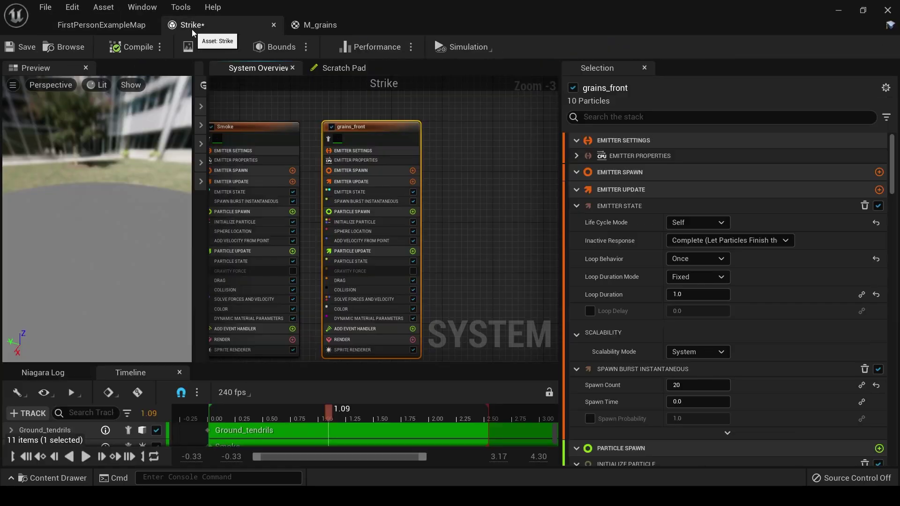
click(372, 352)
click(746, 180)
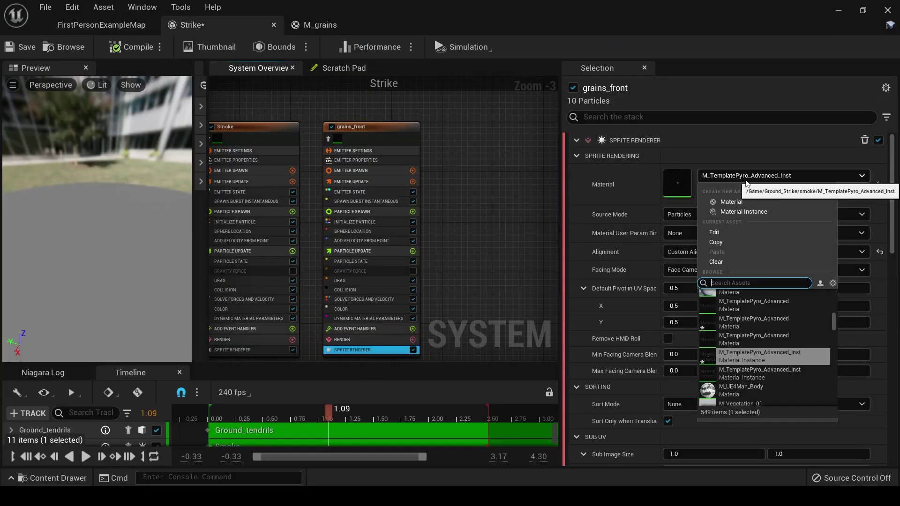
text(grains)
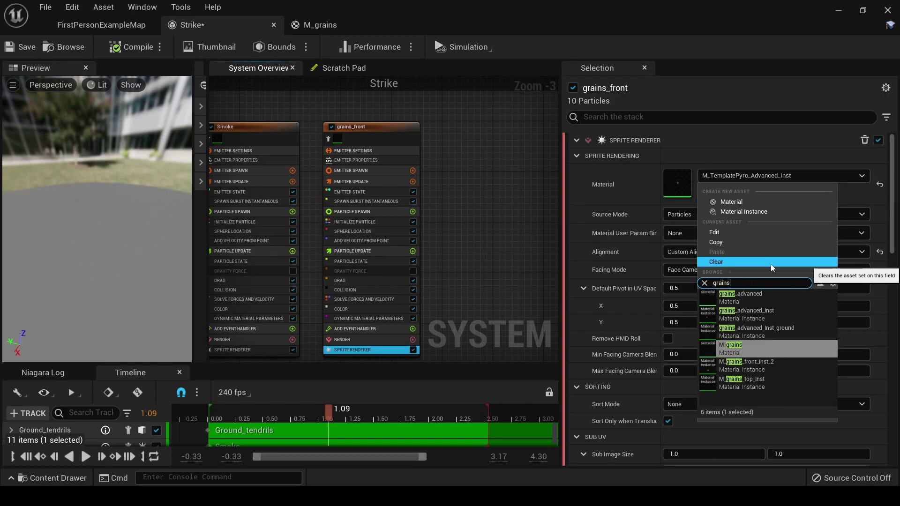
key(Down)
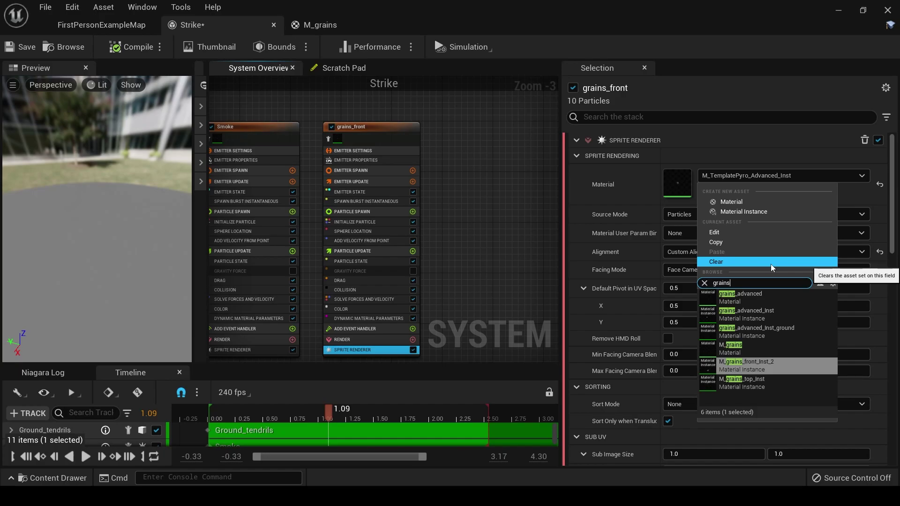
key(Return)
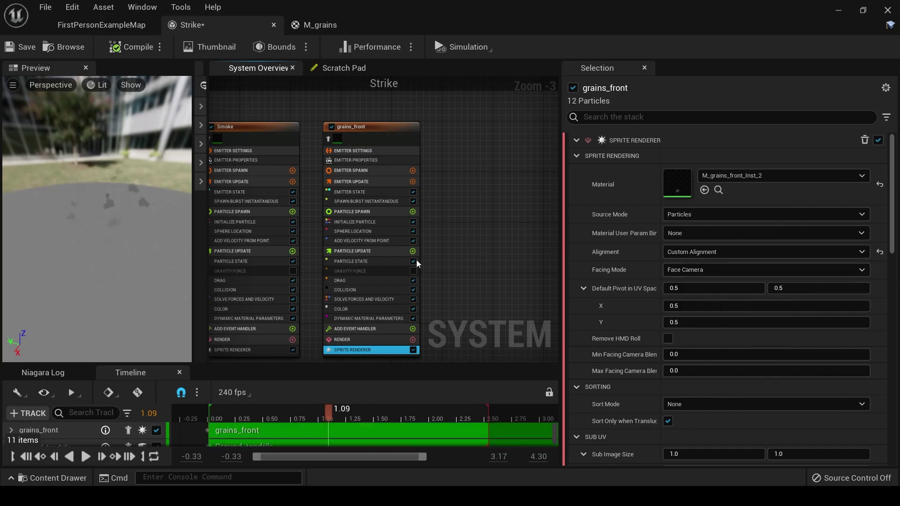
- Delete the Drag, Collision, Solve Forces and Velocity, Add Velocity From Point and Sphere Location modules from the grains_front emitter
click(356, 281)
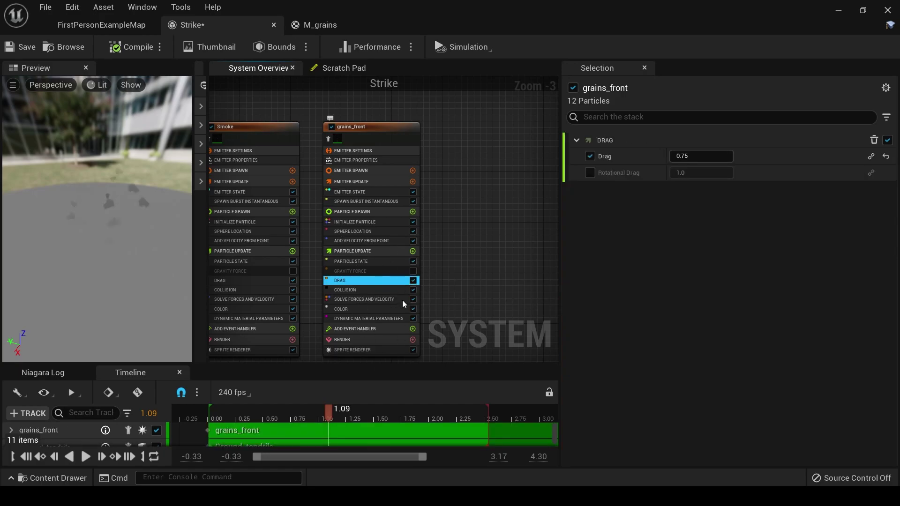
key(Delete)
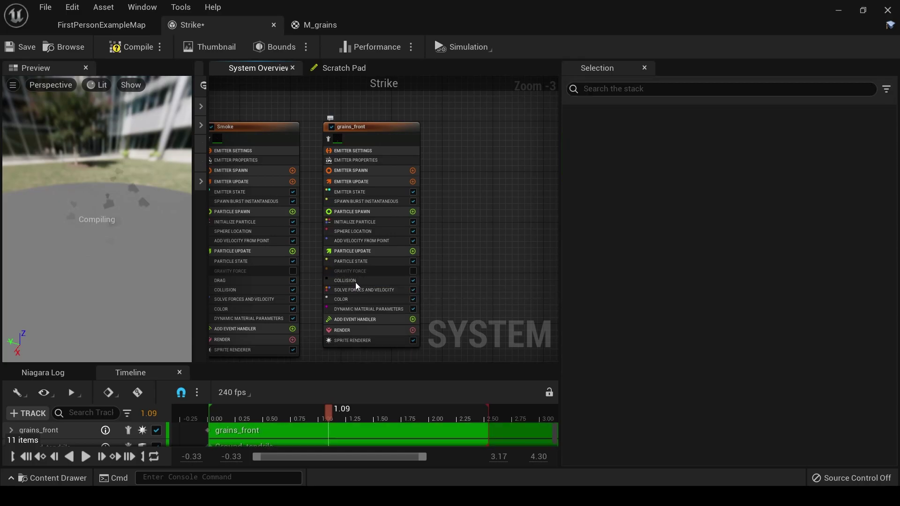
click(346, 279)
key(Delete)
click(354, 281)
key(Delete)
click(358, 241)
key(Delete)
click(363, 231)
key(Delete)
- Set grains_front's burst Spawn Count to 1 and isolate the emitter to preview its first moments
click(363, 202)
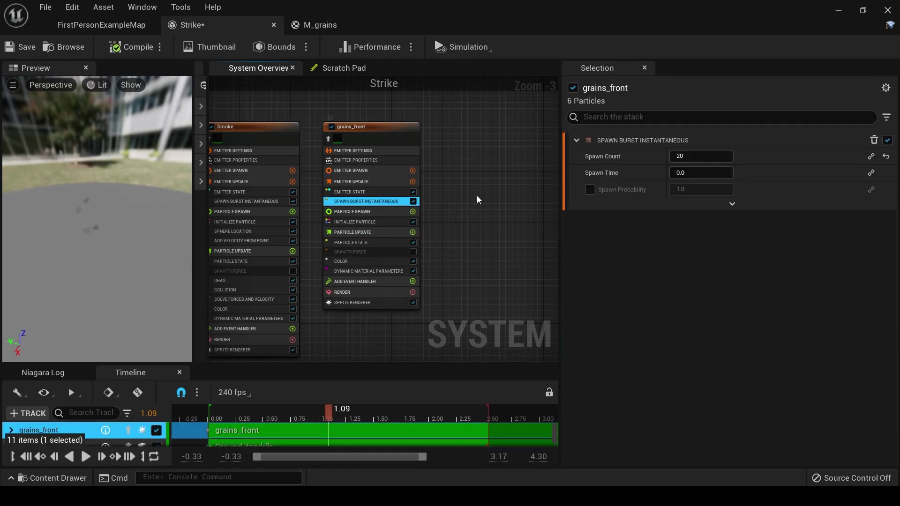
click(698, 157)
text(1)
key(Return)
drag(233, 409, 212, 417)
click(329, 139)
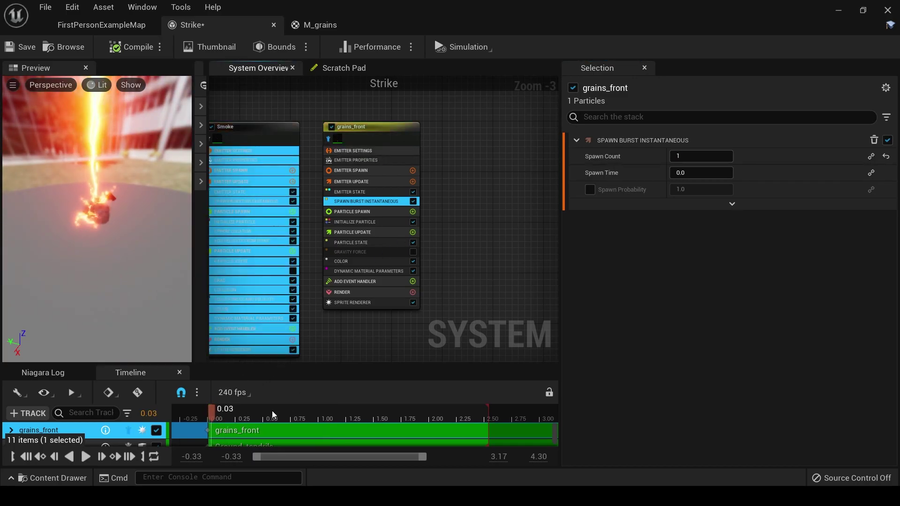
click(218, 420)
drag(218, 420, 215, 420)
- In grains_front's Initialize Particle, use a Non-Uniform sprite size of 400 by 400 and set the Sprite Rotation Mode to Unset
click(356, 222)
scroll(628, 374, down, 1)
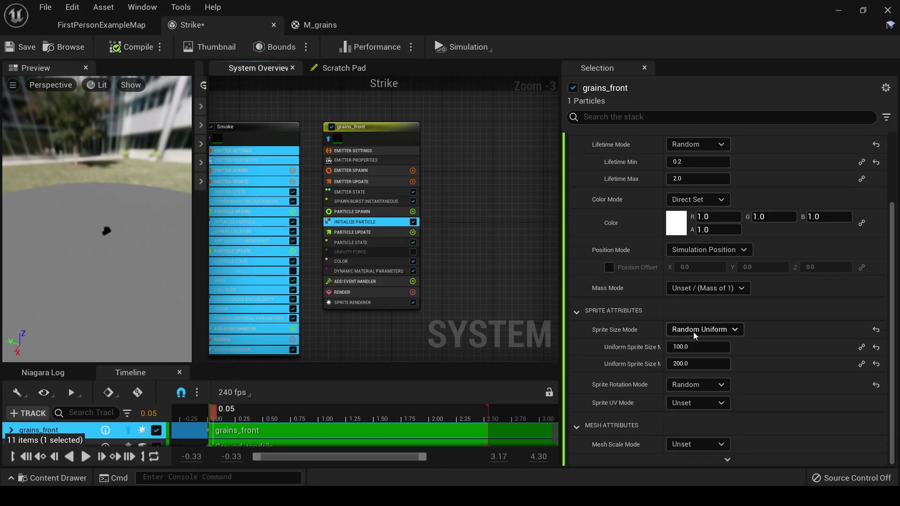
click(697, 331)
click(685, 351)
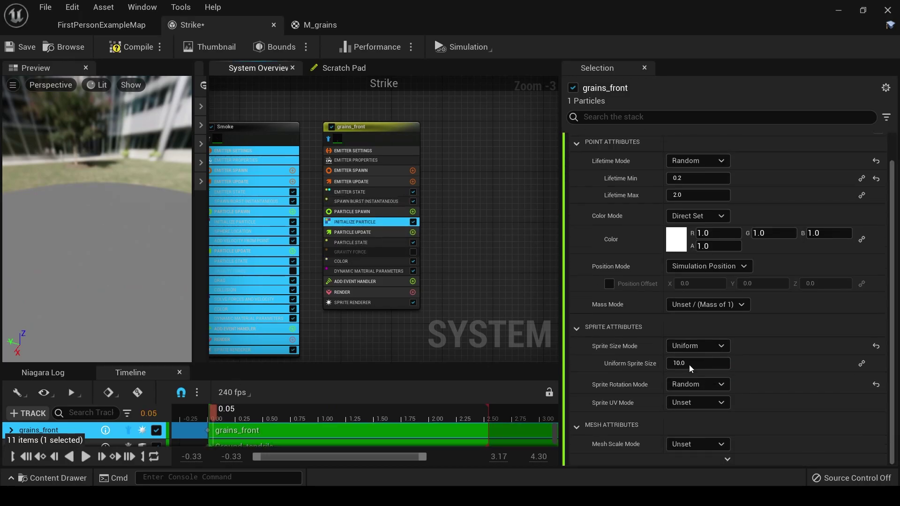
click(690, 347)
click(691, 387)
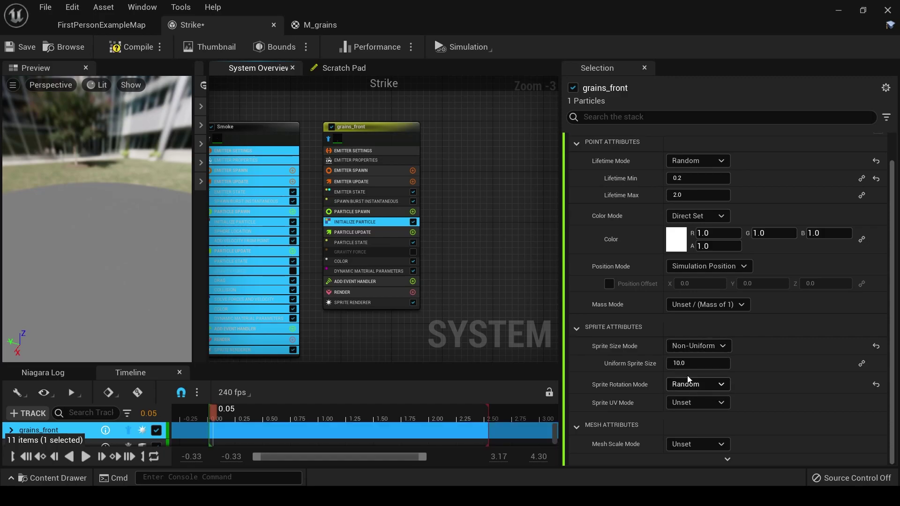
click(720, 364)
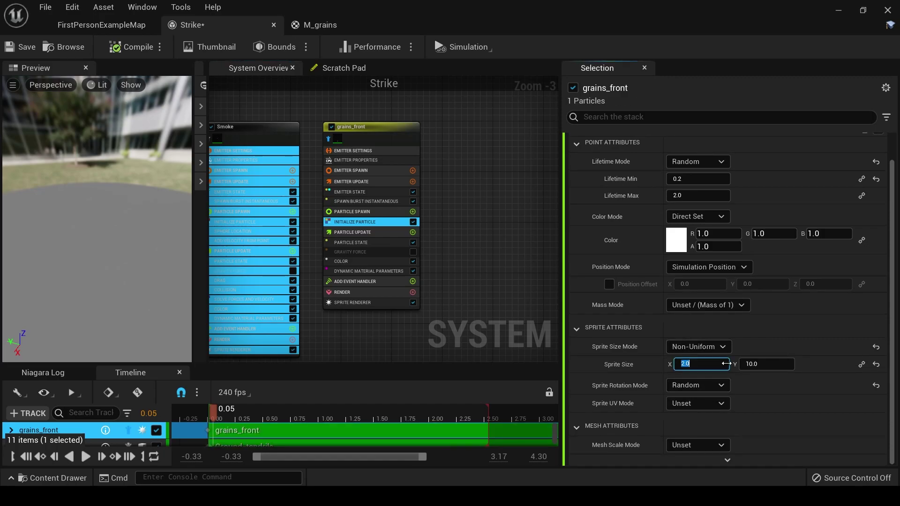
text(400)
click(751, 362)
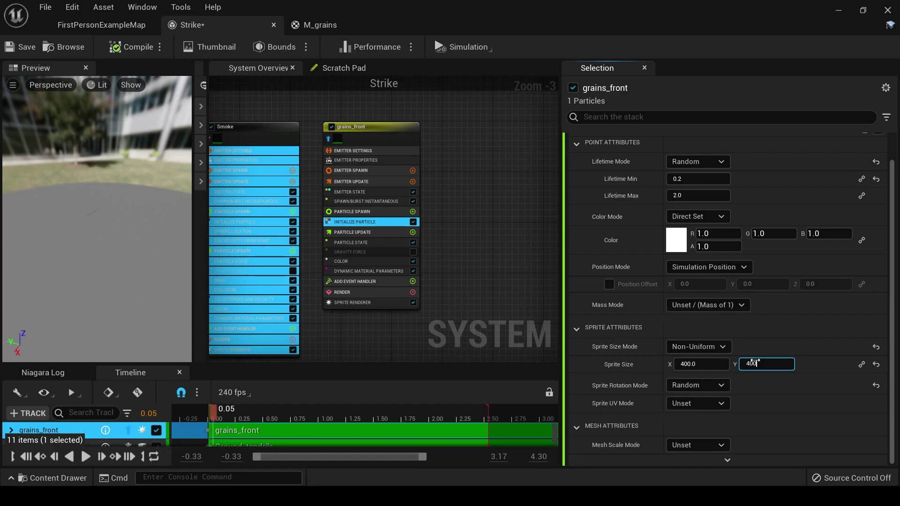
key(Return)
drag(234, 416, 209, 417)
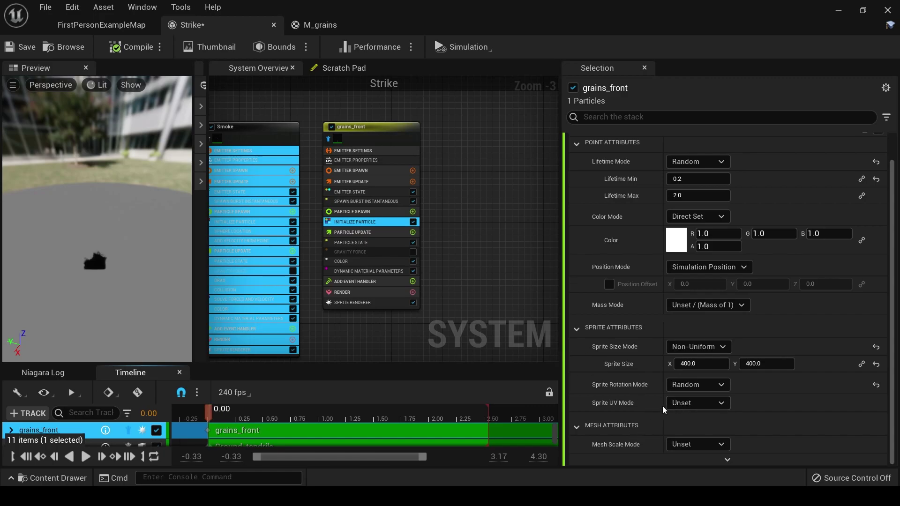
click(691, 385)
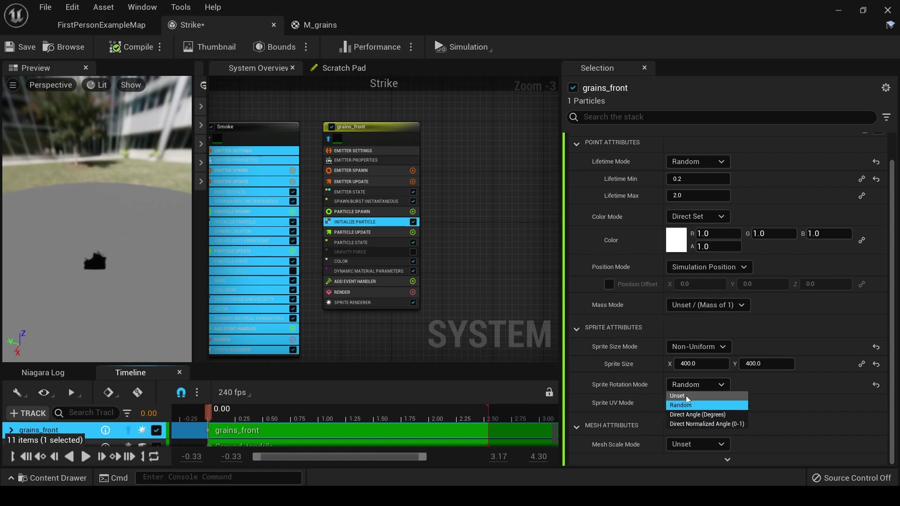
click(687, 398)
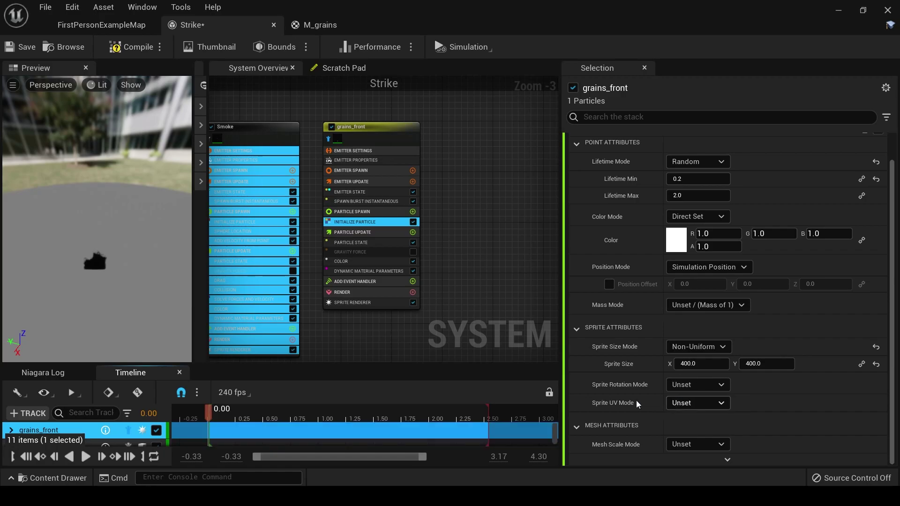
- Reset the Opacity curve in grains_front's Dynamic Material Parameters and set Opacity to a constant 1
click(357, 271)
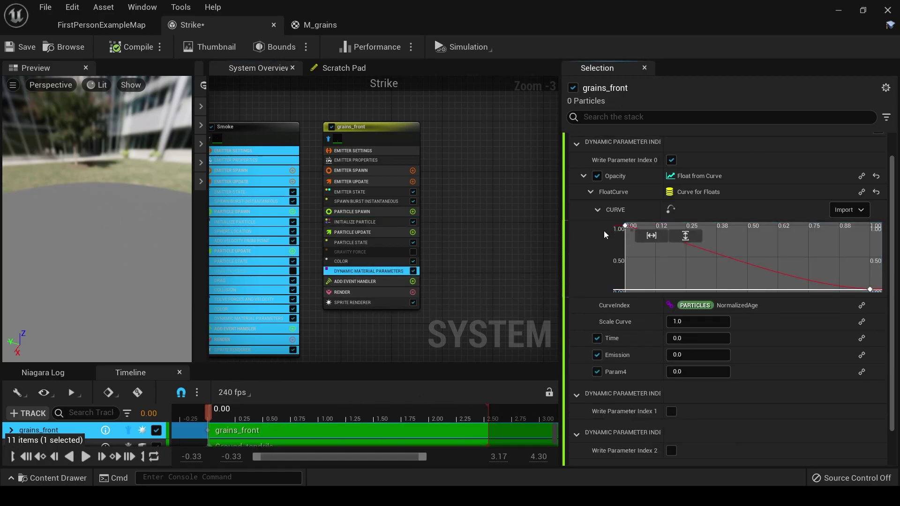
click(876, 176)
click(714, 188)
text(1)
- Drive the Time material parameter with a float curve rising from 0 to 0.9, and preview it along the timeline
click(870, 207)
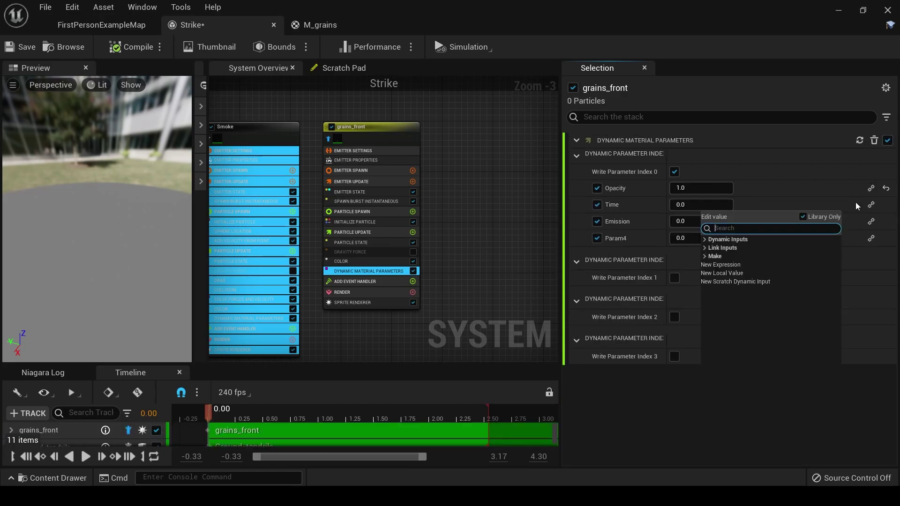
text(curve)
key(Return)
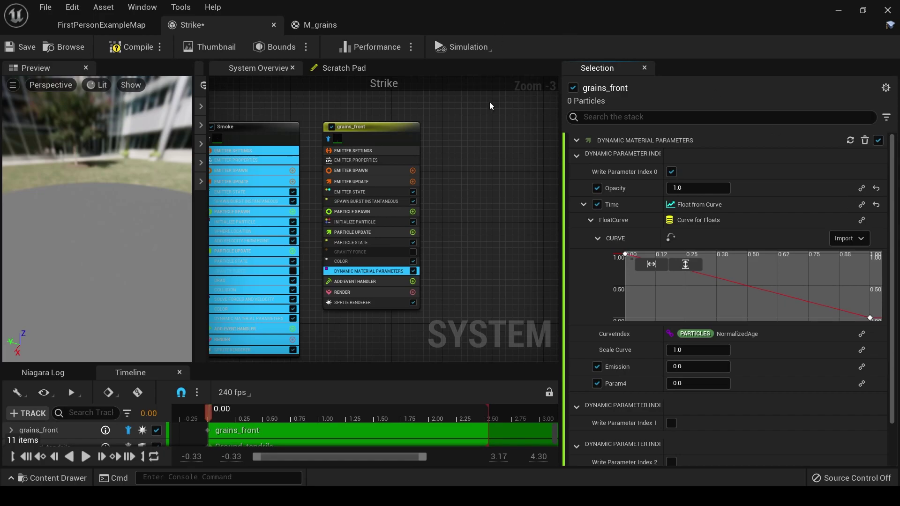
click(810, 268)
text(0)
key(Return)
click(870, 318)
click(829, 268)
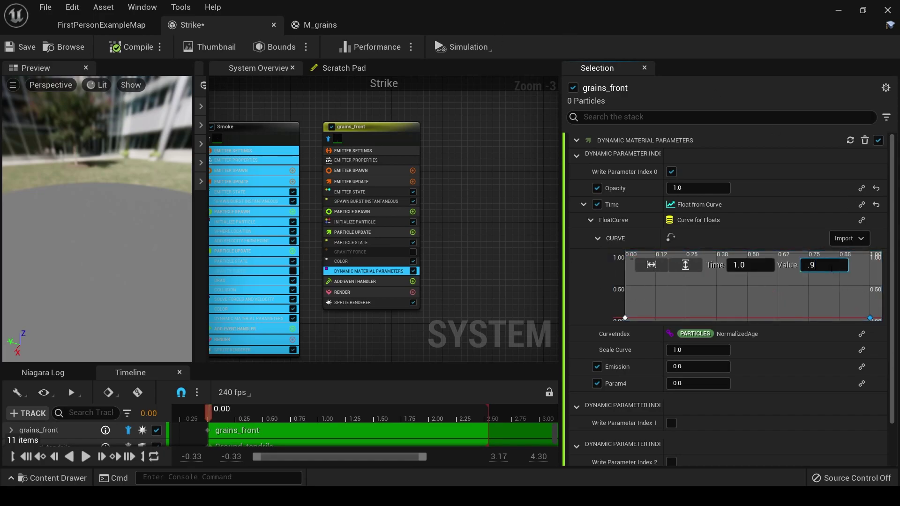
click(831, 269)
text(.9)
key(Return)
drag(215, 418, 273, 422)
- Try Emission values of 0.2 and 0.5 in the Dynamic Material Parameters, settle on 0.4 and preview the playback
click(582, 205)
click(691, 222)
key(BackSpace)
text(.2)
key(Return)
mouse_move(244, 417)
mouse_down()
mouse_move(221, 415)
mouse_move(252, 414)
mouse_move(211, 414)
mouse_move(248, 415)
mouse_up()
click(706, 222)
text(.5)
key(Return)
drag(709, 225, 699, 225)
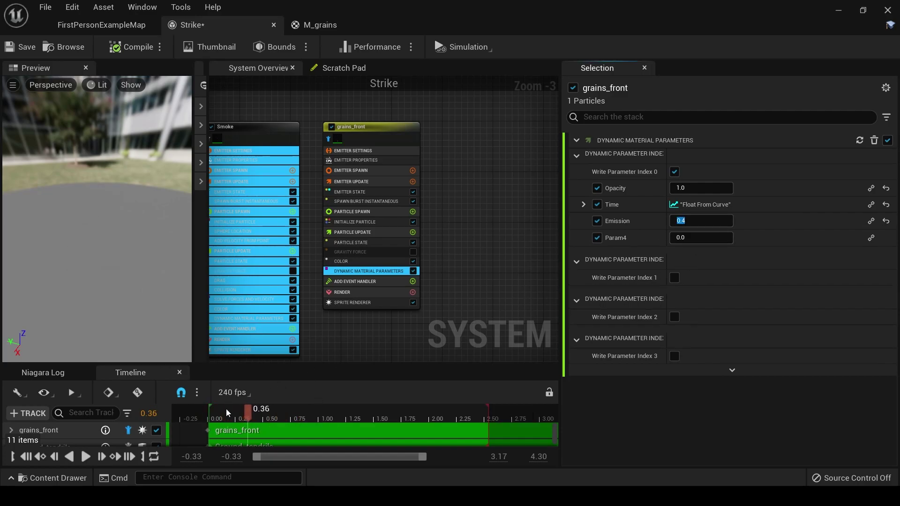
drag(226, 411, 323, 428)
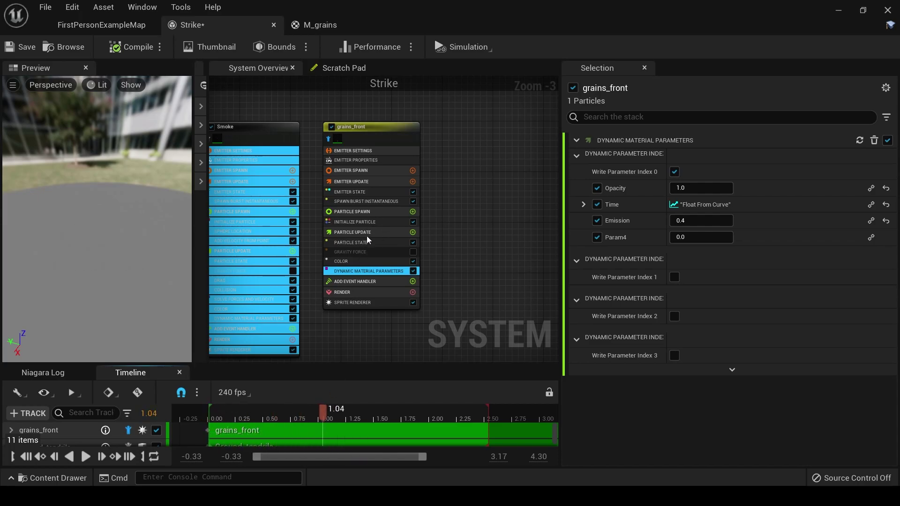
- Switch grains_front's Lifetime Mode to Direct Set, keep the lifetime of 1.0 and preview the grains over the timeline
click(372, 223)
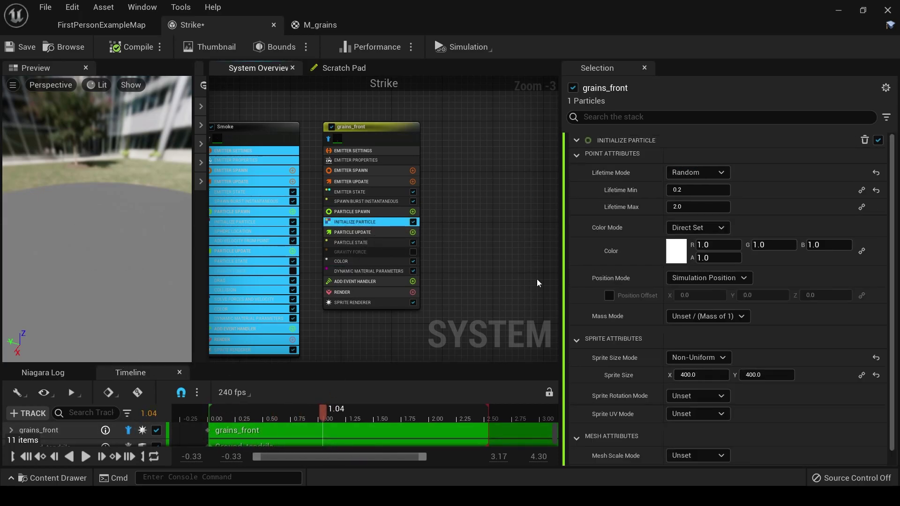
click(694, 184)
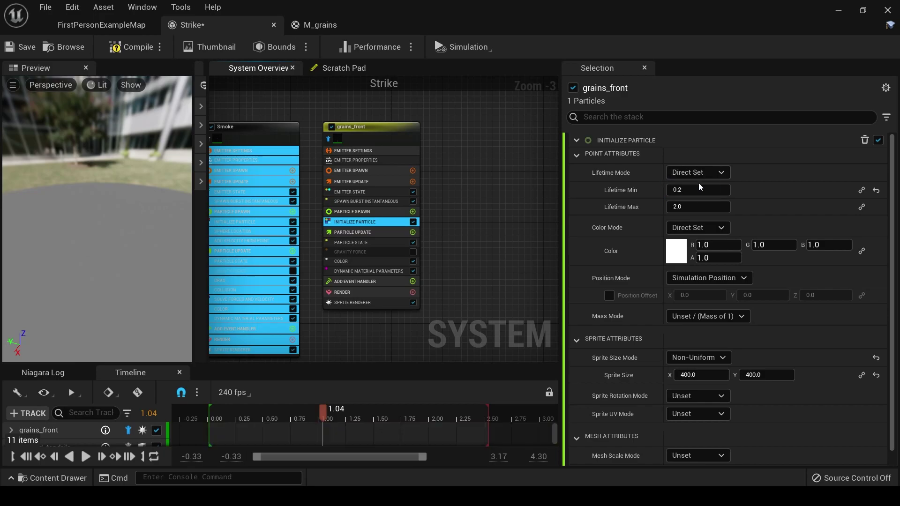
click(696, 190)
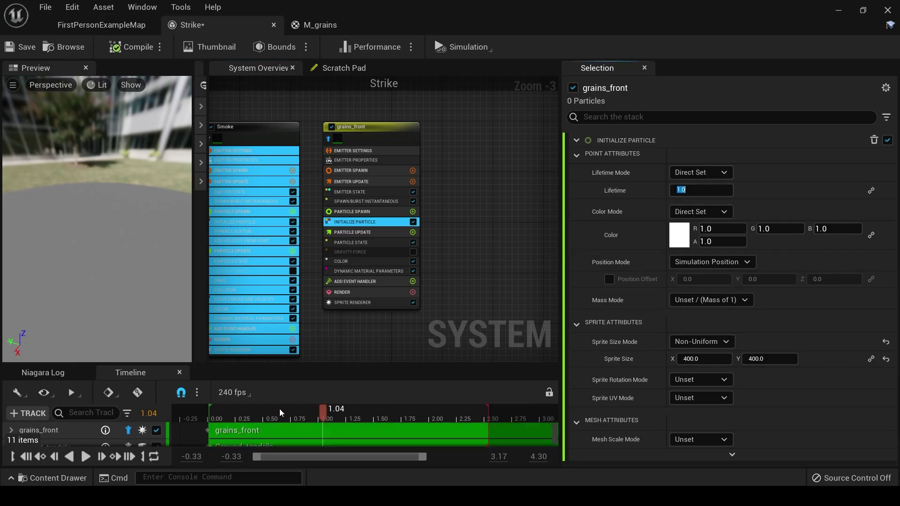
drag(277, 412, 300, 441)
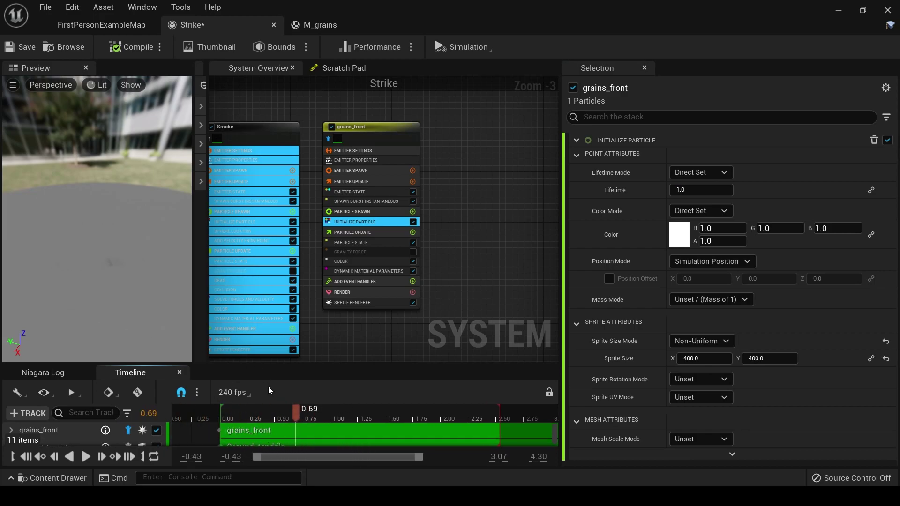
drag(251, 412, 224, 413)
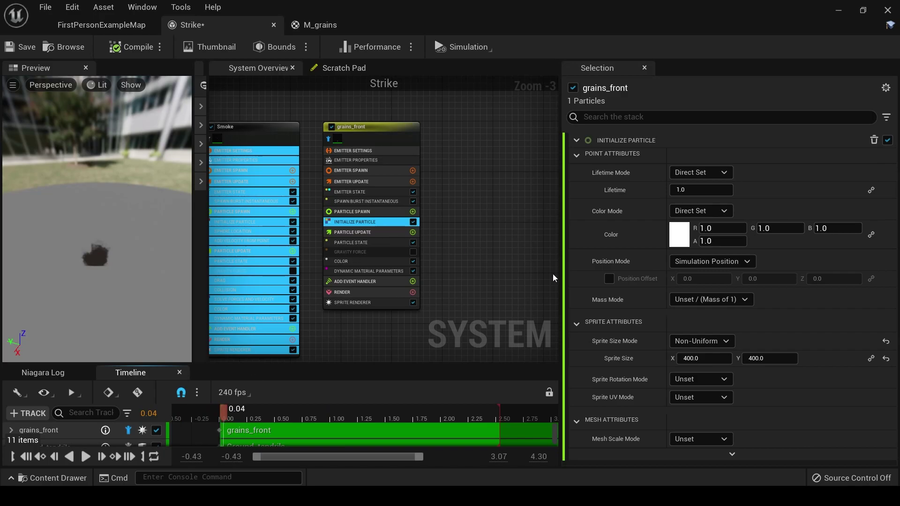
- Set grains_front's Sprite UV Mode to Random X and preview the grains along the timeline
click(694, 397)
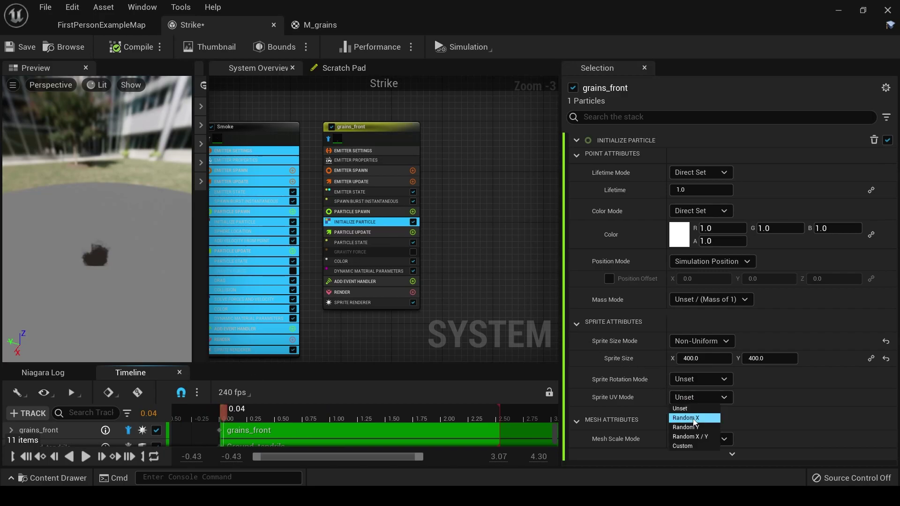
click(693, 418)
drag(224, 404, 291, 422)
drag(221, 411, 252, 413)
- Duplicate the grains_front emitter in the Strike system
click(393, 134)
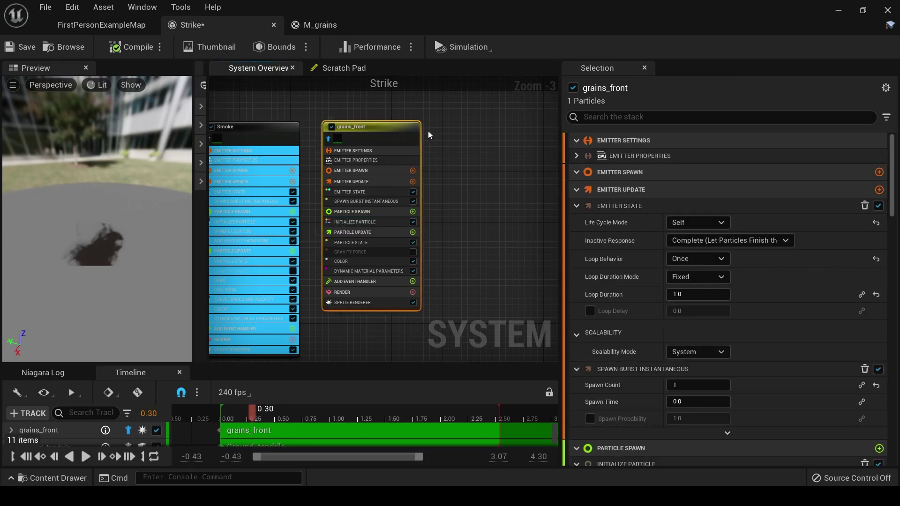
key(ctrl+d)
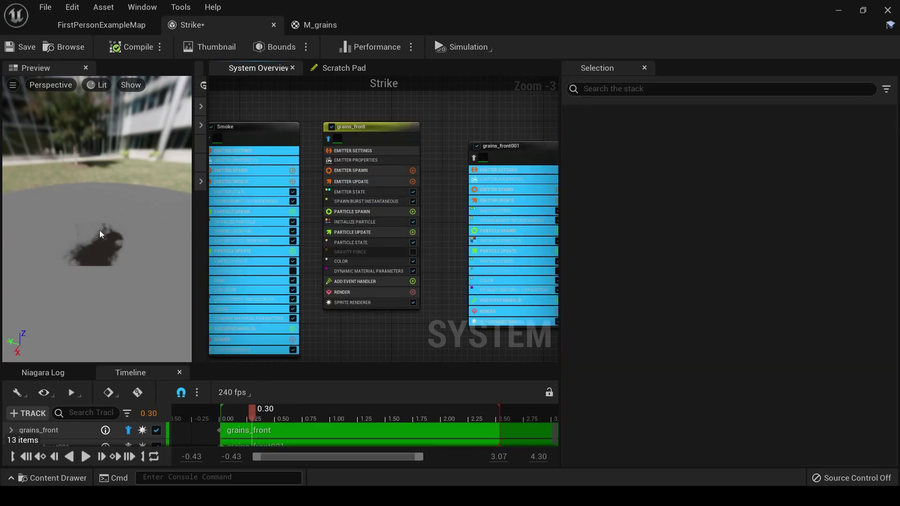
- Rename the duplicated emitter grains_top and line it up beside the grains_front emitter
right_click(511, 151)
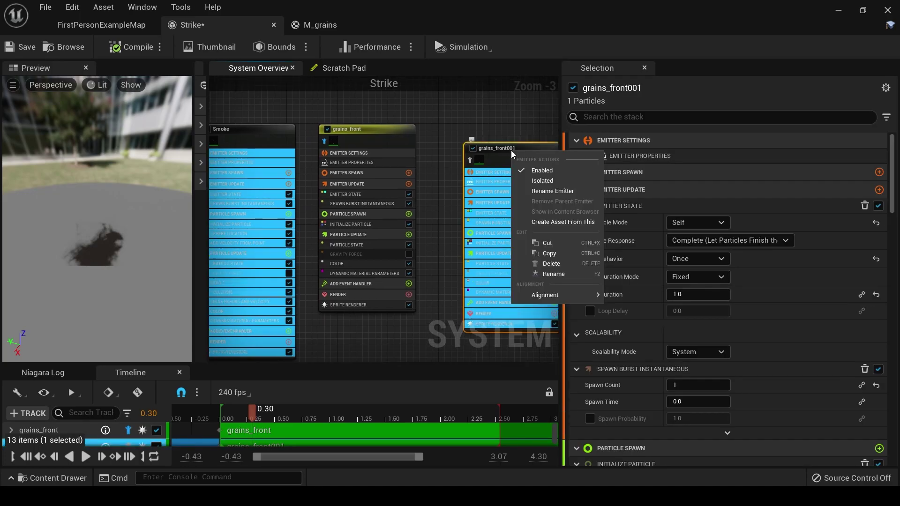
click(540, 191)
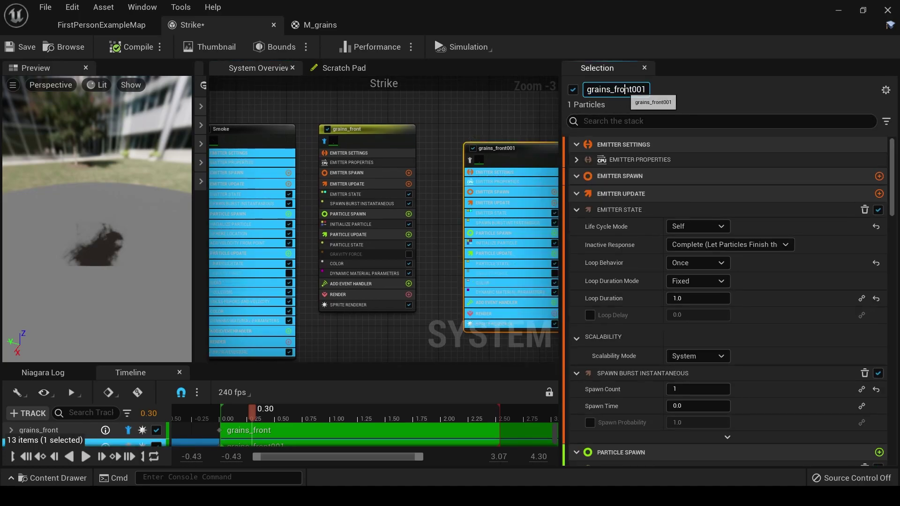
key(BackSpace)
key(BackSpace)
key(BackSpace)
key(Return)
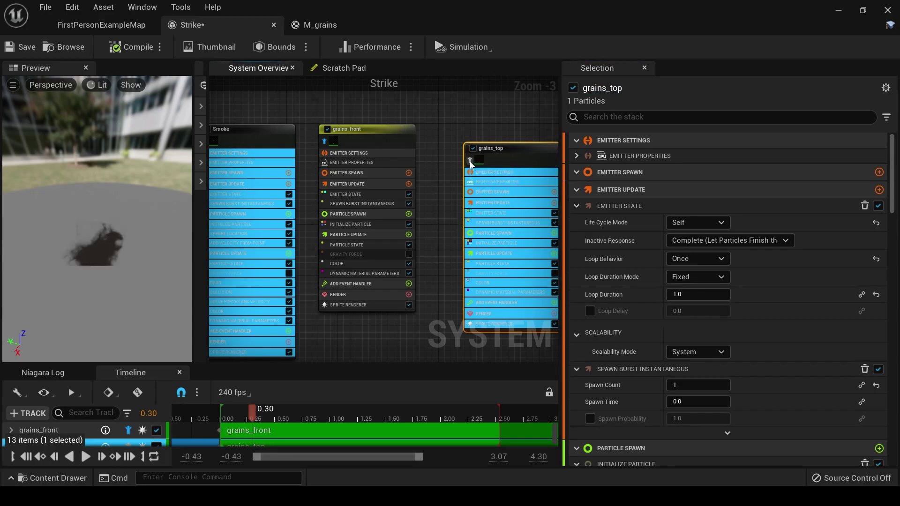
drag(497, 153, 477, 134)
- Assign M_grains_top_Inst as the material of grains_top's Sprite Renderer and preview the grains on the timeline
click(489, 305)
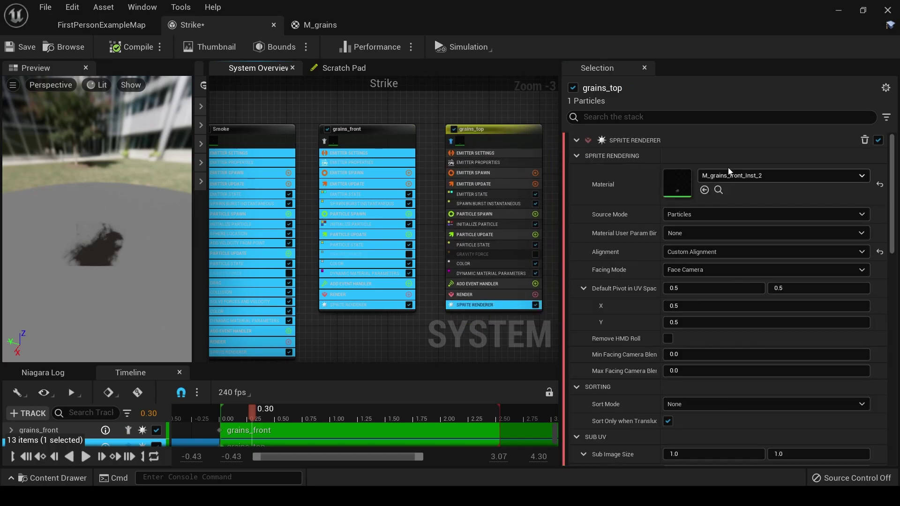
click(769, 175)
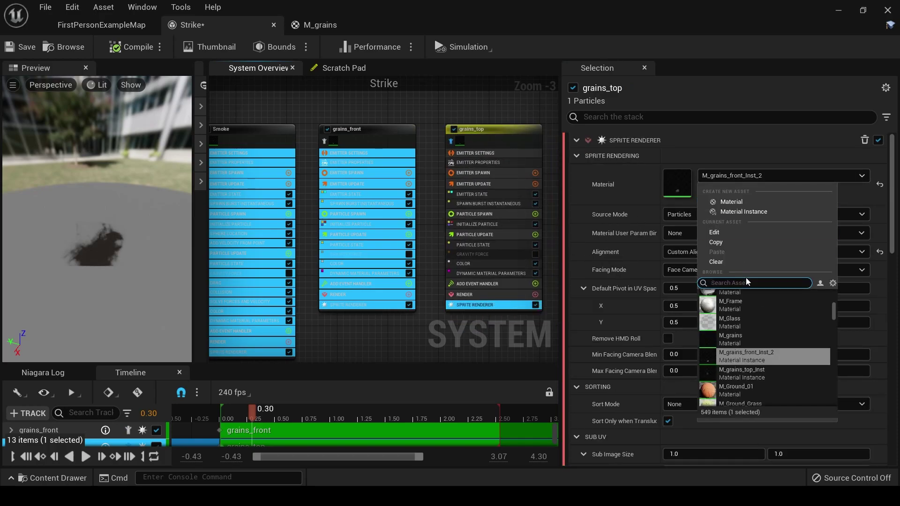
click(766, 372)
mouse_move(269, 406)
mouse_down()
mouse_move(231, 417)
mouse_move(265, 406)
mouse_up()
- Open M_grains_top_Inst in a floating window and show the grains_out_Top flipbook textures folder behind it
click(112, 26)
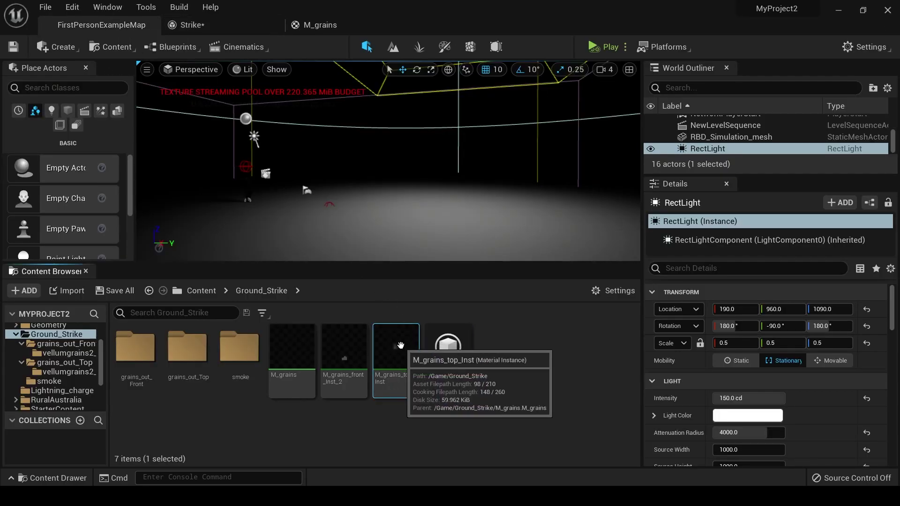
double_click(401, 345)
scroll(541, 286, down, 15)
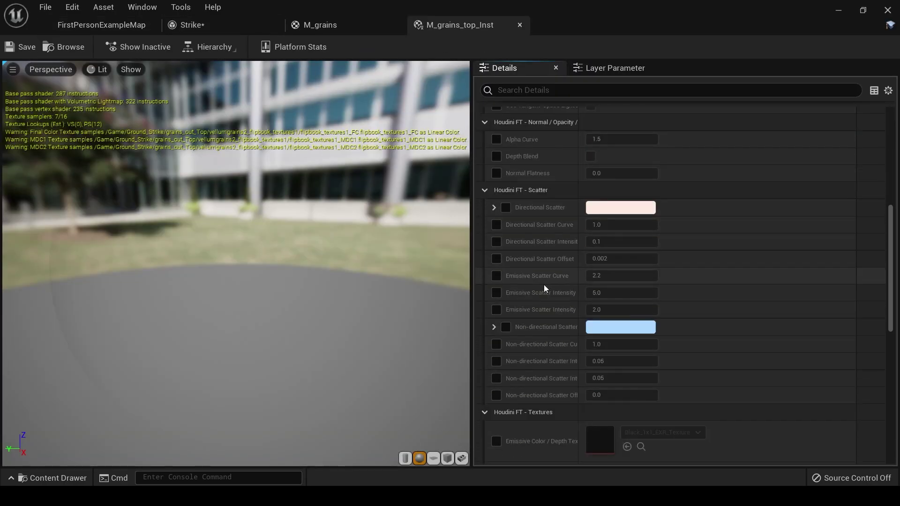
drag(457, 24, 438, 90)
click(95, 26)
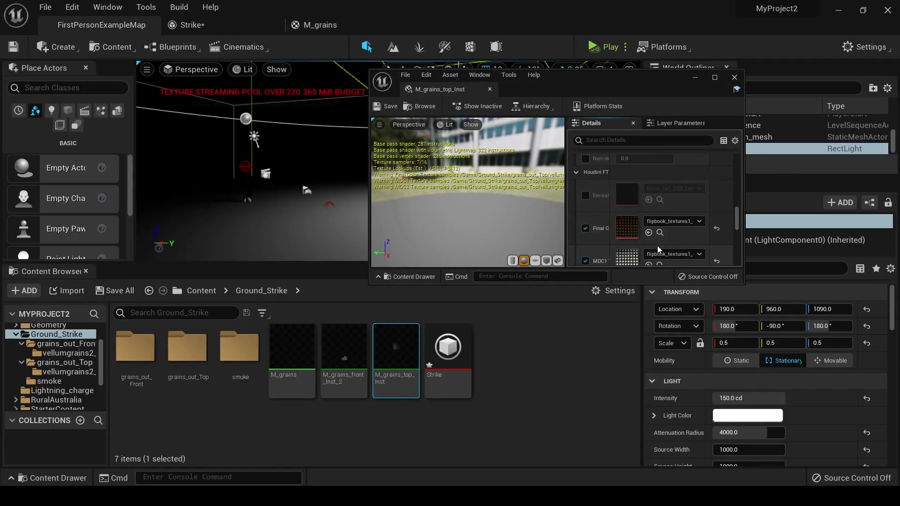
double_click(188, 347)
double_click(151, 356)
click(140, 358)
- Assign the top flipbook's FC, MDC1 and MDC2 textures to M_grains_top_Inst's matching texture parameters, then save and close the instance
drag(129, 357, 621, 175)
drag(201, 357, 627, 203)
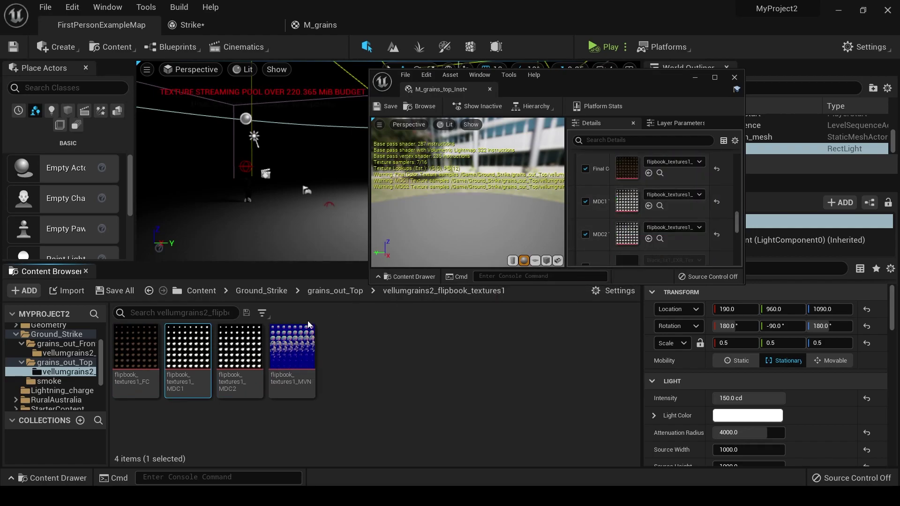
drag(239, 347, 620, 235)
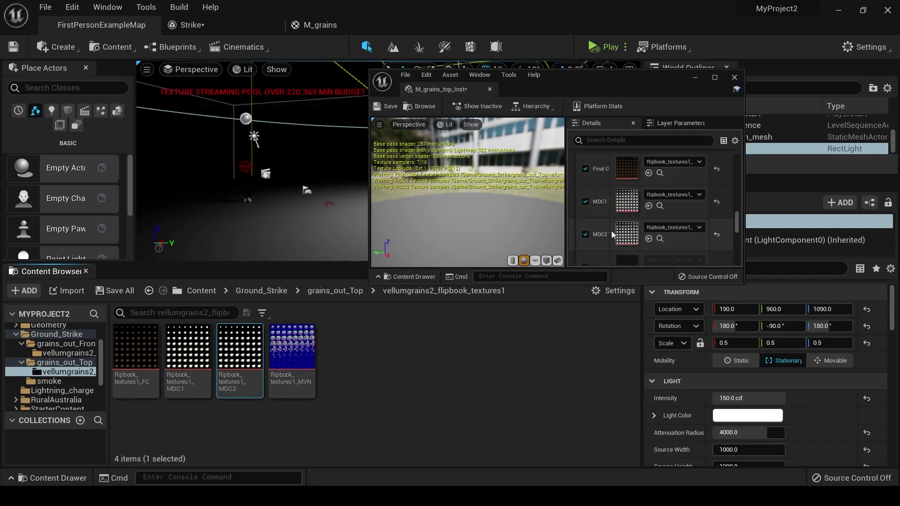
click(387, 107)
click(489, 89)
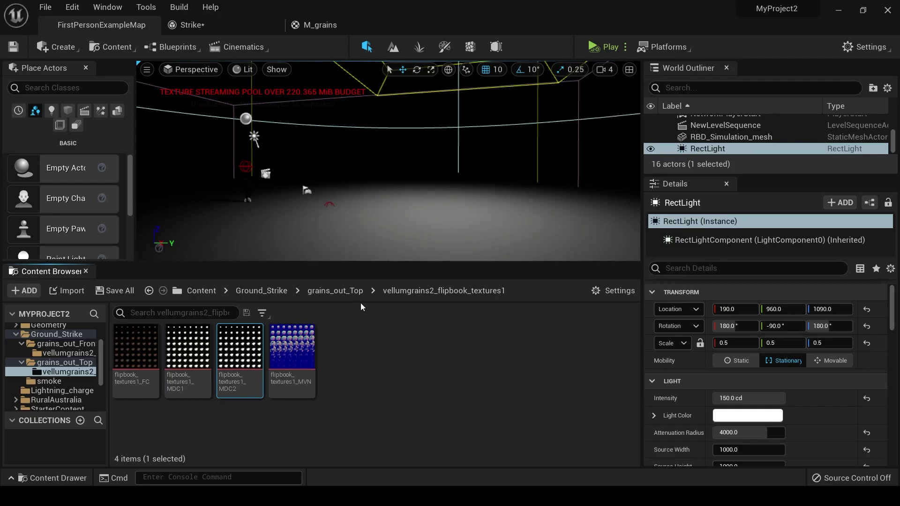
- Return to the Strike system, preview the top grains and set grains_top's Sprite Renderer Facing Mode to Custom Facing Vector
click(338, 292)
click(251, 291)
double_click(447, 356)
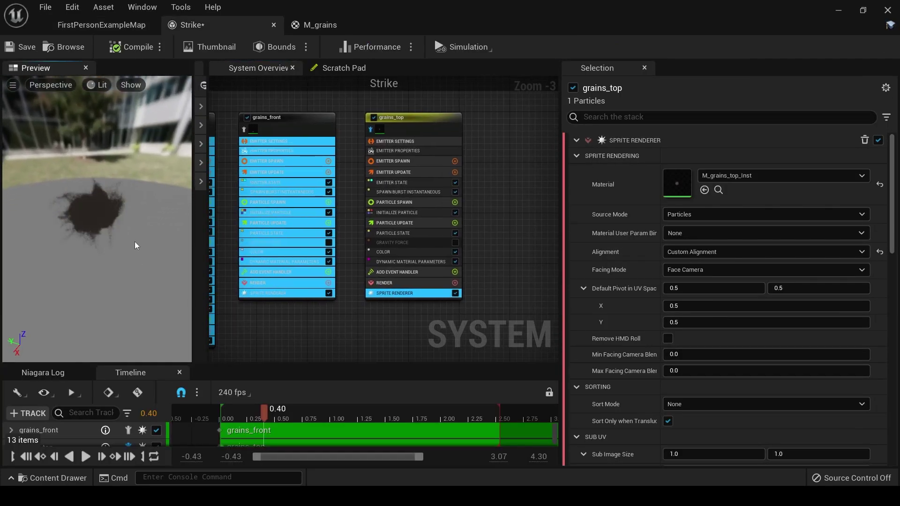
drag(255, 412, 302, 419)
drag(136, 262, 93, 262)
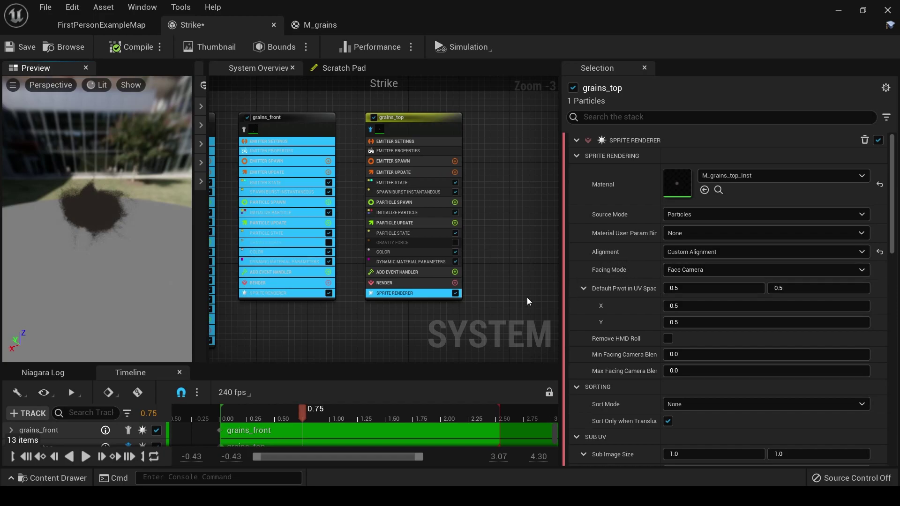
click(683, 274)
click(687, 297)
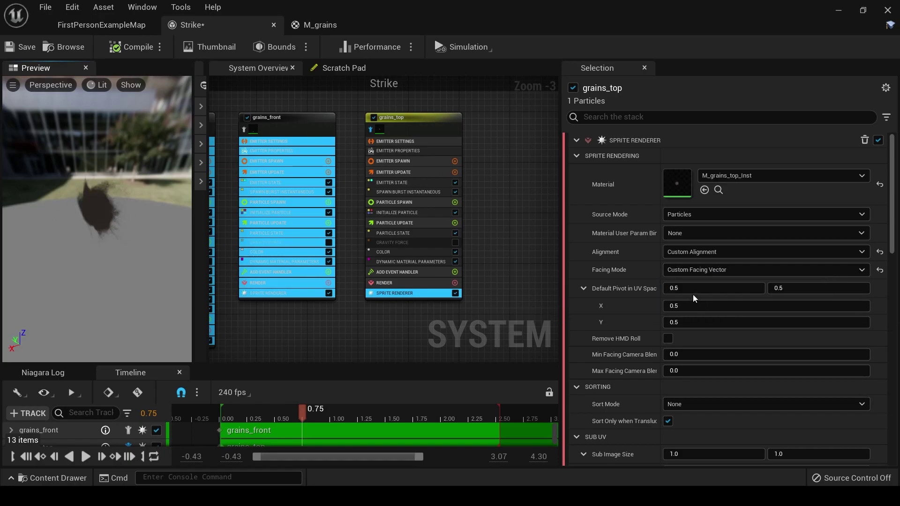
- Add an Align Sprite to Mesh Orientation module to grains_top's Particle Update group
click(455, 224)
text(mesh)
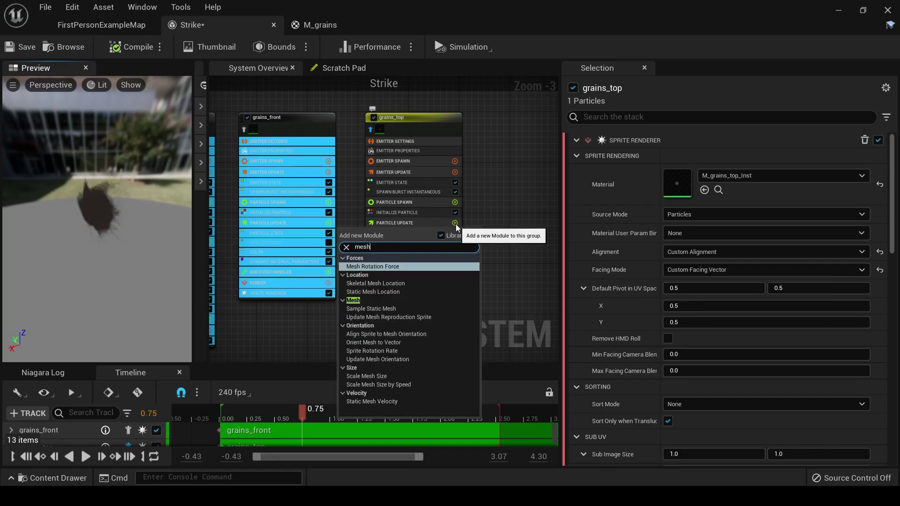
key(Down)
key(Down)
key(Down)
key(Down)
key(Down)
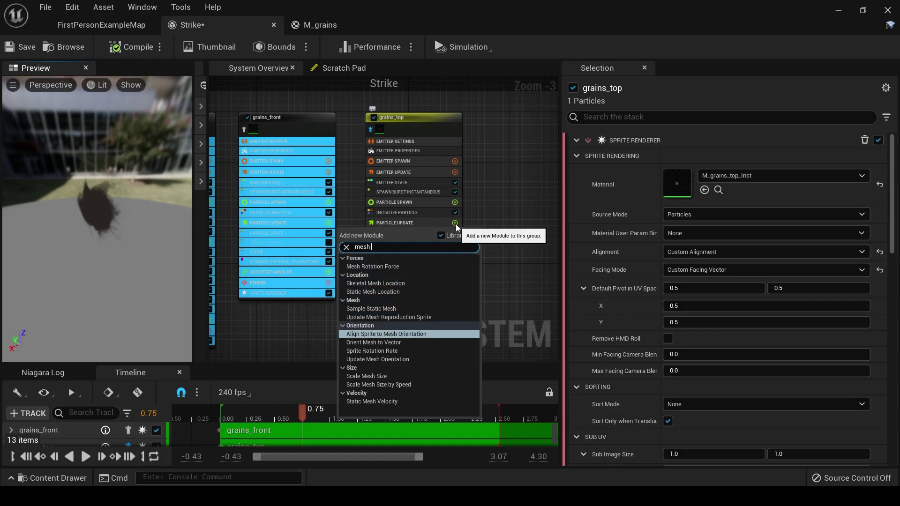
key(Return)
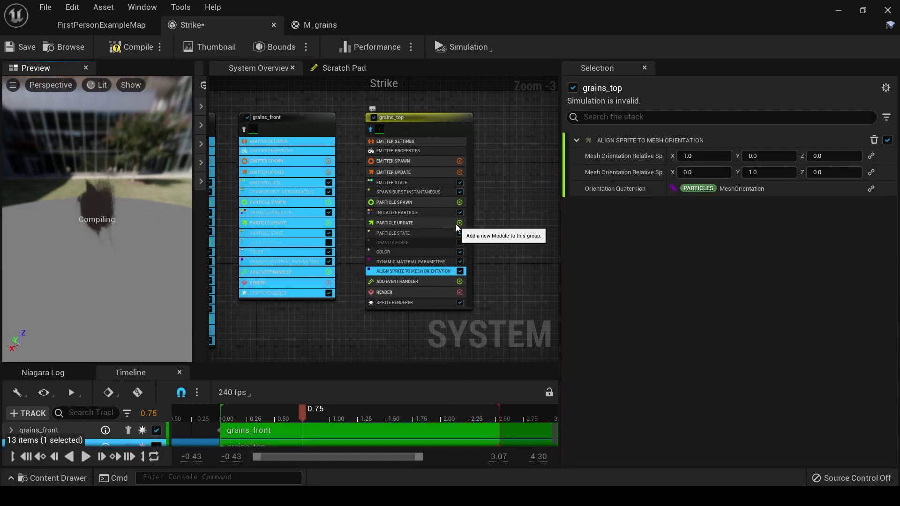
- Set the module's first mesh orientation vector to X 0 and Z 1 and preview the flattened sprite over the timeline
click(698, 156)
text(0)
click(839, 156)
text(1)
key(Return)
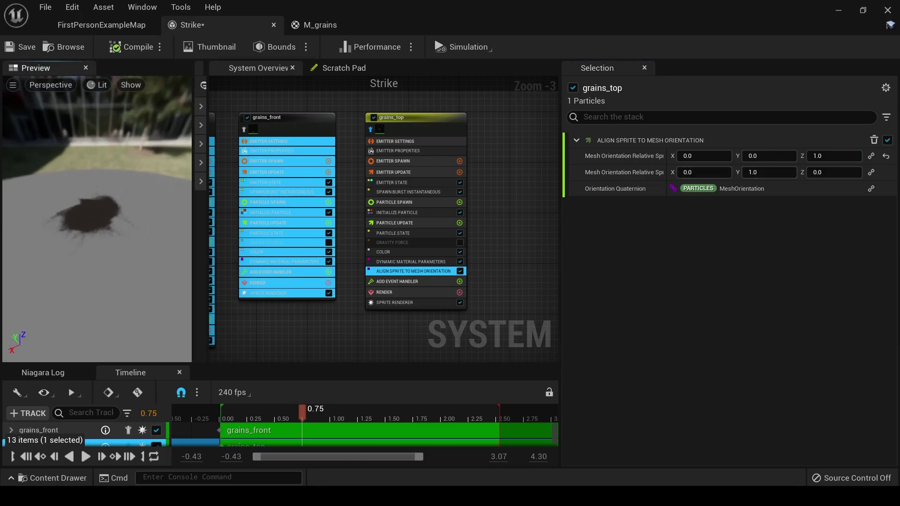
drag(286, 432, 316, 431)
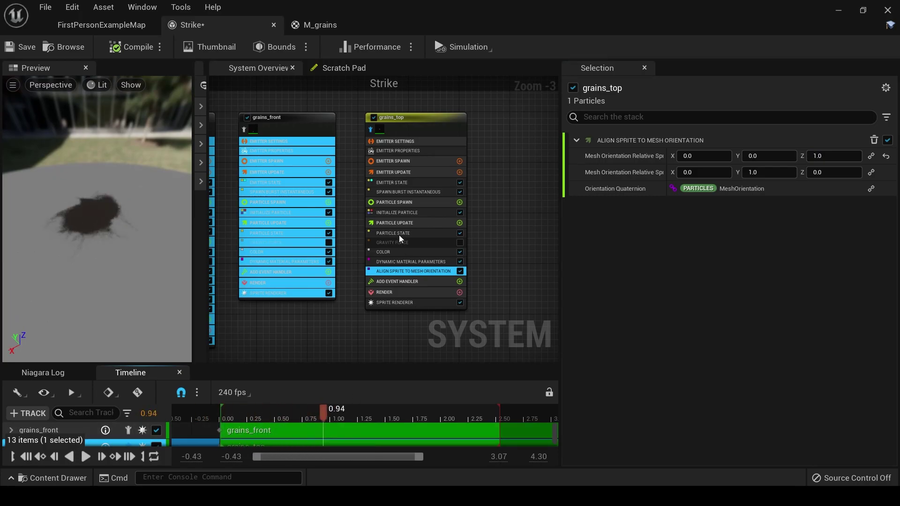
- Set grains_top's Sprite Rotation Mode to Random and Sprite UV Mode to Unset, then preview the grains along the timeline
click(411, 214)
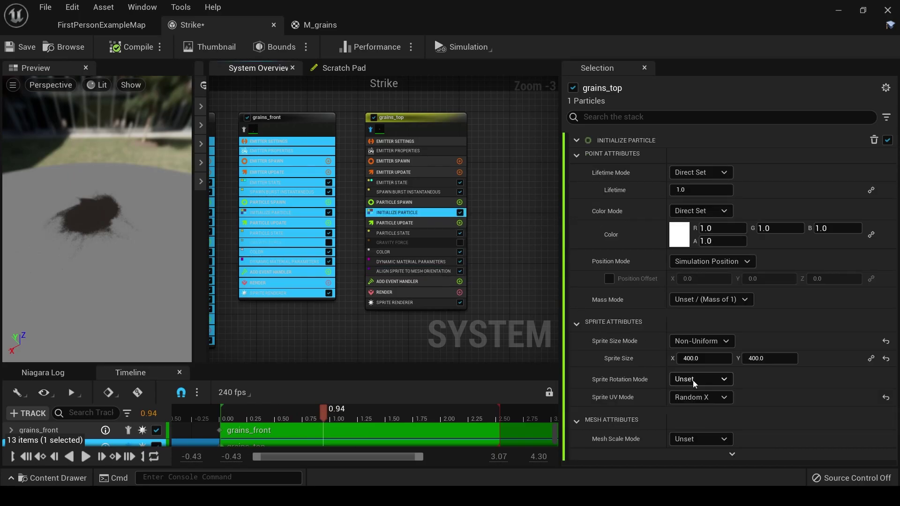
click(694, 381)
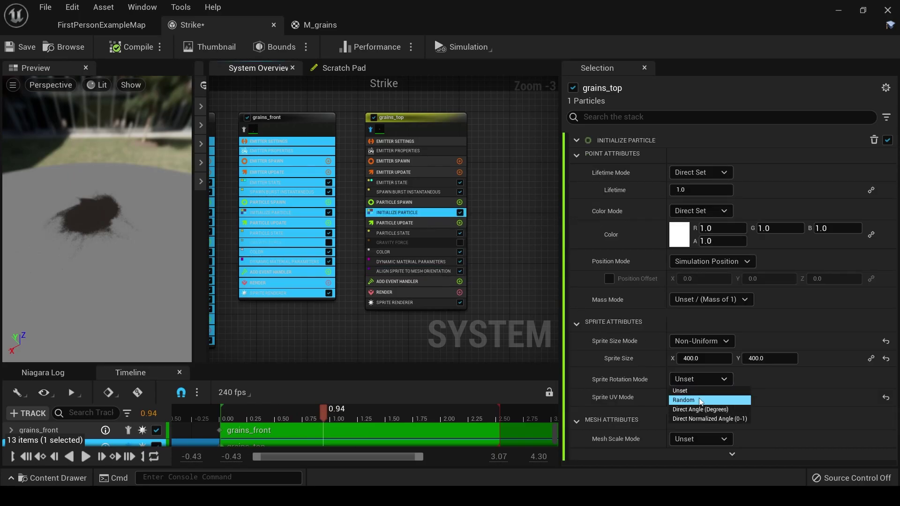
click(700, 401)
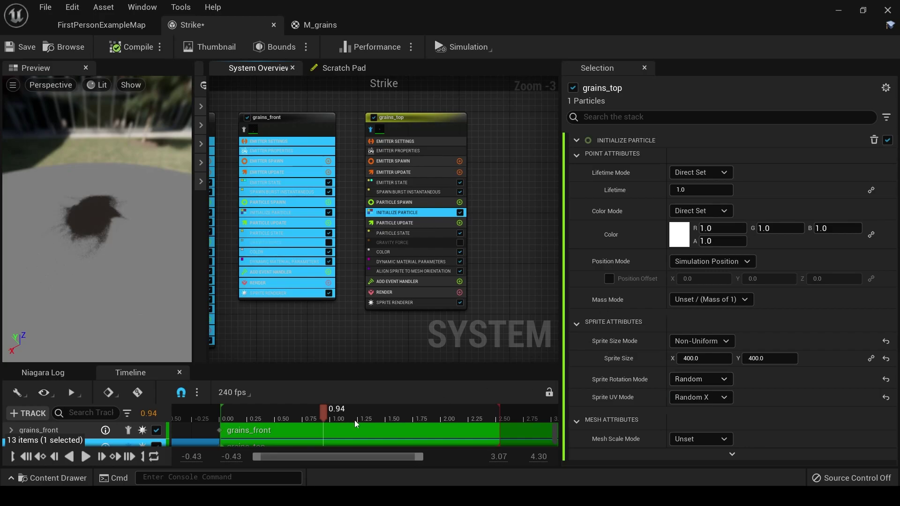
click(698, 399)
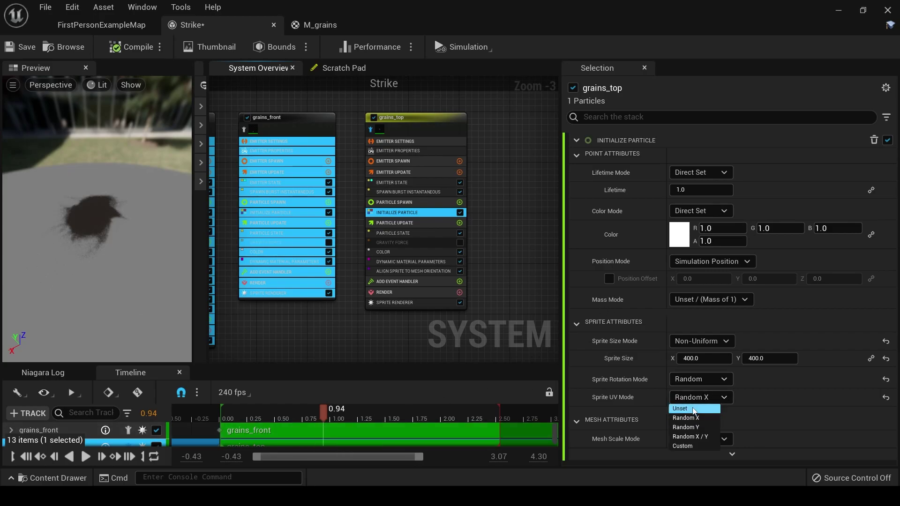
click(680, 411)
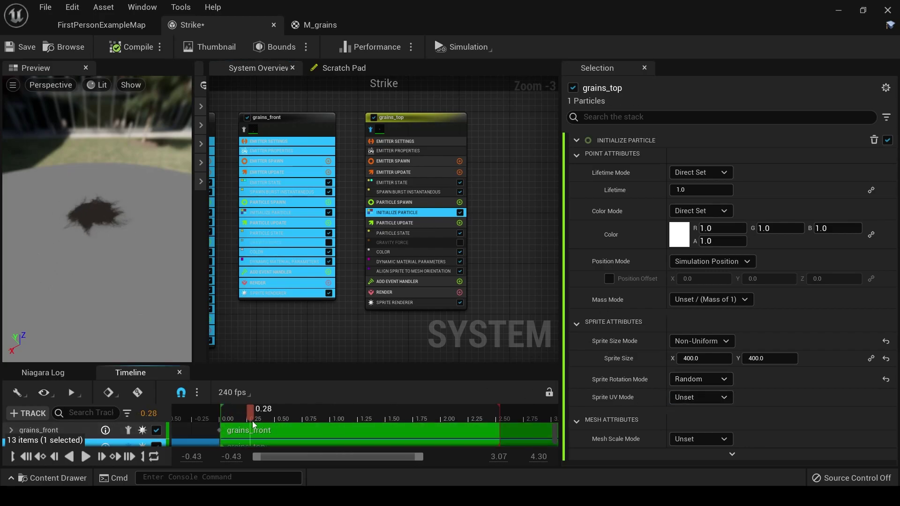
drag(253, 421, 260, 425)
drag(317, 436, 246, 439)
drag(322, 442, 274, 441)
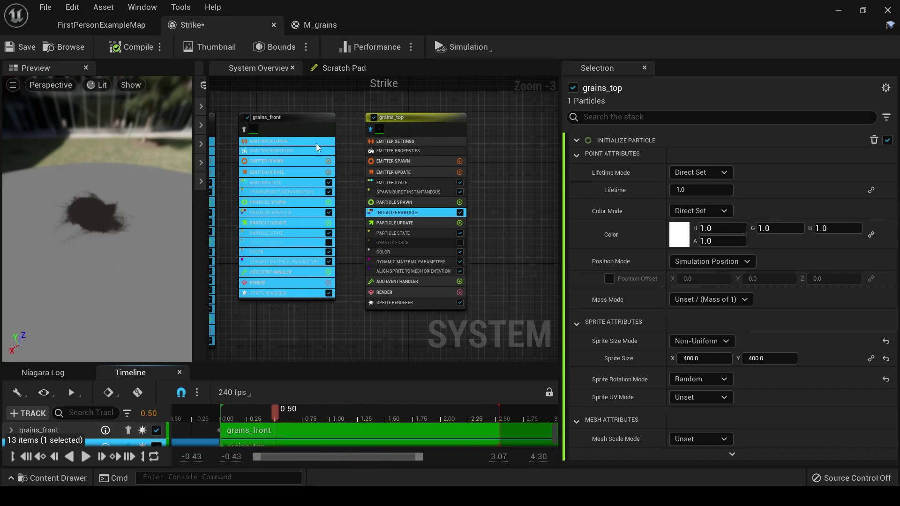
- Check grains_top's Dynamic Material Parameters and playback, then set its particle Lifetime to 4.0 in Initialize Particle
scroll(482, 257, up, 3)
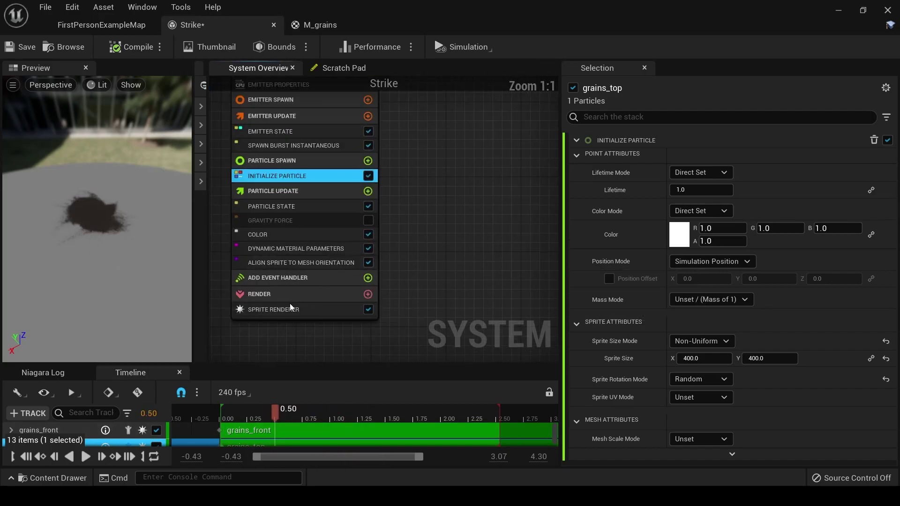
click(439, 277)
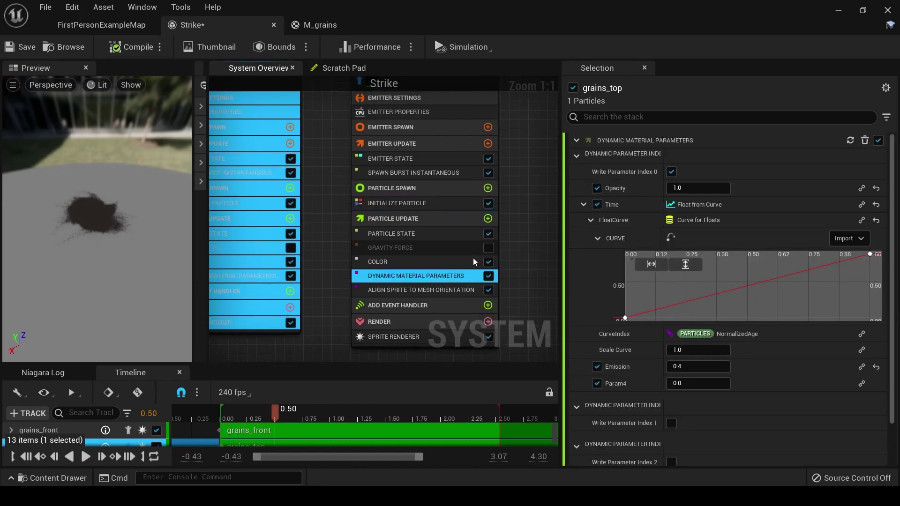
drag(274, 412, 351, 411)
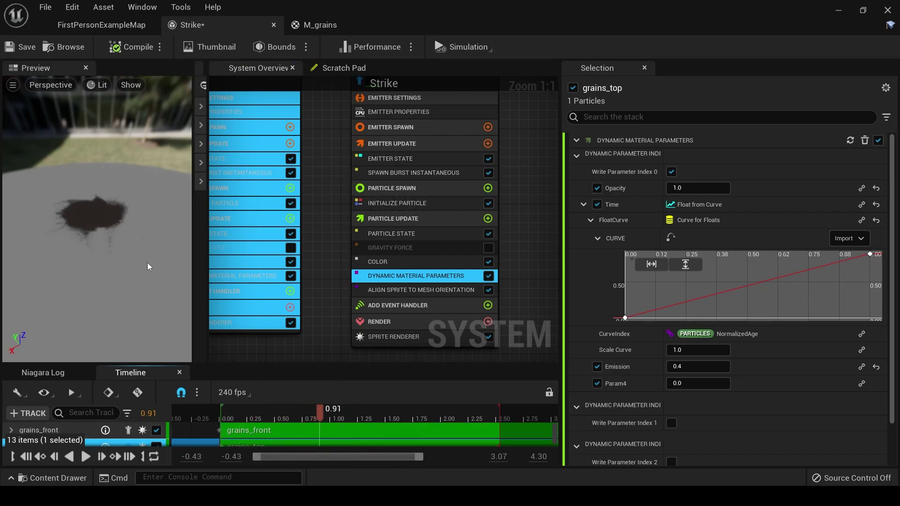
drag(283, 409, 338, 413)
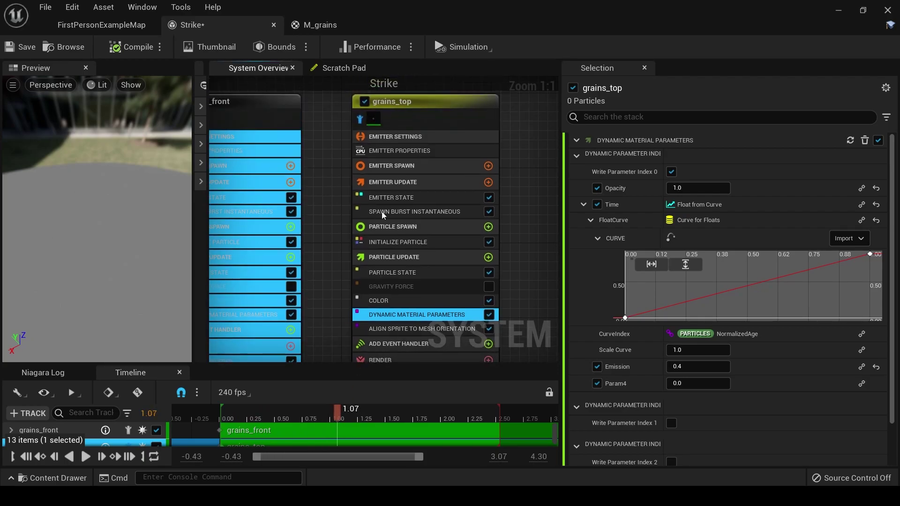
click(397, 200)
click(406, 240)
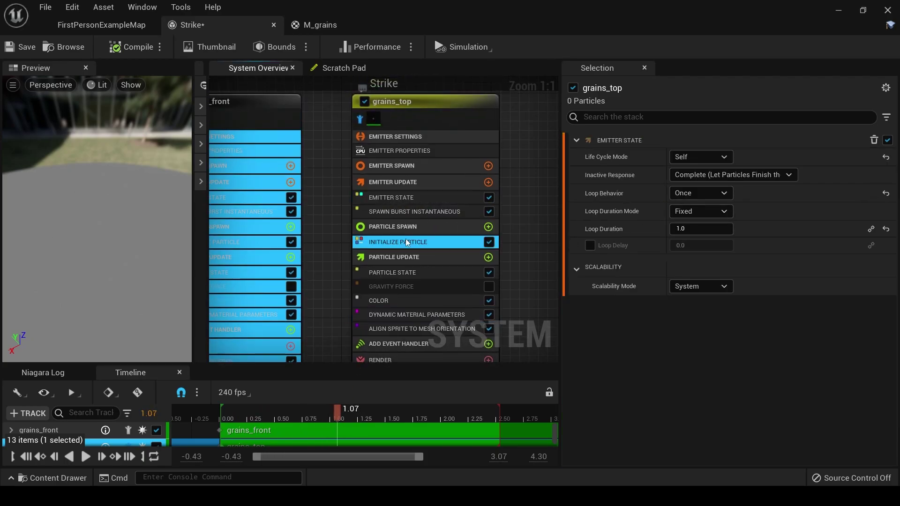
click(701, 190)
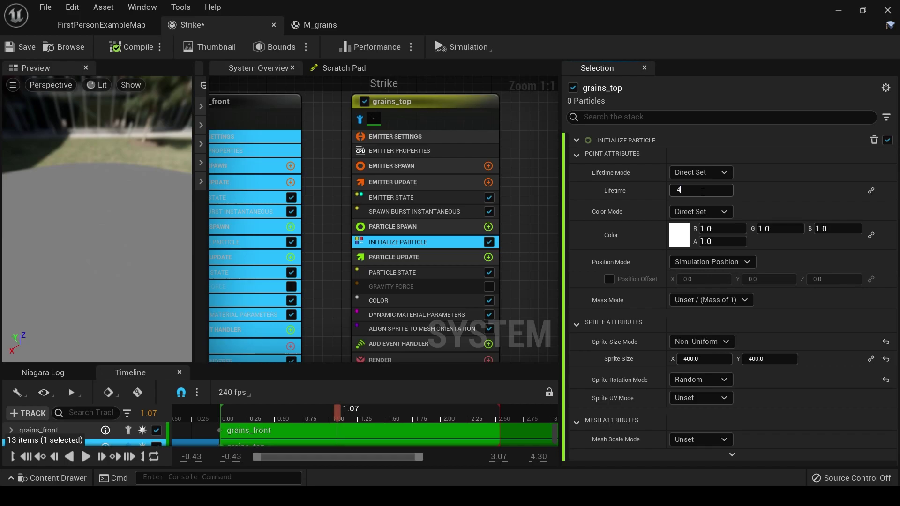
right_drag(309, 353, 306, 281)
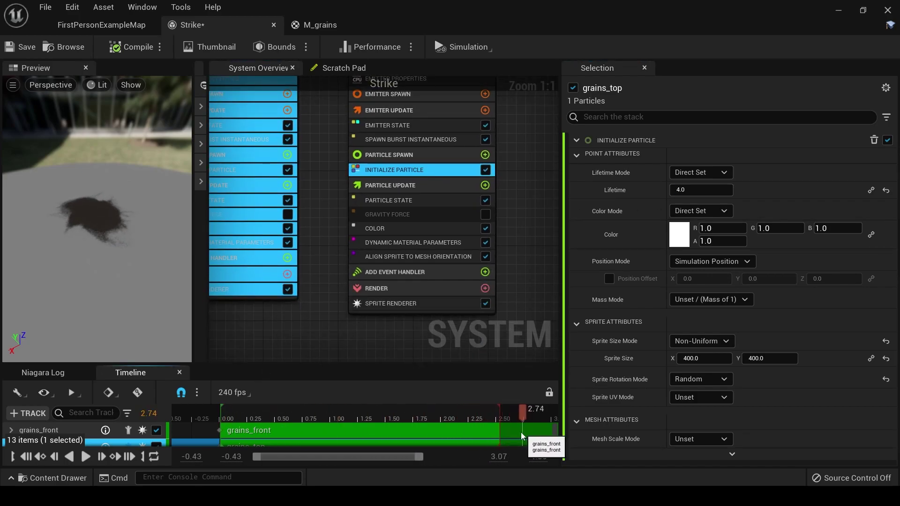
- Move the end key of grains_top's Time curve in Dynamic Material Parameters to time 0.5
click(389, 244)
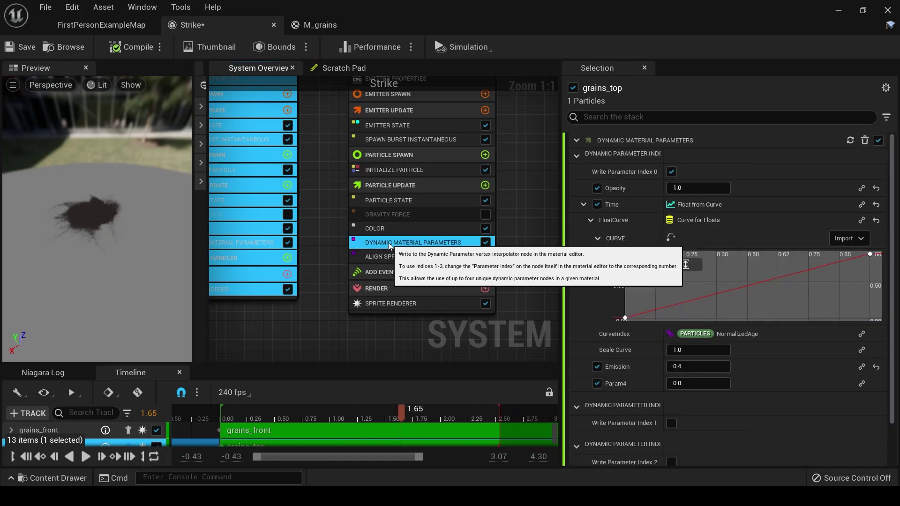
drag(807, 272, 763, 241)
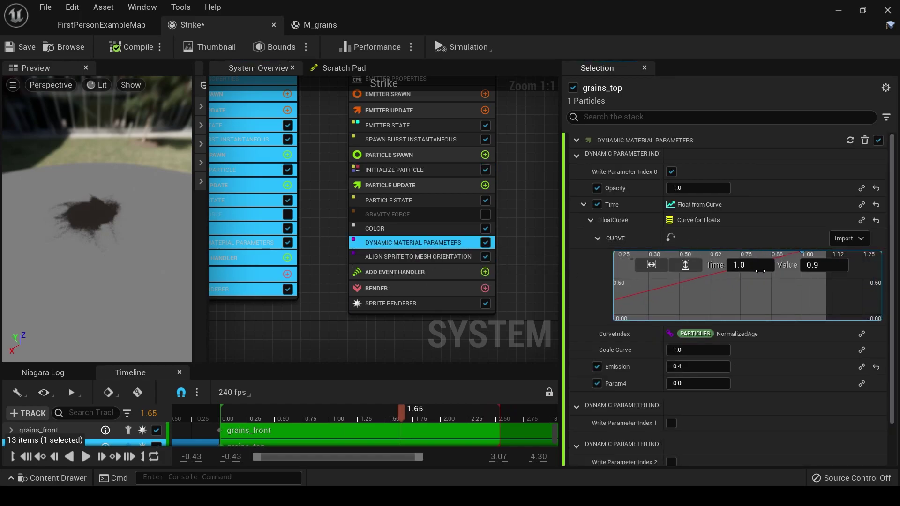
text(0.5)
key(Return)
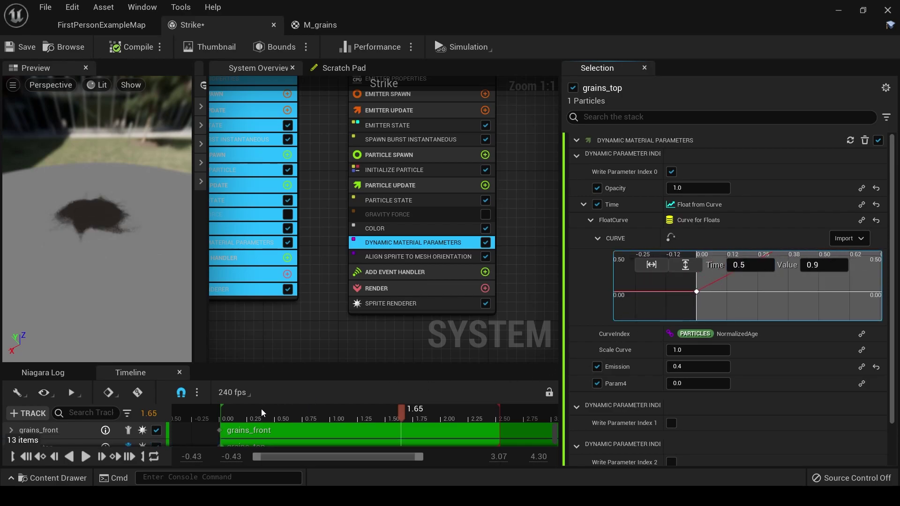
- Scrub the timeline and orbit the preview to examine how the top and front grains spread from above and the side
click(261, 415)
drag(402, 433, 364, 431)
right_drag(320, 96, 334, 201)
click(368, 152)
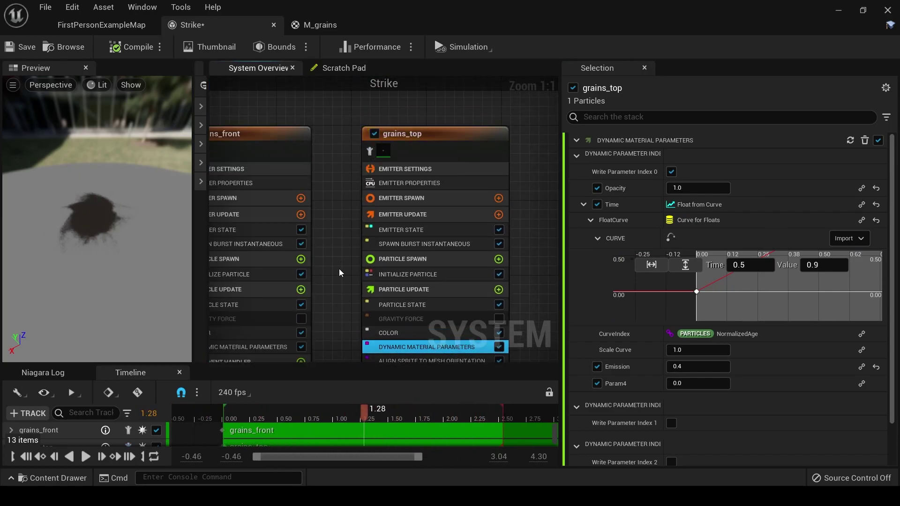
right_drag(340, 269, 336, 225)
drag(227, 417, 271, 423)
drag(157, 300, 155, 258)
drag(94, 182, 91, 230)
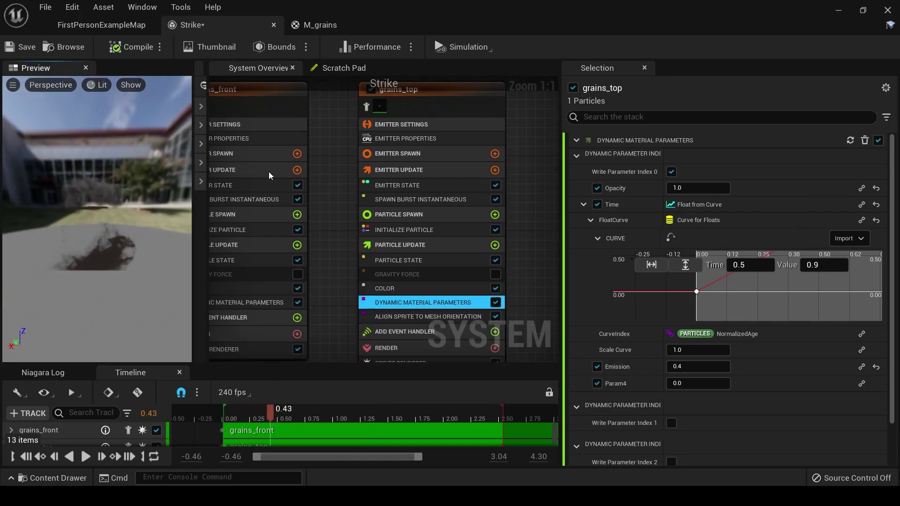
right_drag(346, 170, 484, 204)
drag(234, 414, 273, 416)
drag(107, 210, 59, 199)
drag(107, 280, 105, 328)
drag(89, 259, 84, 207)
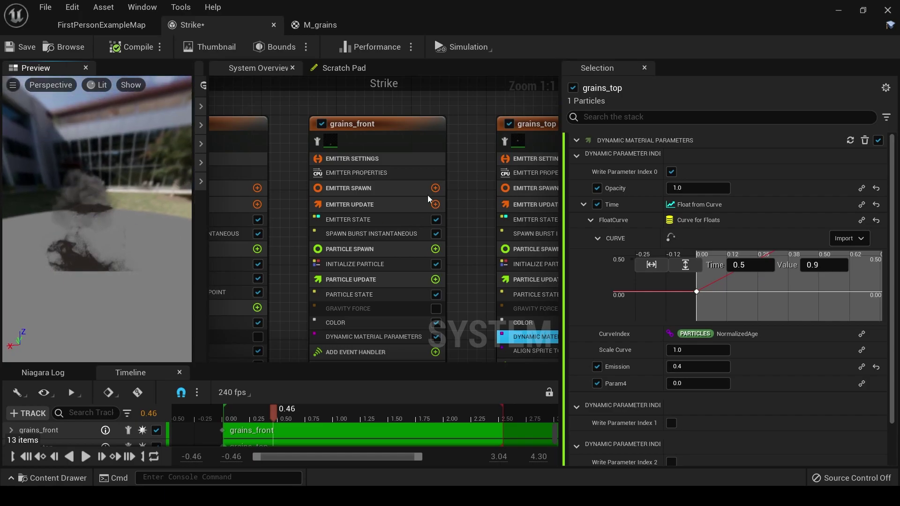
- Set the Y value of Default Pivot in UV Space to 1.0 in grains_front's Sprite Renderer and preview the grains over time
right_drag(509, 162, 457, 152)
right_drag(421, 271, 408, 177)
click(300, 282)
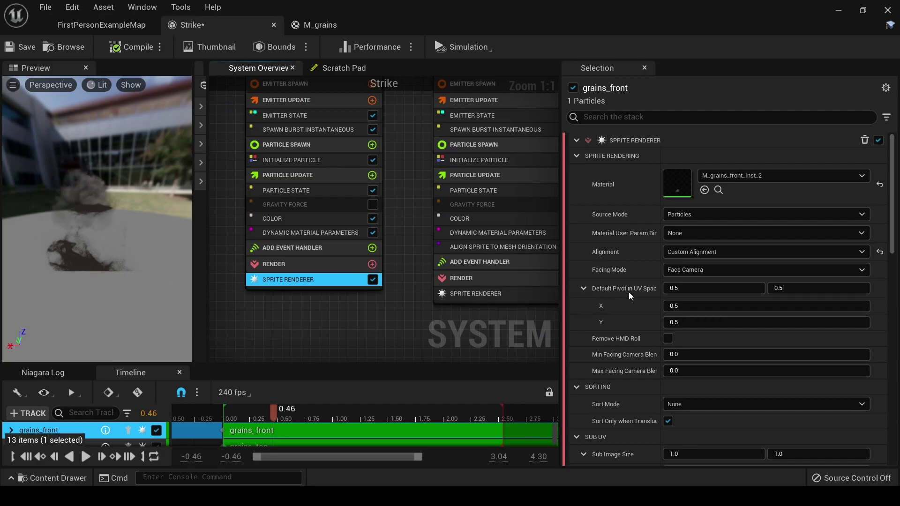
click(778, 287)
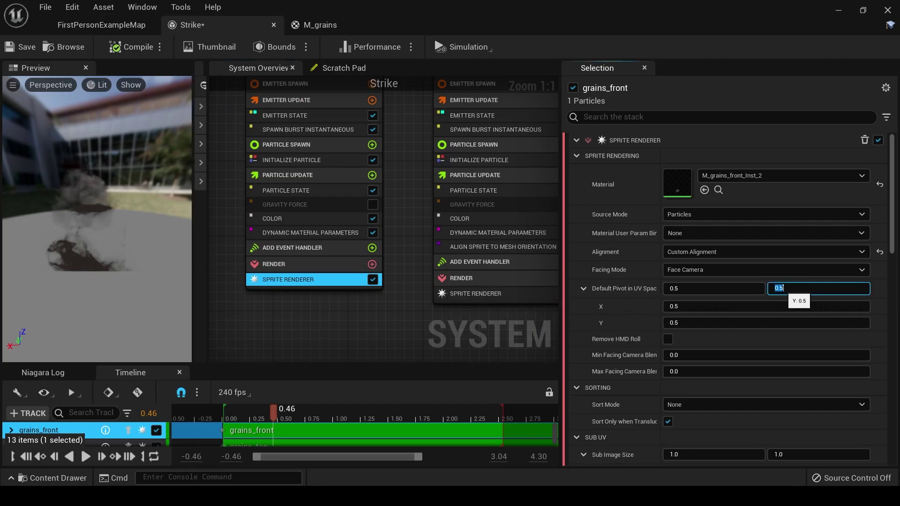
text(1)
key(Return)
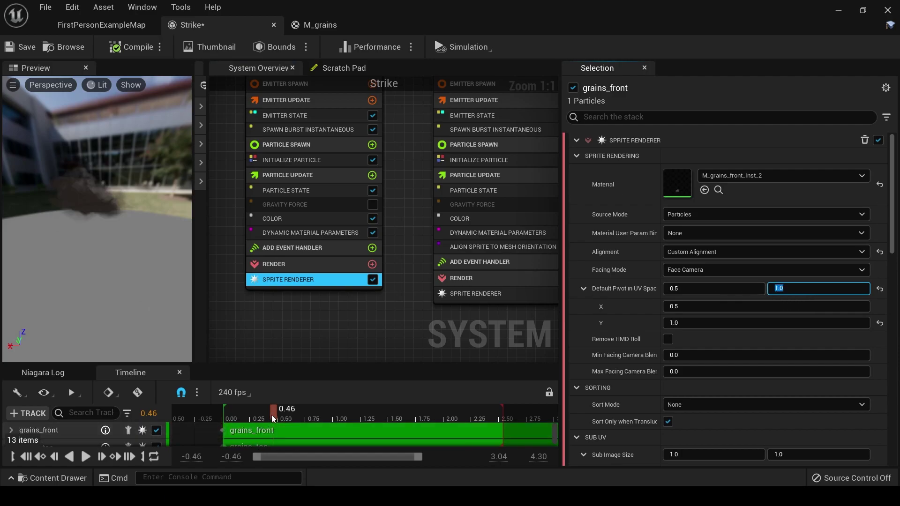
mouse_move(273, 414)
mouse_down()
mouse_move(217, 420)
mouse_move(266, 414)
mouse_up()
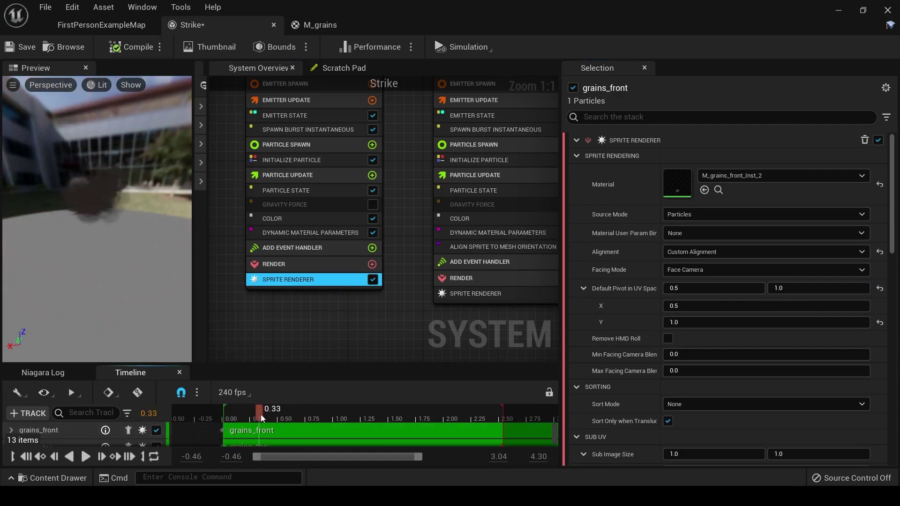
drag(108, 240, 114, 202)
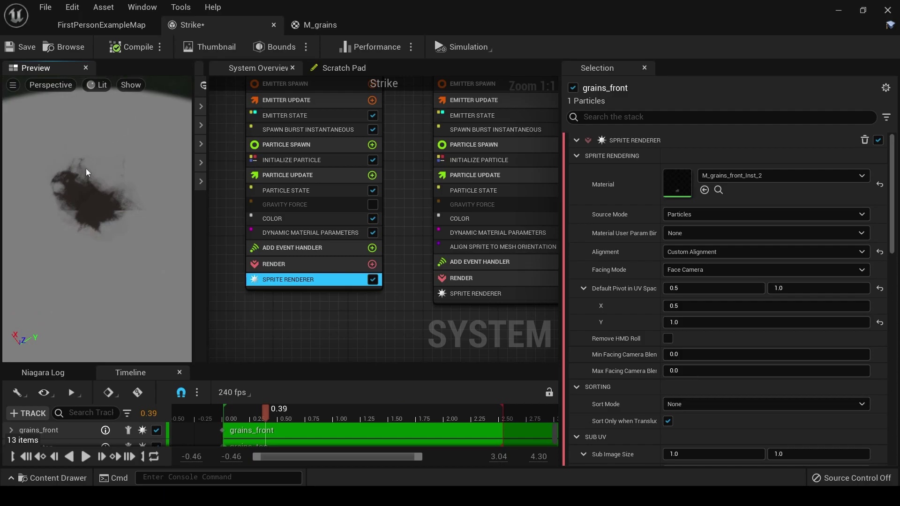
drag(108, 234, 109, 231)
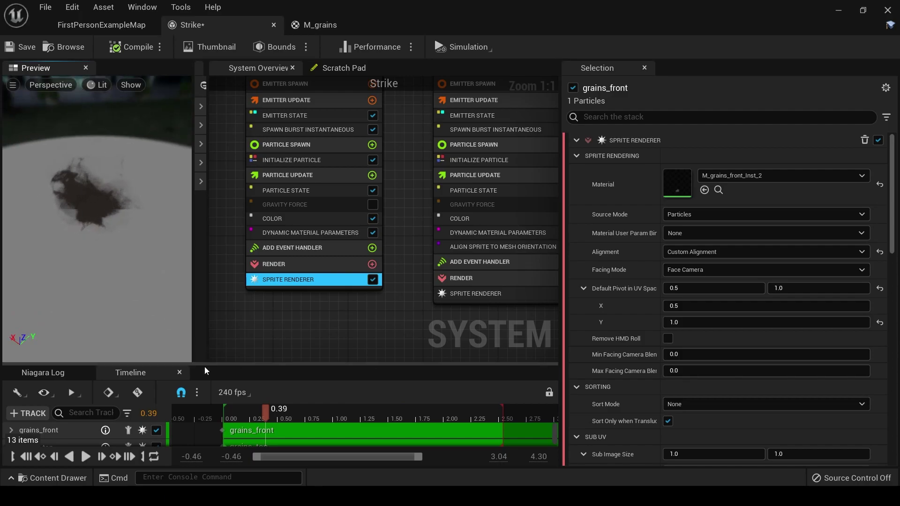
drag(249, 413, 272, 415)
- Set grains_front's Sprite Size X to 200 in Initialize Particle and check it on the timeline
click(304, 161)
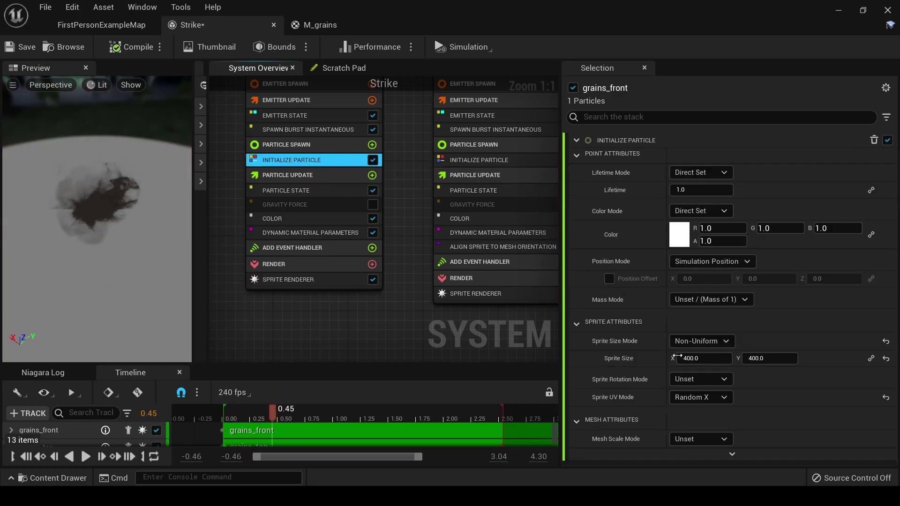
click(699, 360)
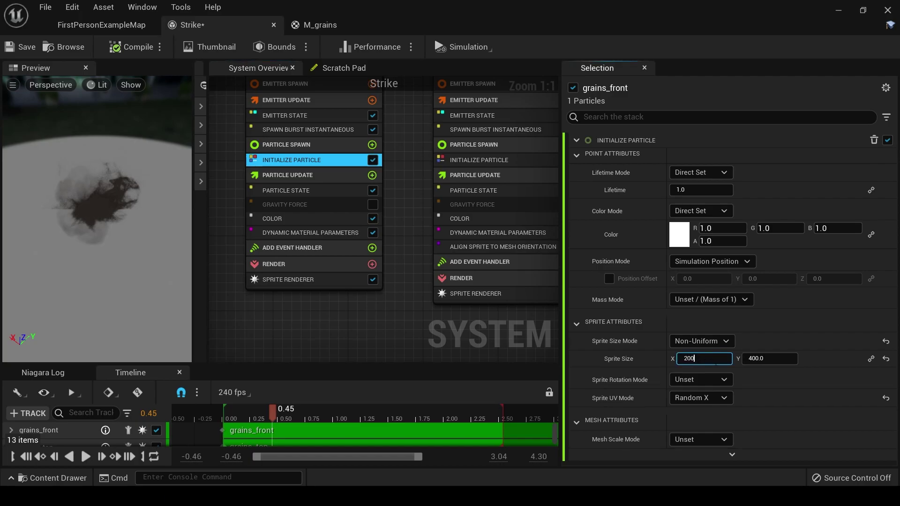
text(200)
key(Return)
mouse_move(271, 414)
mouse_down()
mouse_move(239, 419)
mouse_move(285, 418)
mouse_move(272, 425)
mouse_up()
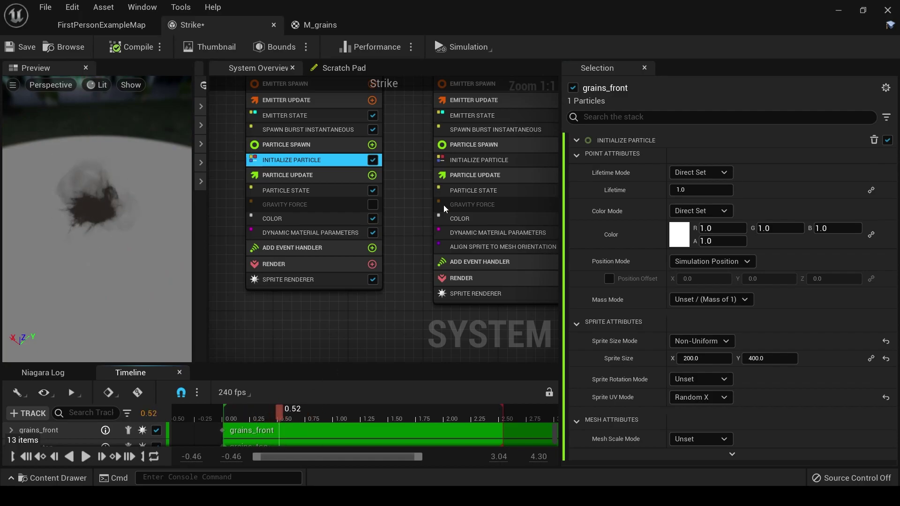
- Set grains_top's Sprite Size to 600 by 600 in Initialize Particle and preview the ground grains over time
click(479, 160)
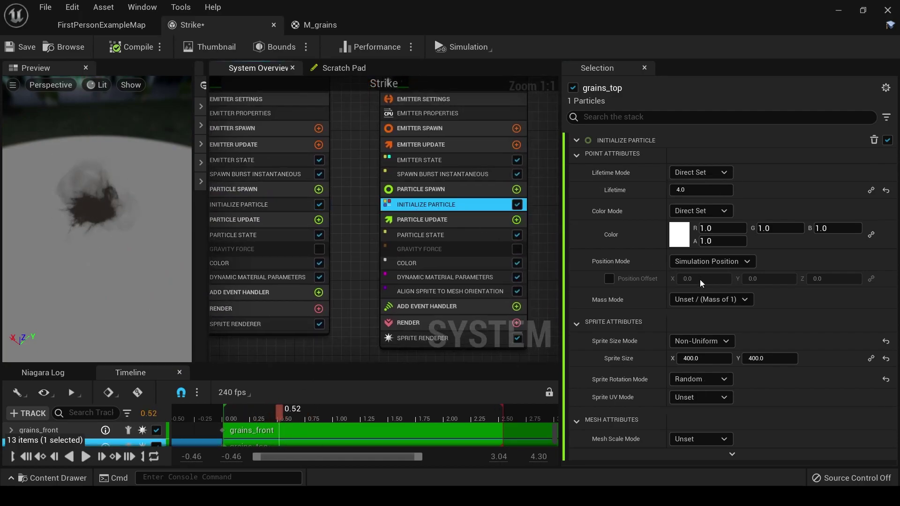
click(722, 359)
text(600)
click(766, 364)
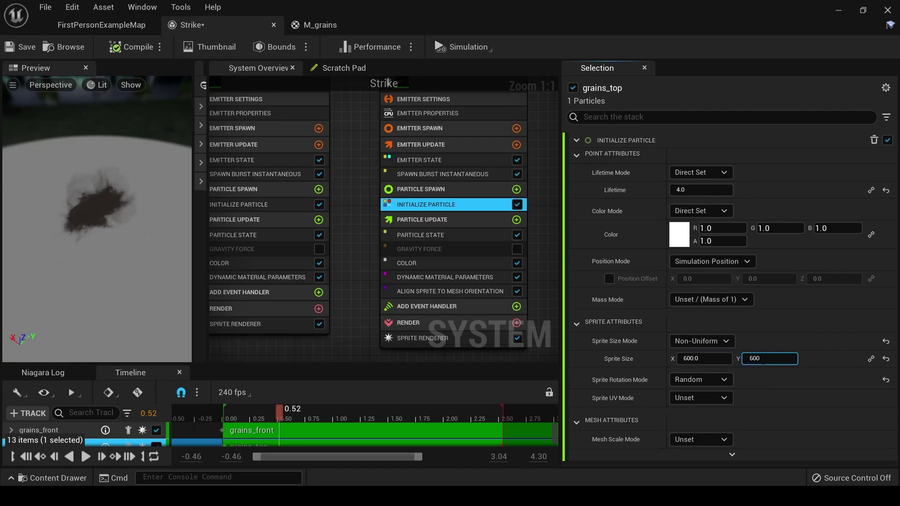
key(Return)
drag(238, 415, 311, 431)
drag(135, 291, 126, 235)
drag(254, 410, 302, 420)
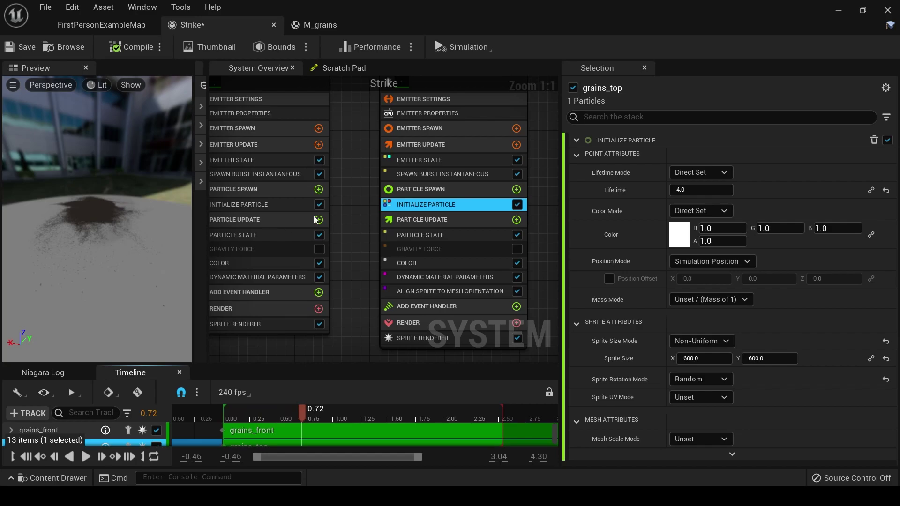
- Examine how the grains blend with the lightning bolt by scrubbing the timeline and viewing the impact from several angles
right_drag(328, 155, 406, 249)
drag(259, 411, 327, 451)
drag(125, 296, 130, 276)
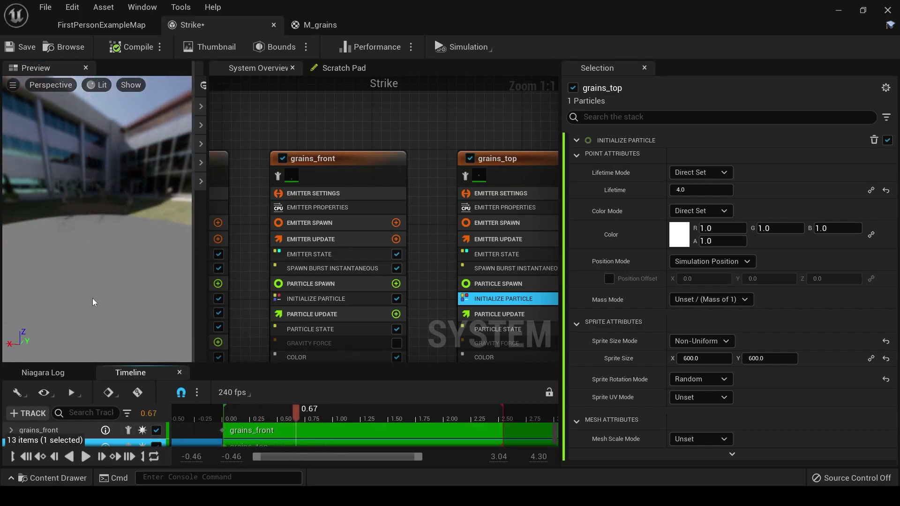
drag(87, 296, 122, 324)
right_drag(245, 254, 286, 206)
drag(252, 406, 214, 412)
drag(102, 335, 117, 313)
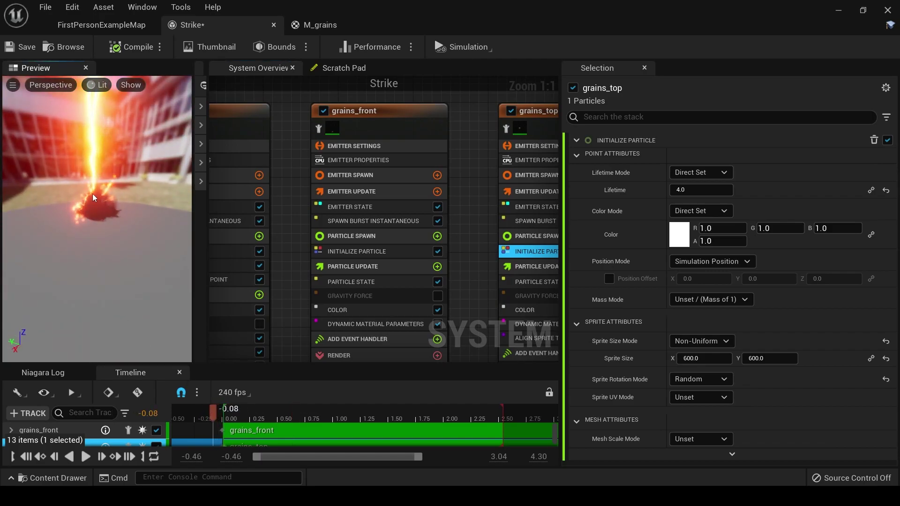
drag(97, 212, 118, 222)
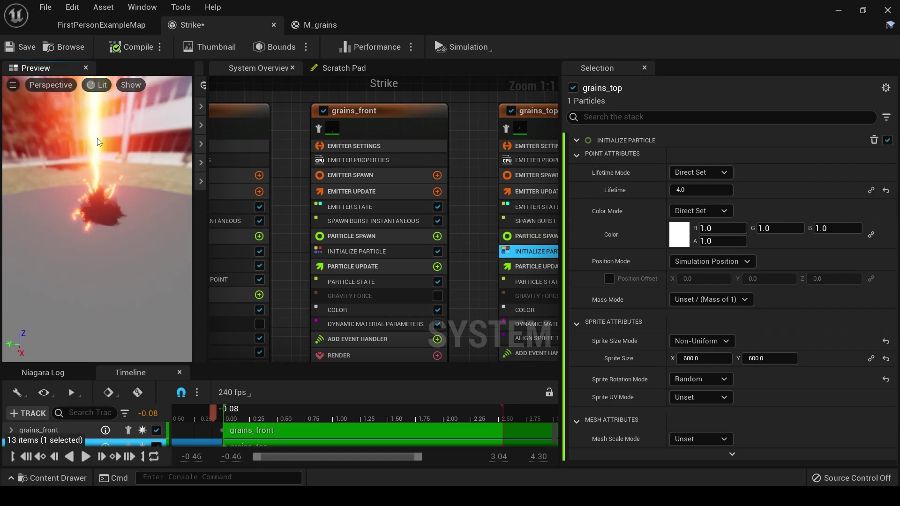
drag(90, 191, 71, 198)
- Set the Sort Order Hint of the Strike emitter's Mesh Renderer to 5
right_drag(283, 249, 421, 229)
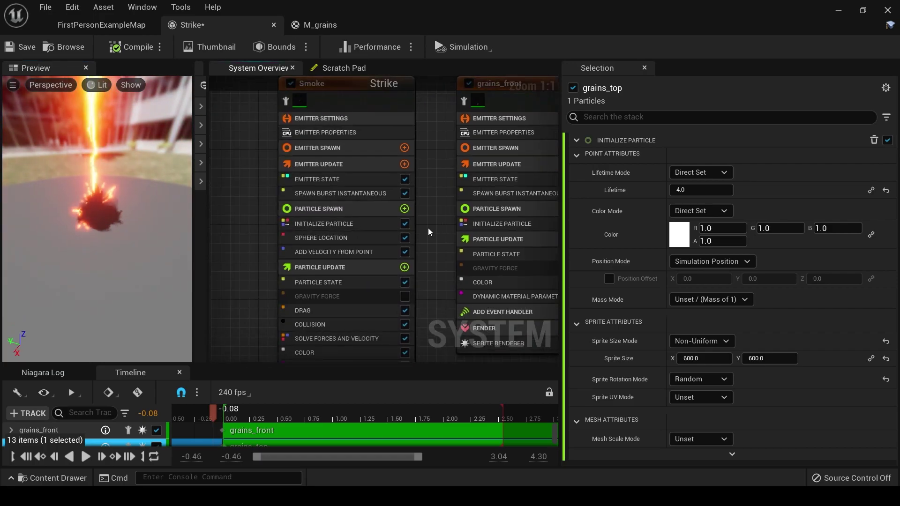
scroll(422, 229, down, 5)
scroll(328, 286, up, 3)
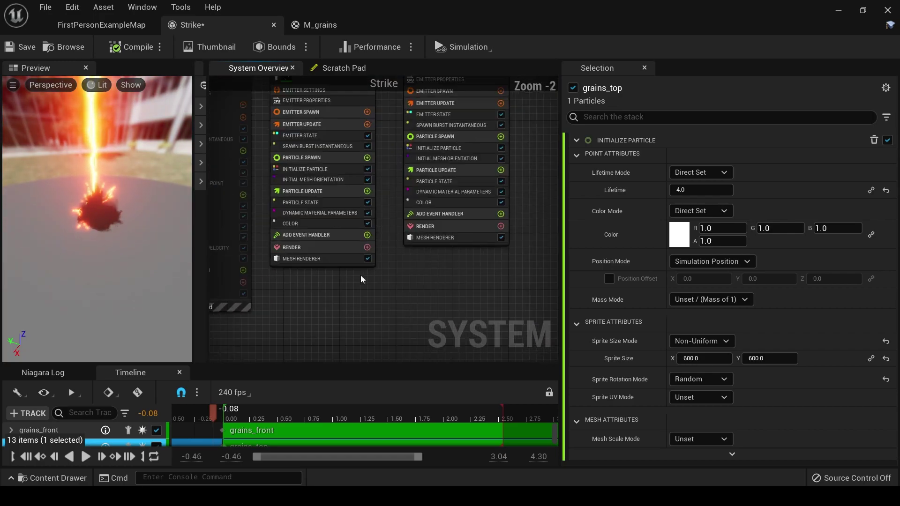
scroll(360, 274, up, 1)
click(281, 253)
scroll(637, 373, down, 15)
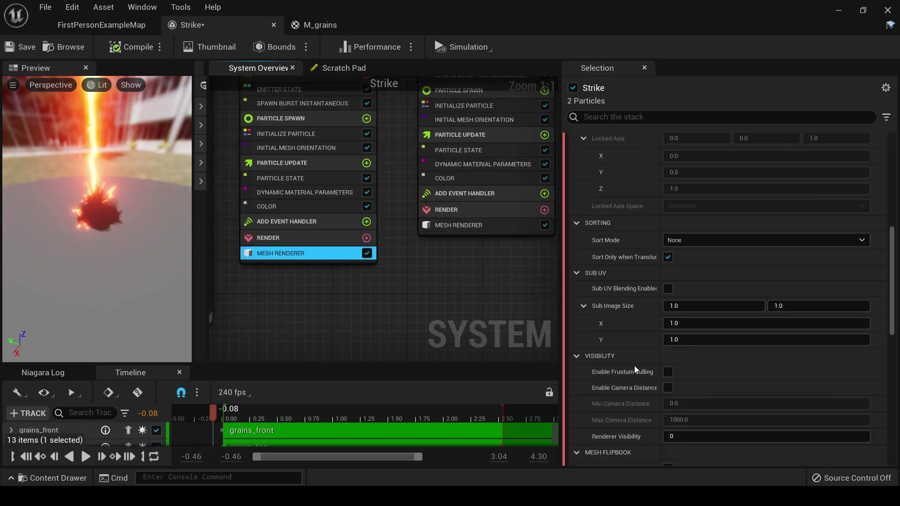
scroll(638, 365, down, 15)
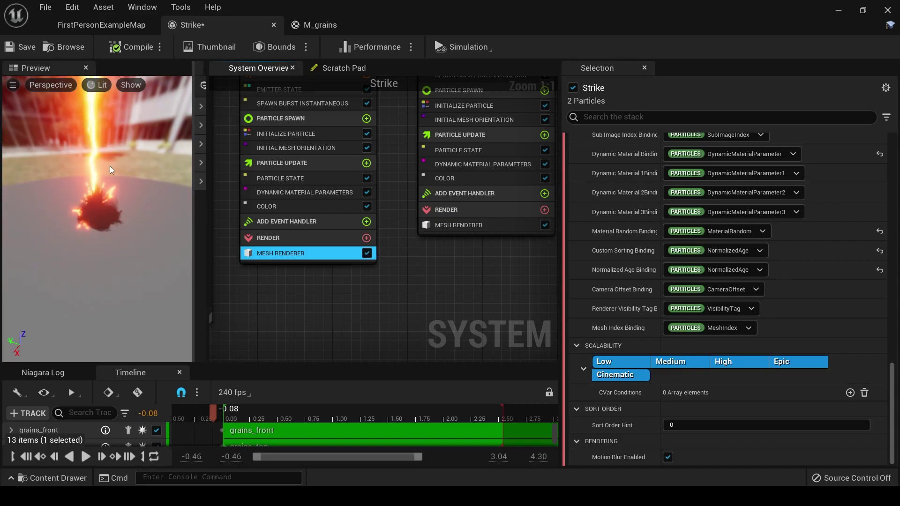
click(692, 425)
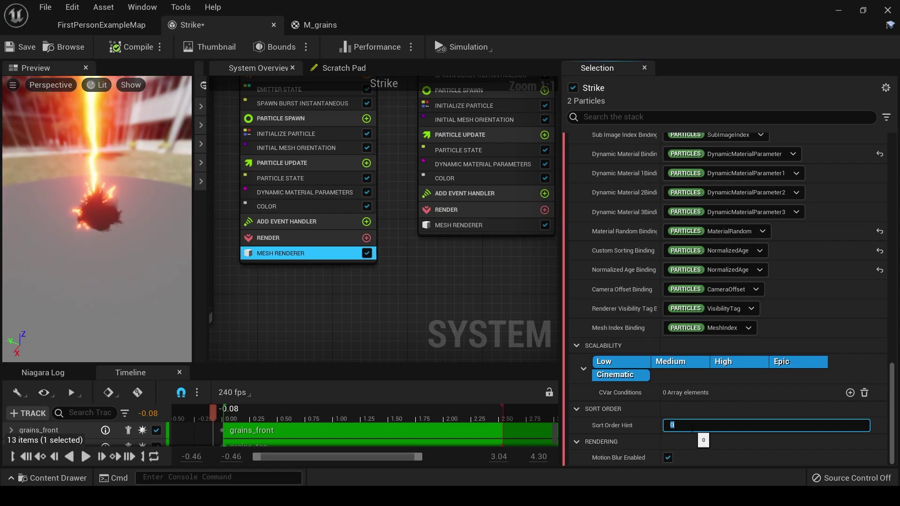
text(5)
- Open Ground_tendrils' Mesh Renderer settings, and set the Sort Order Hint of Smoke's Sprite Renderer to 3
scroll(426, 307, down, 3)
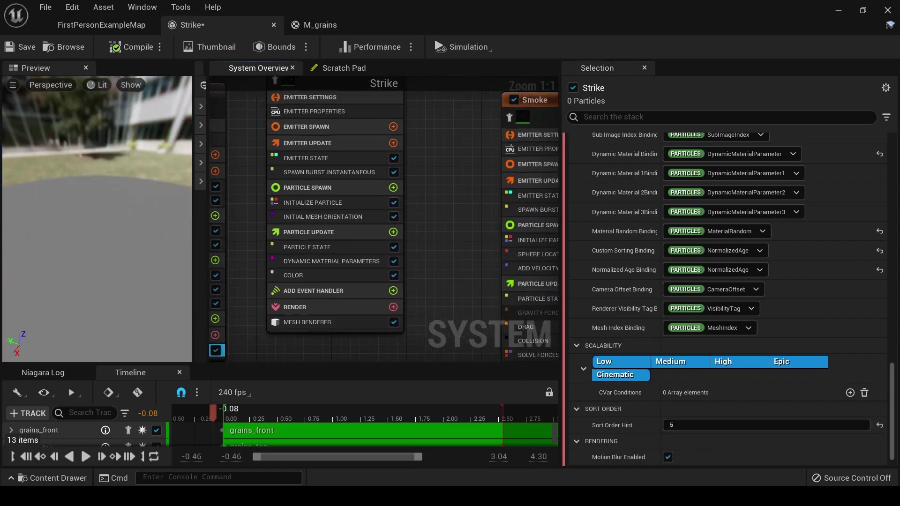
click(360, 316)
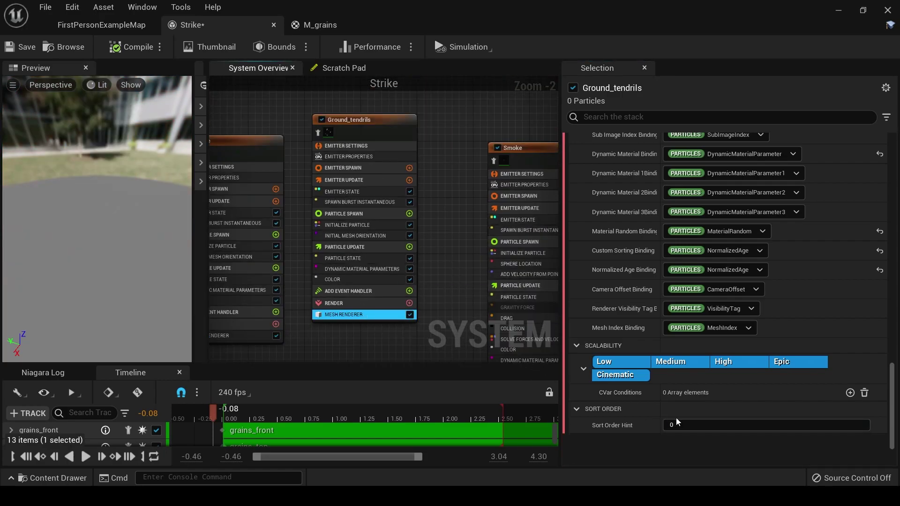
right_drag(447, 313, 331, 248)
click(395, 333)
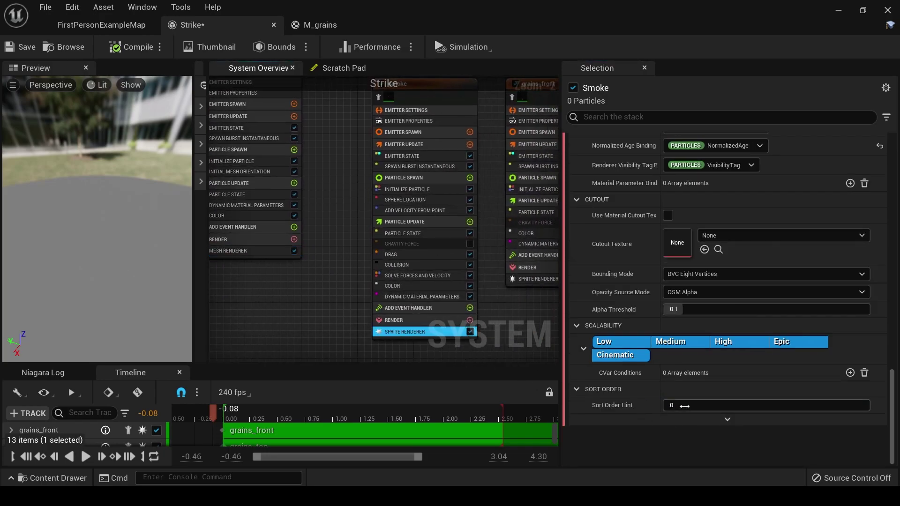
text(3)
key(Return)
- Set the Sprite Renderer Sort Order Hint to 5 for grains_front and 2 for grains_top, and preview the layering
right_drag(512, 292, 369, 313)
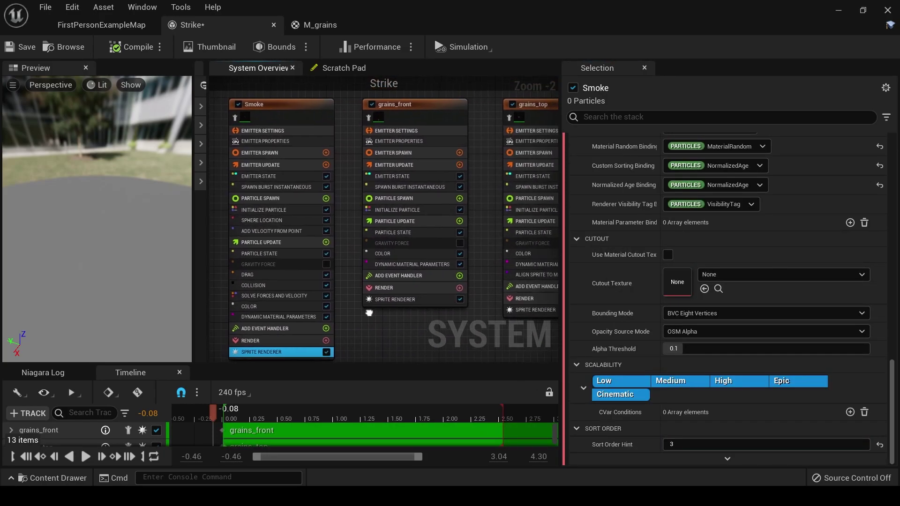
click(396, 300)
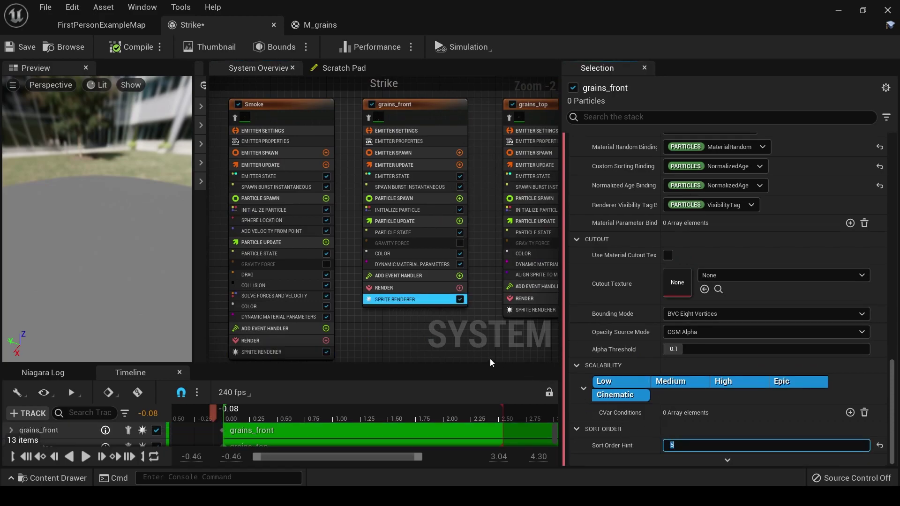
right_drag(472, 326, 412, 324)
click(467, 309)
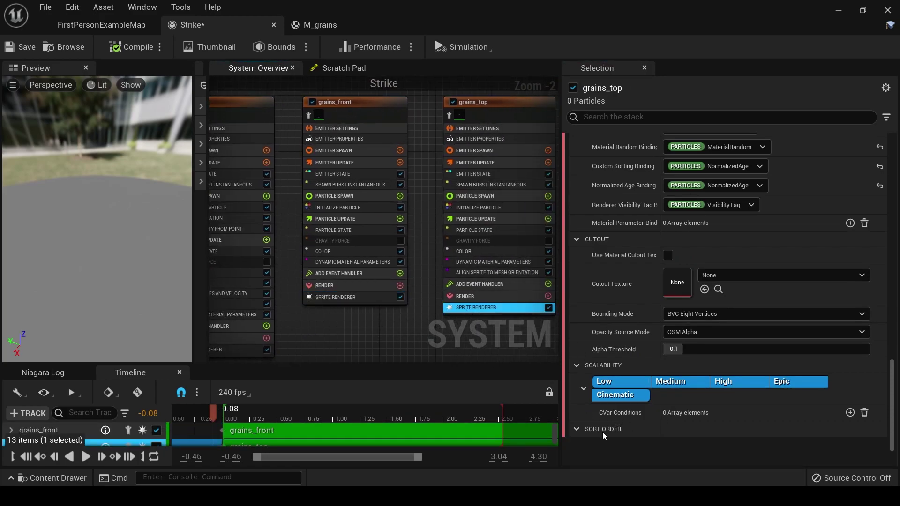
click(577, 429)
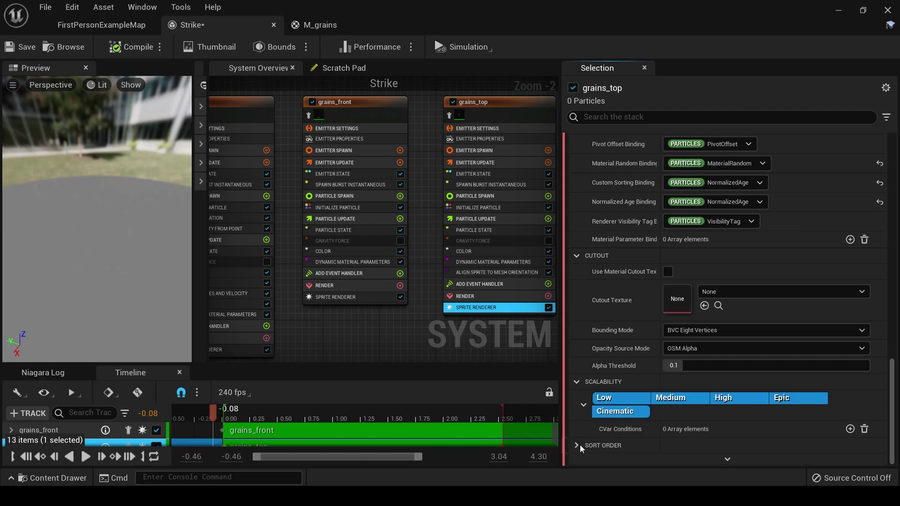
click(576, 445)
click(684, 445)
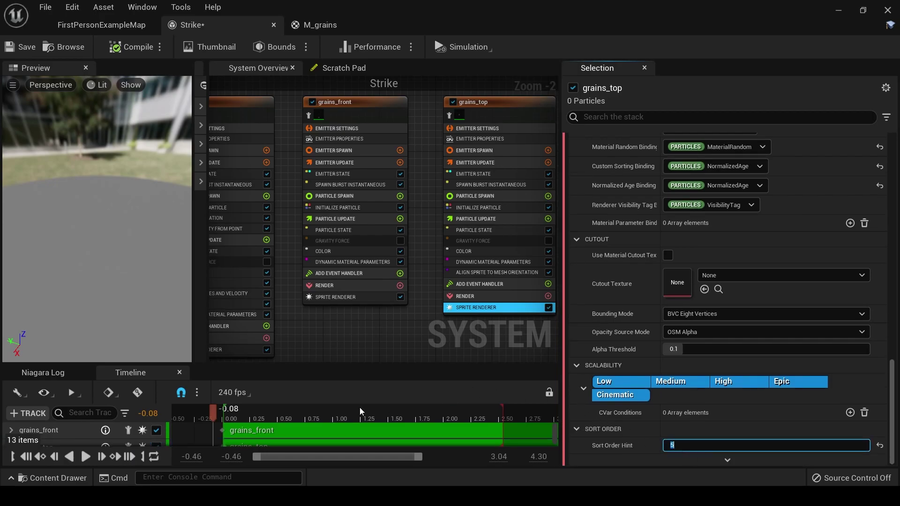
text(2)
key(Return)
mouse_move(266, 416)
mouse_down()
mouse_move(230, 416)
mouse_move(252, 420)
mouse_move(220, 426)
mouse_move(270, 431)
mouse_move(230, 435)
mouse_move(259, 429)
mouse_up()
- Change the Sort Order Hint of grains_front's Sprite Renderer to 2 and preview the impact on the timeline
right_drag(320, 312, 347, 325)
click(374, 309)
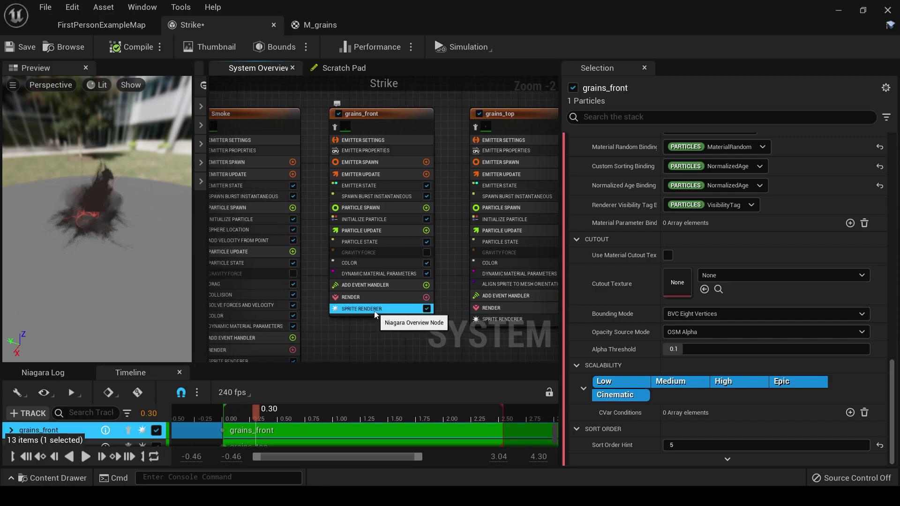
click(705, 450)
text(2)
key(Return)
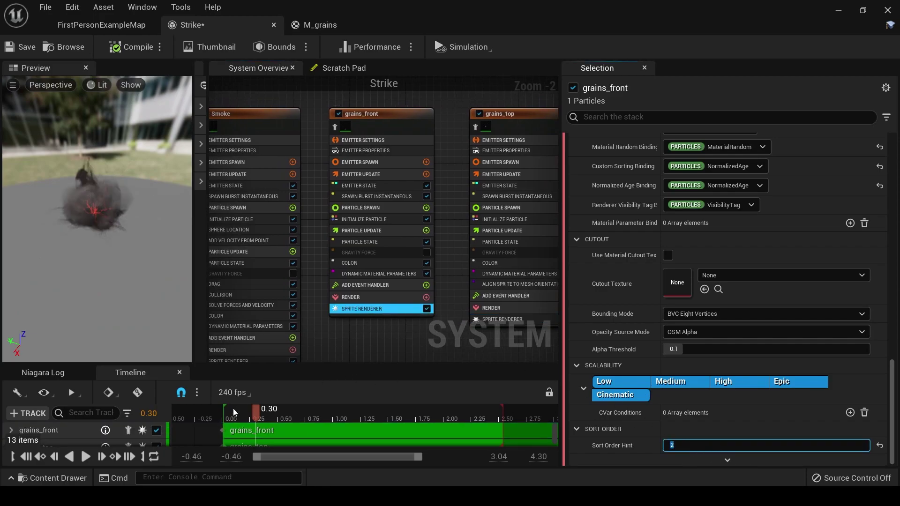
drag(282, 413, 258, 441)
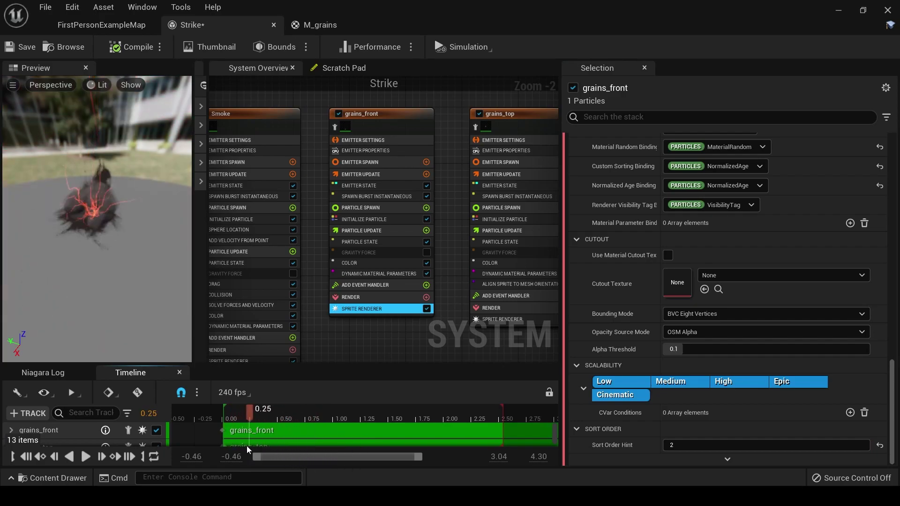